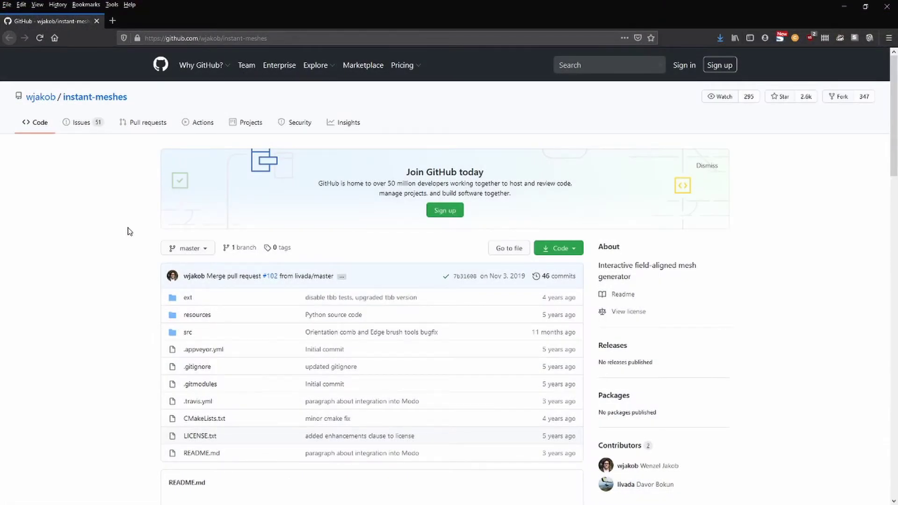
Download the Microsoft Windows pre-compiled binary of Instant Meshes and open instant-meshes-windows.zip in Windows Explorer
scroll(130, 231, down, 10)
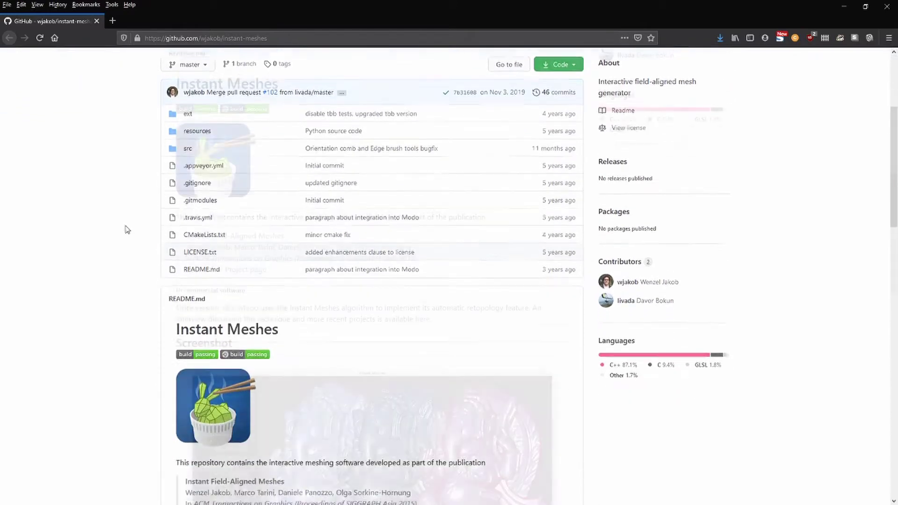
scroll(125, 229, down, 8)
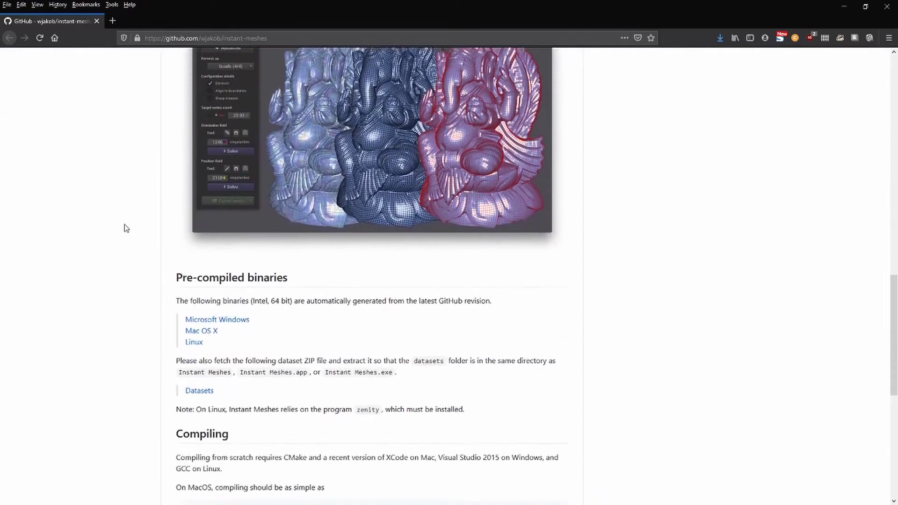
scroll(125, 228, down, 2)
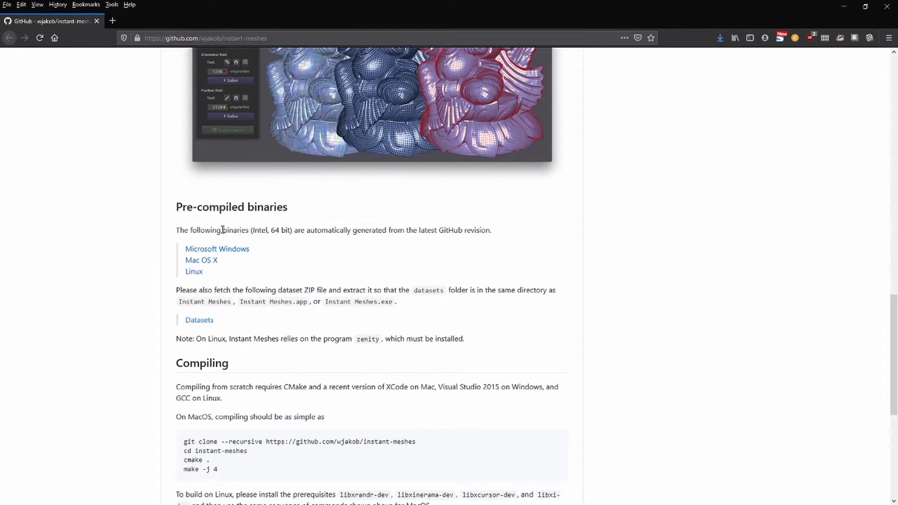
click(236, 248)
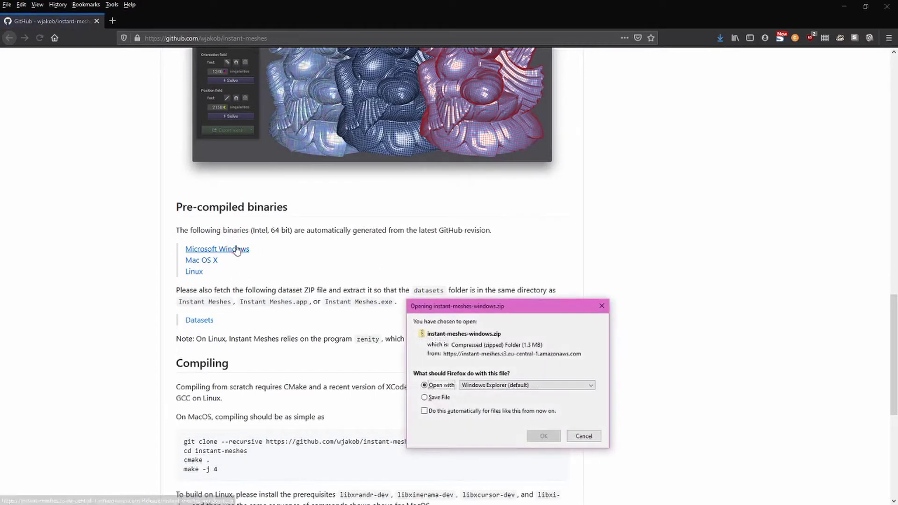
drag(499, 309, 405, 186)
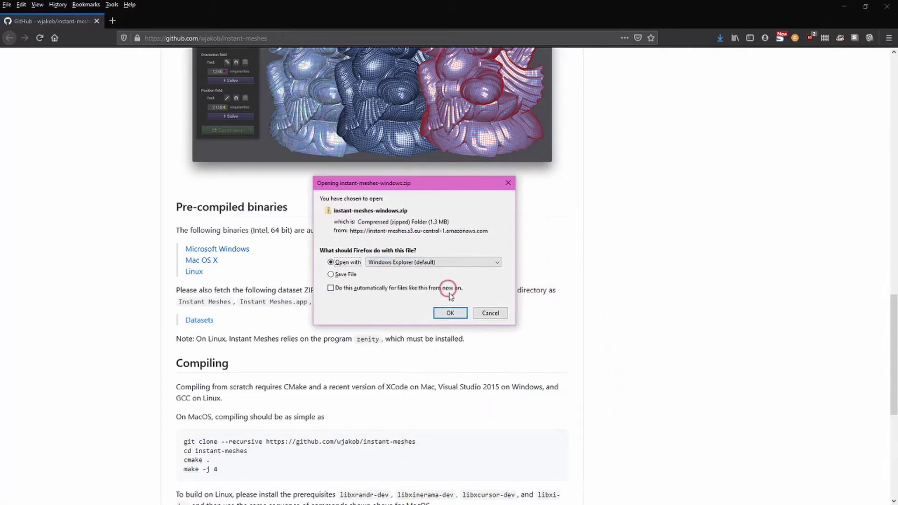
click(450, 313)
Extract Instant Meshes.exe from the zip archive to the desktop and run it anyway past the SmartScreen block
click(333, 160)
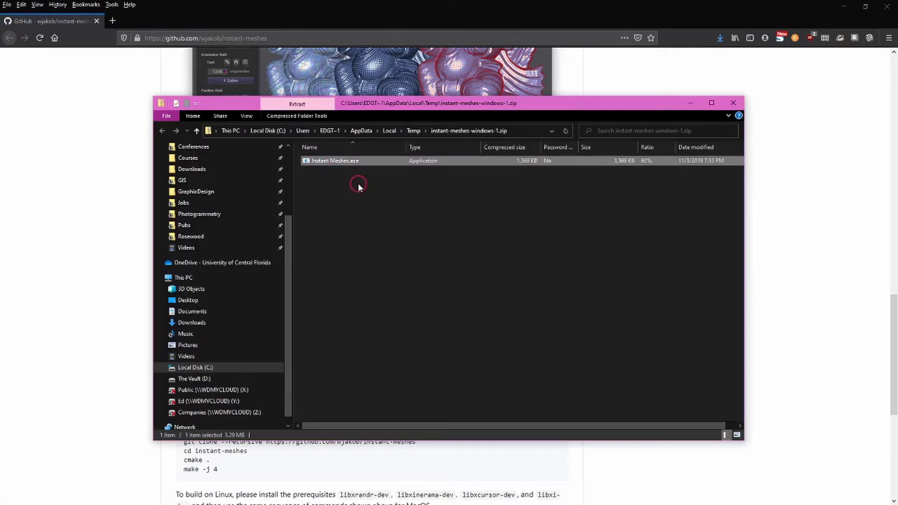
click(844, 6)
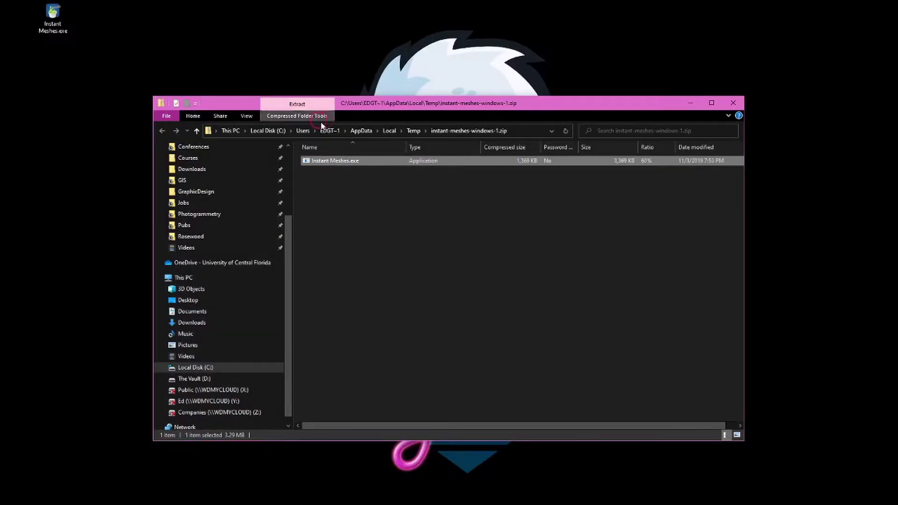
drag(342, 162, 369, 213)
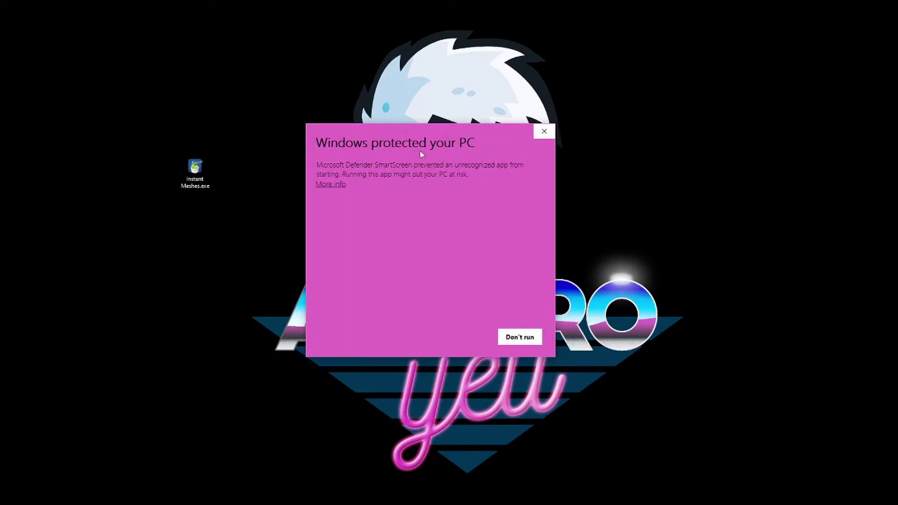
click(330, 185)
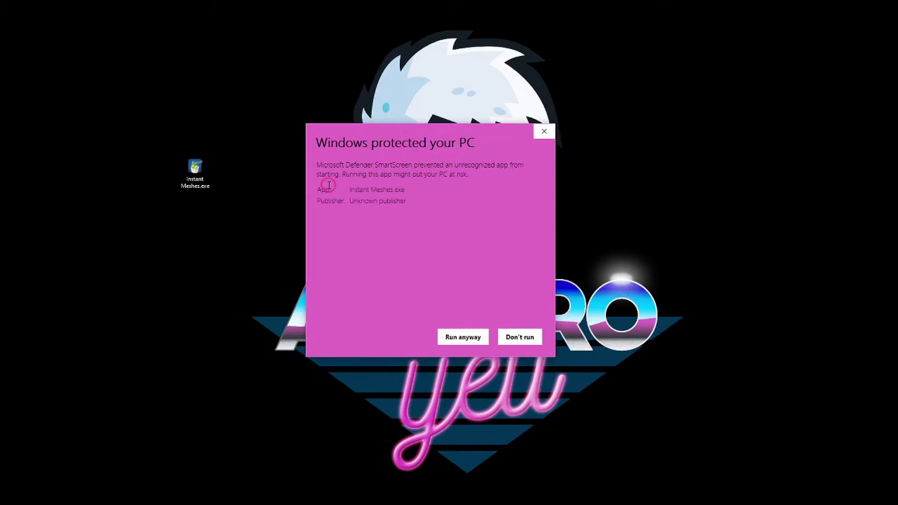
click(464, 341)
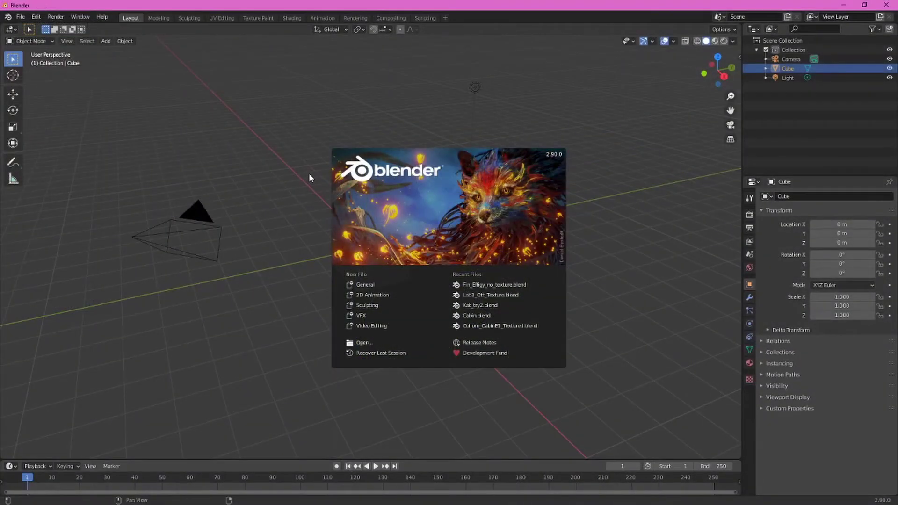
Switch to Blender, dismiss the splash screen and delete the default camera, cube and light
click(288, 188)
key(a)
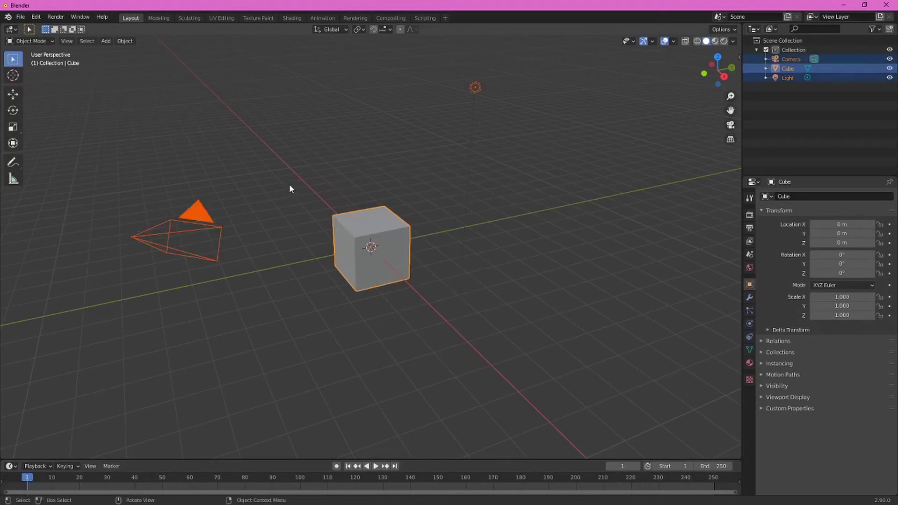
key(x)
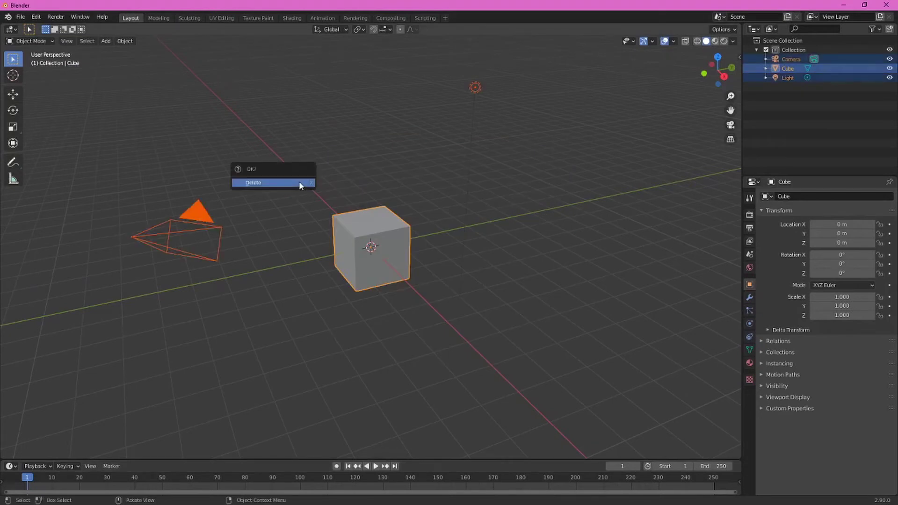
click(299, 182)
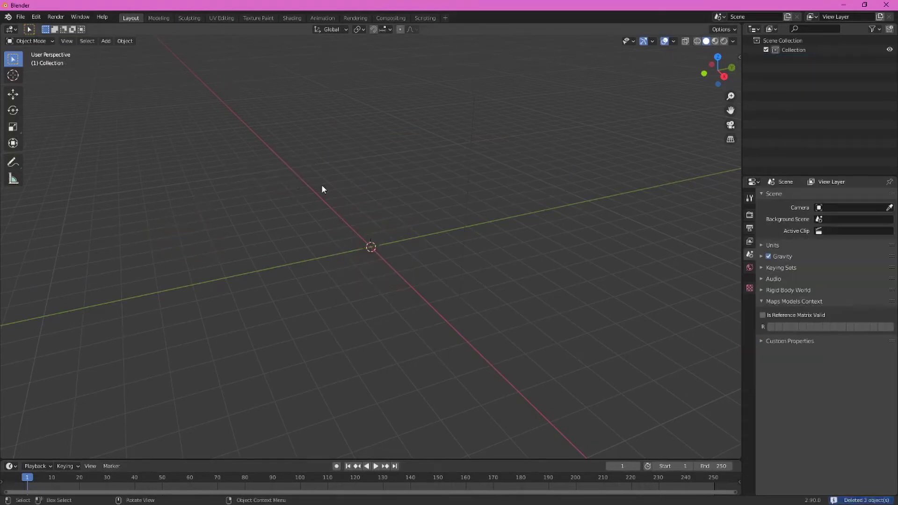
Set the scene's unit system to Imperial and enable Separate Units
click(762, 244)
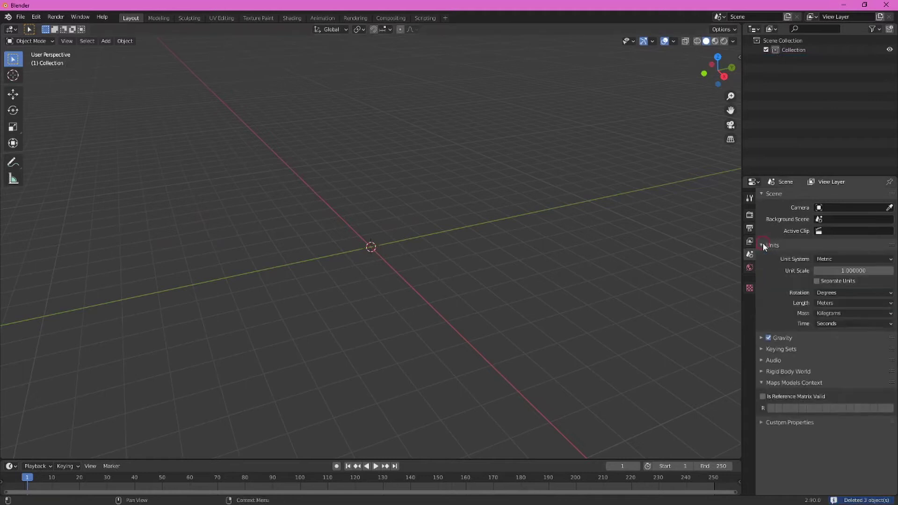
click(865, 259)
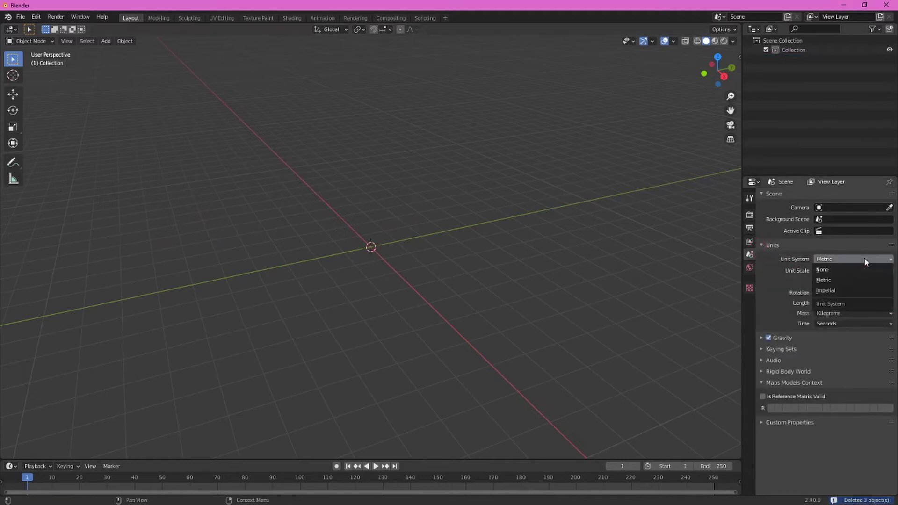
click(853, 291)
click(829, 283)
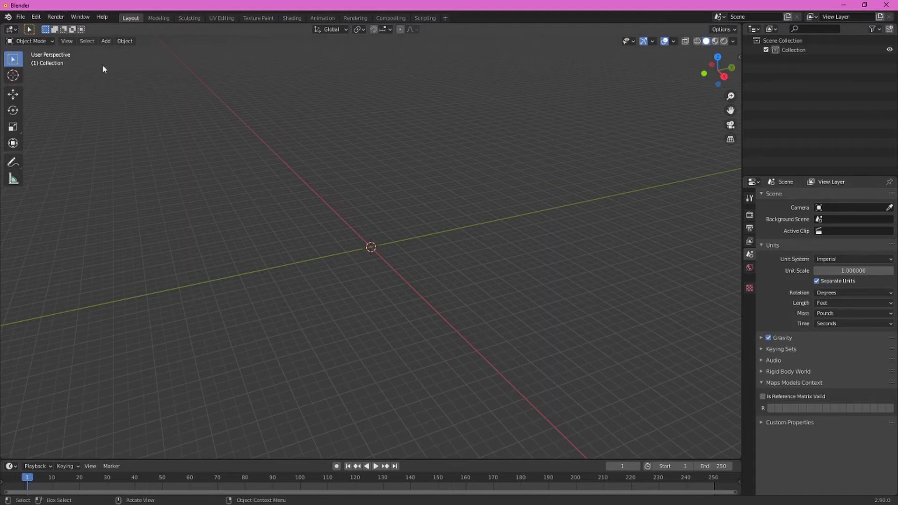
Import Kingsley_Well.obj from the Model folder as a Wavefront OBJ with the default import options
click(20, 18)
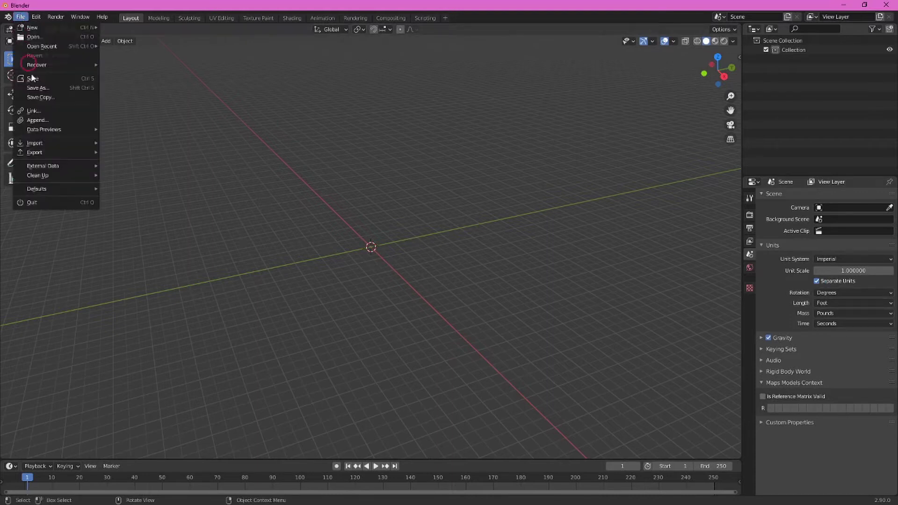
mouse_move(49, 139)
click(132, 217)
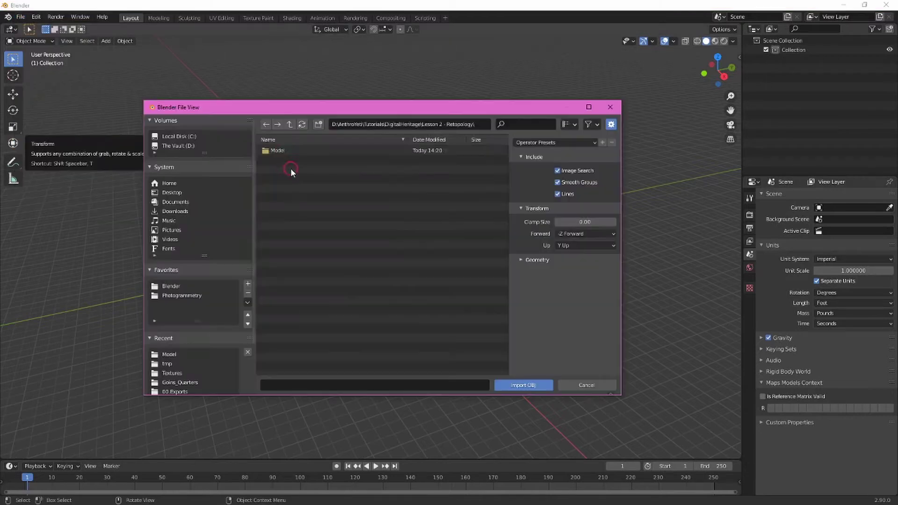
click(282, 153)
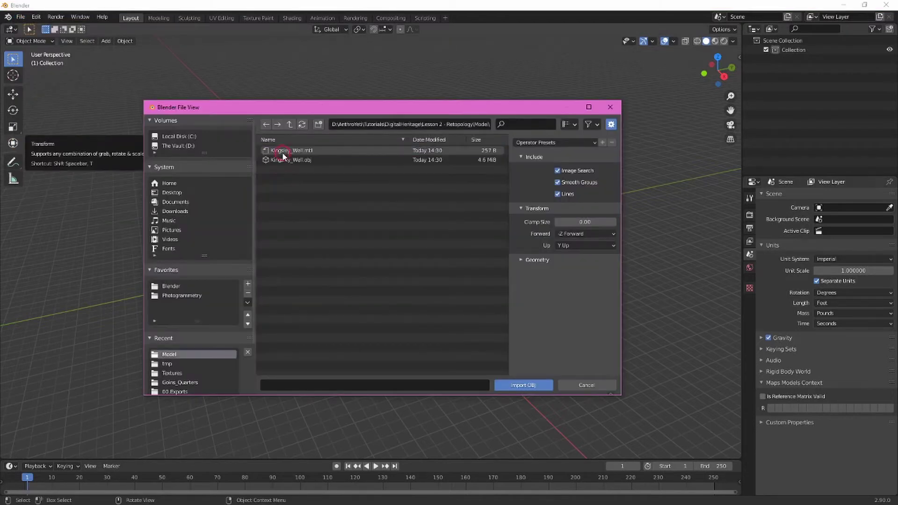
click(283, 159)
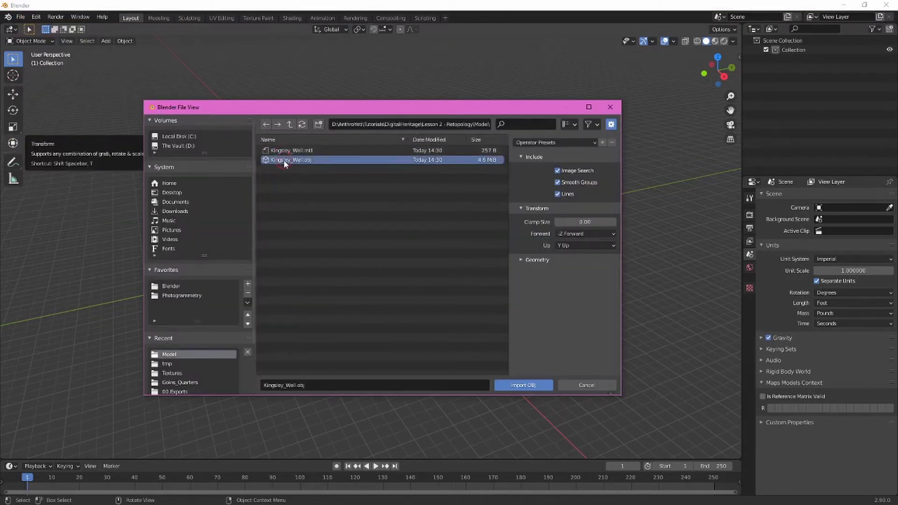
click(525, 388)
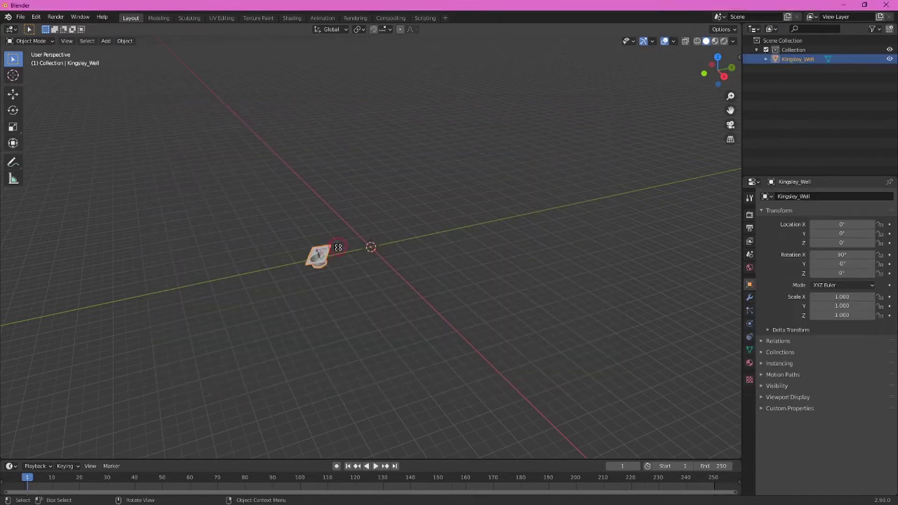
Rotate the Kingsley_Well mesh by about 172° in the front orthographic view to turn it over
key(KP_Decimal)
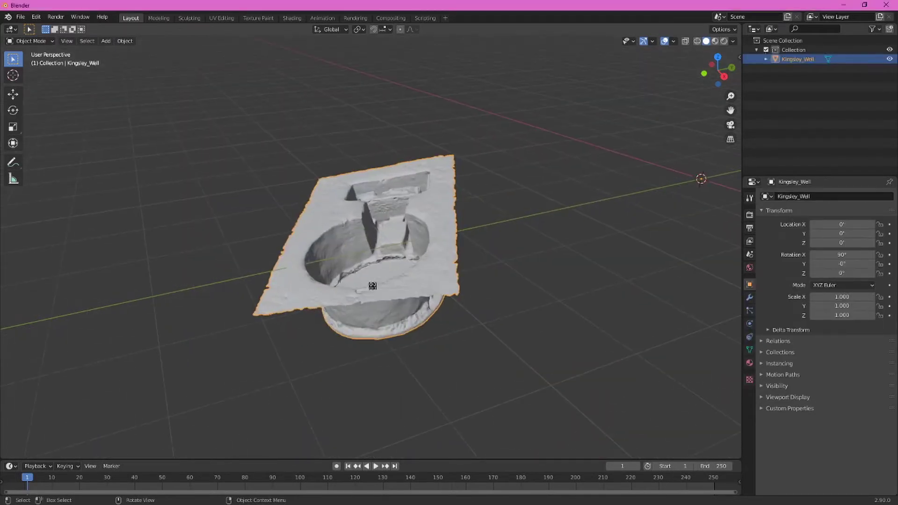
middle_drag(349, 288, 352, 263)
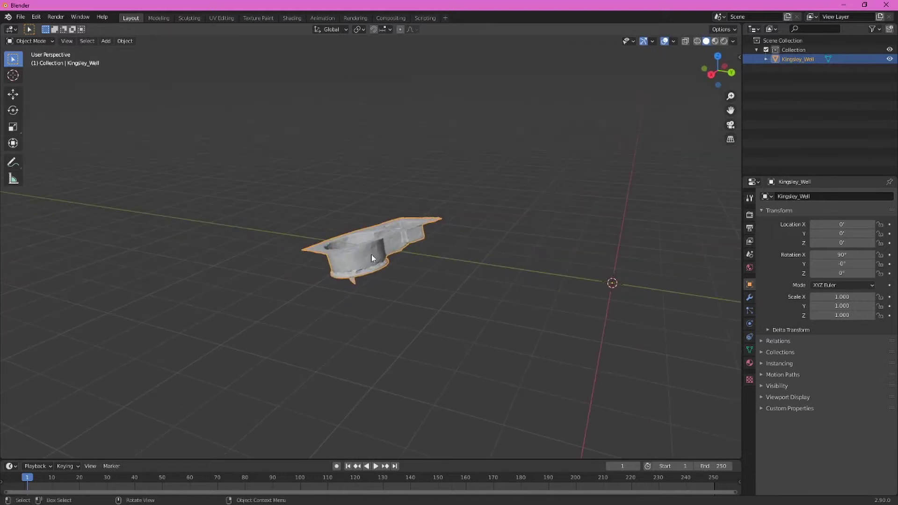
key(KP_1)
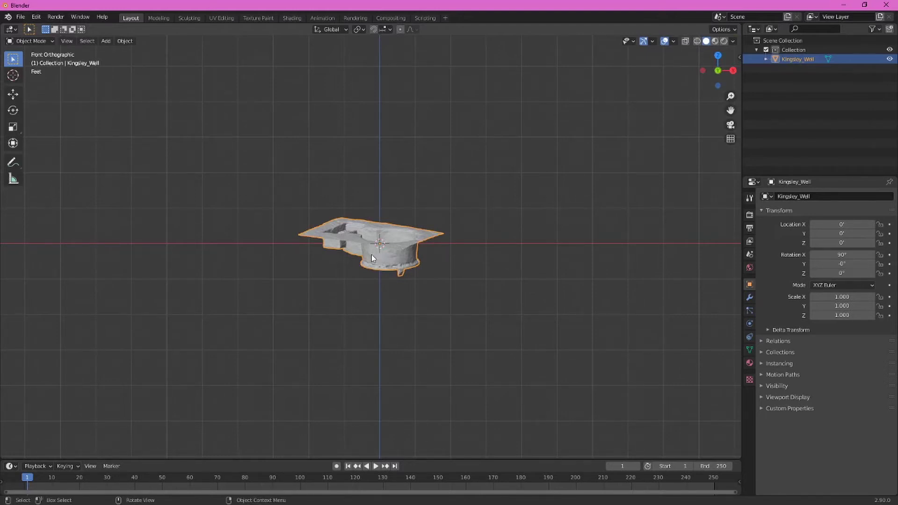
click(37, 66)
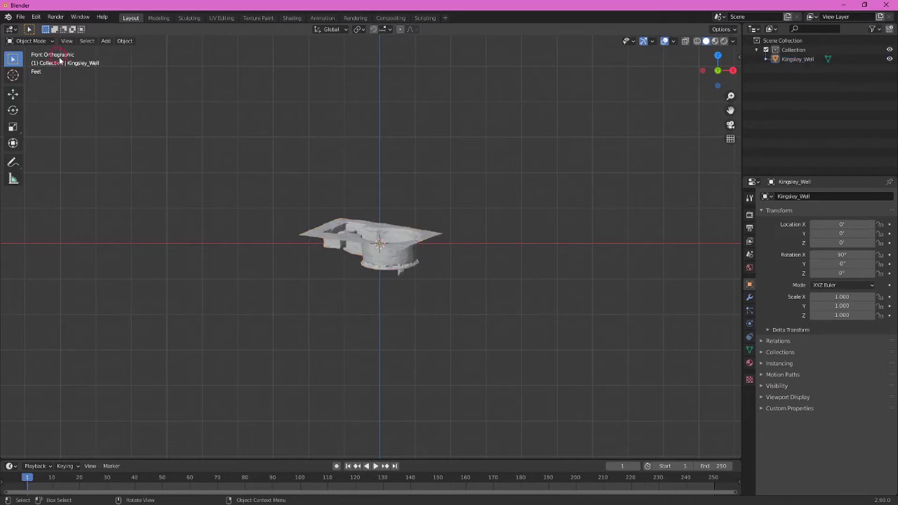
click(427, 254)
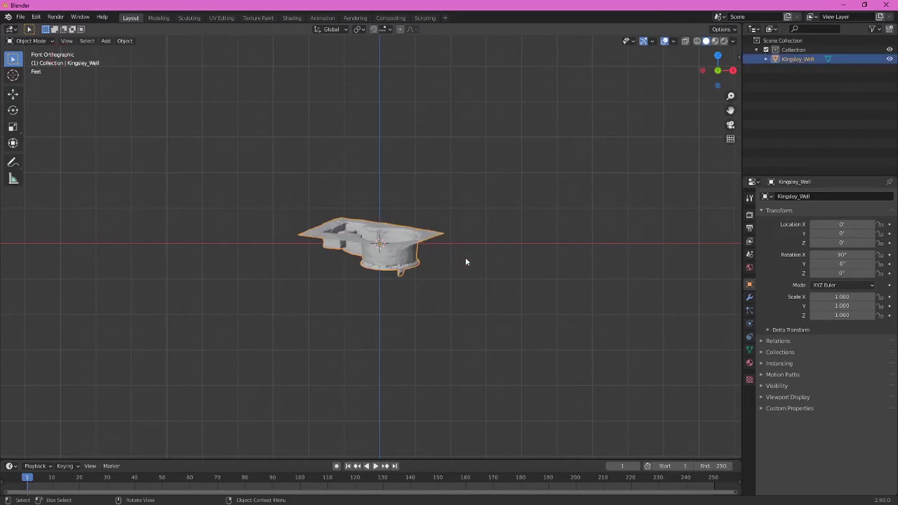
key(r)
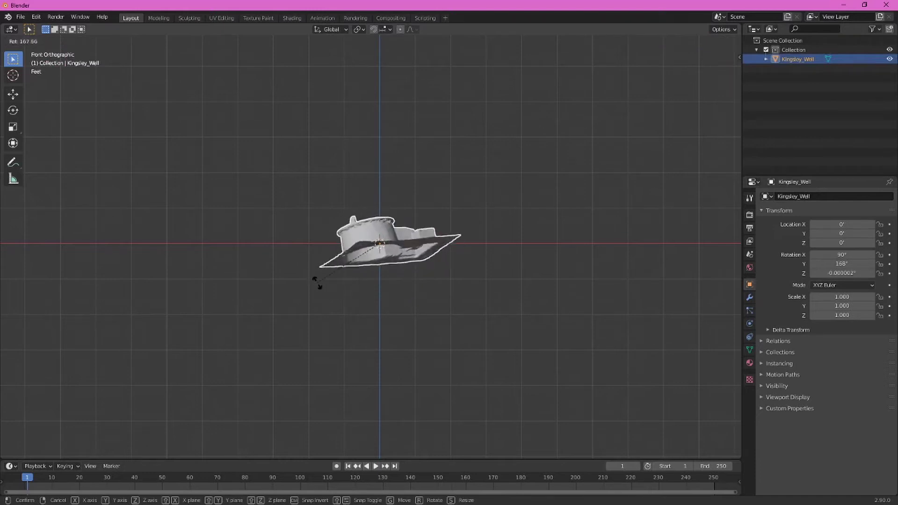
click(308, 280)
In the right orthographic view, level the mesh at about 78.8° X rotation and move it onto the world origin
key(KP_3)
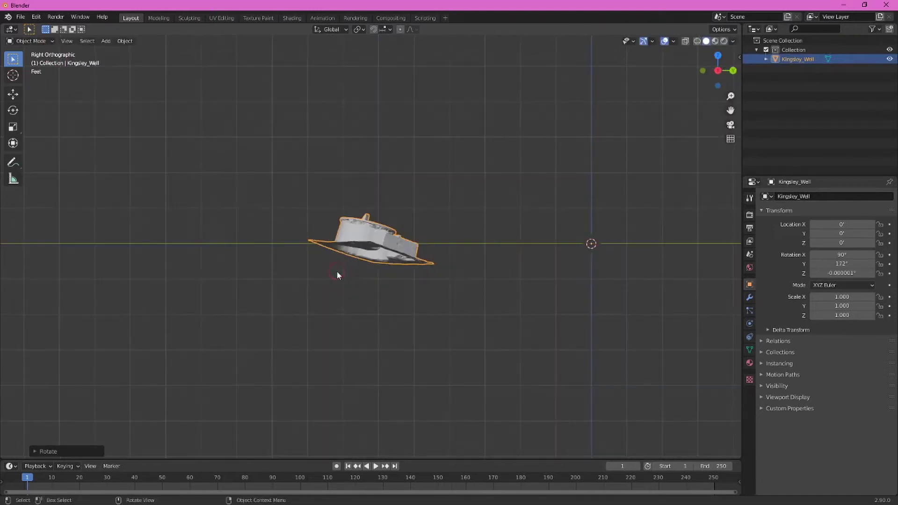
key(r)
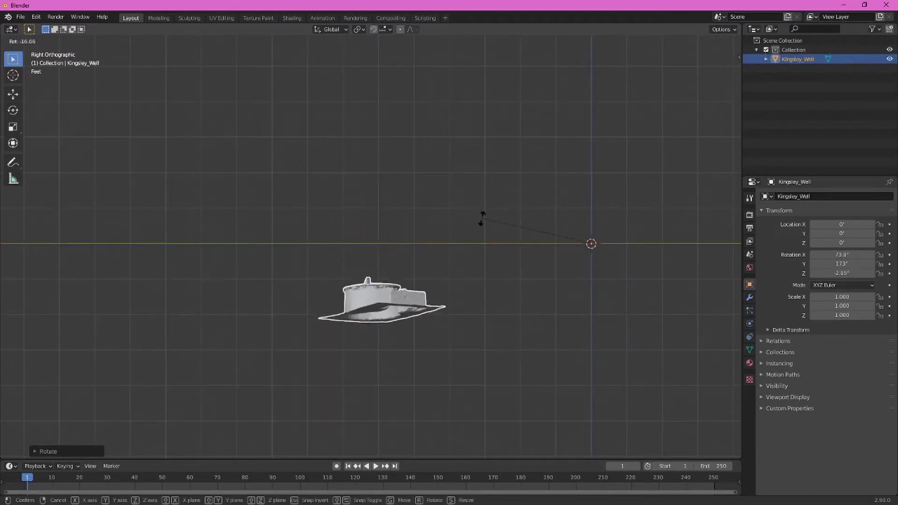
click(483, 278)
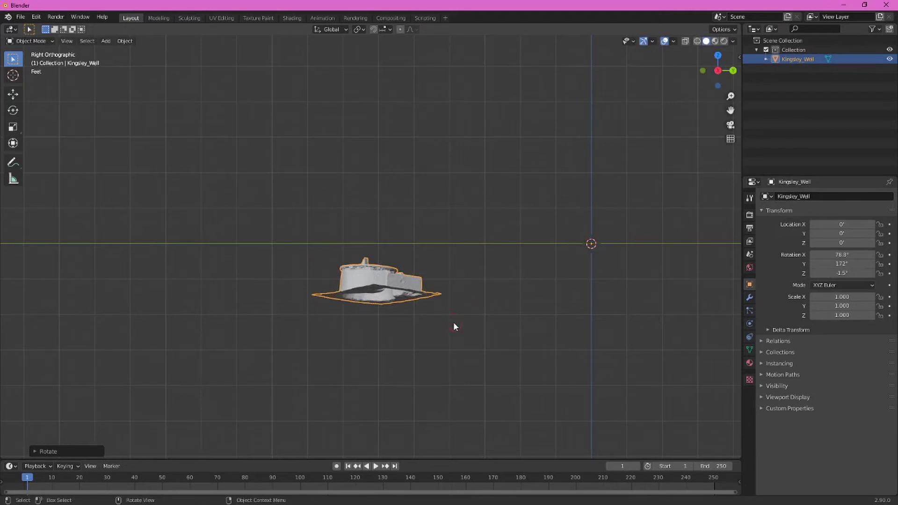
key(g)
click(664, 286)
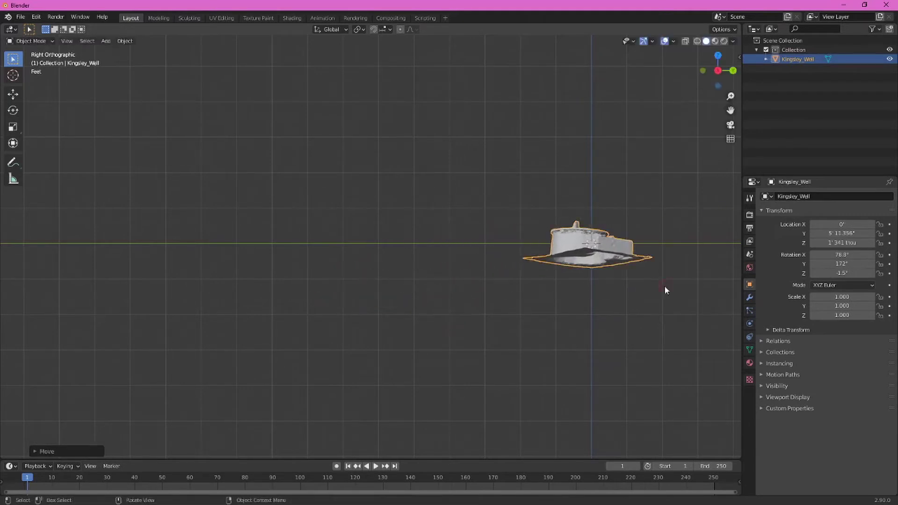
In the top orthographic view, move the Kingsley_Well mesh to about X -3.08" and Y 6' 7.8"
key(KP_7)
scroll(481, 165, down, 3)
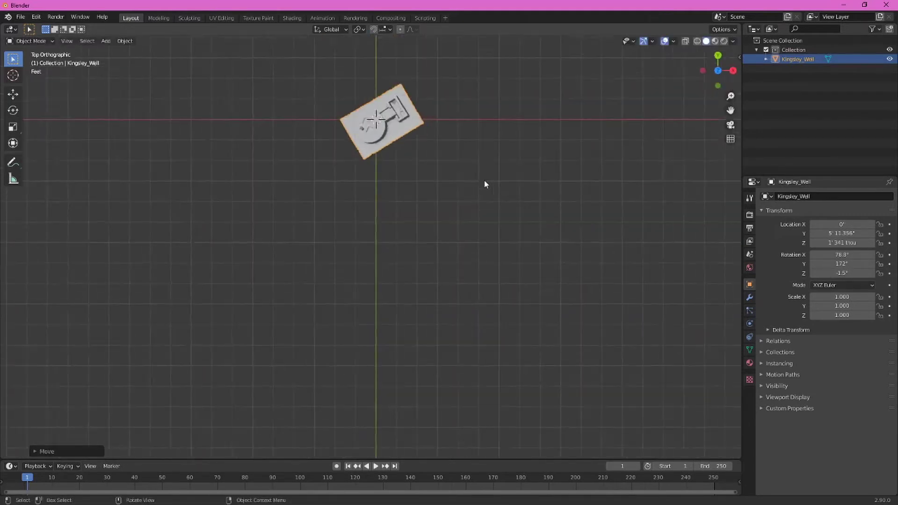
mouse_move(480, 165)
middle_down()
mouse_move(476, 206)
mouse_move(472, 164)
middle_up()
key(KP_7)
shift+middle_drag(472, 96, 431, 265)
scroll(346, 307, up, 2)
shift+middle_drag(346, 306, 428, 251)
key(KP_1)
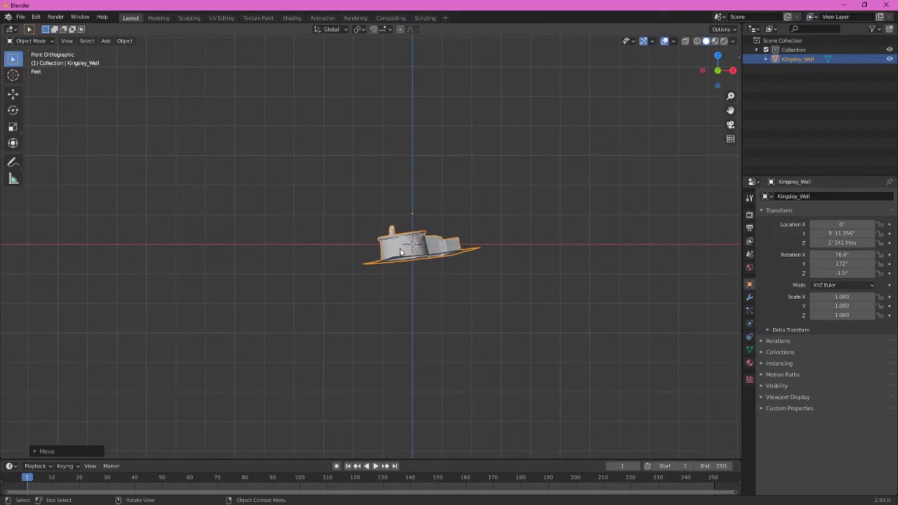
key(KP_7)
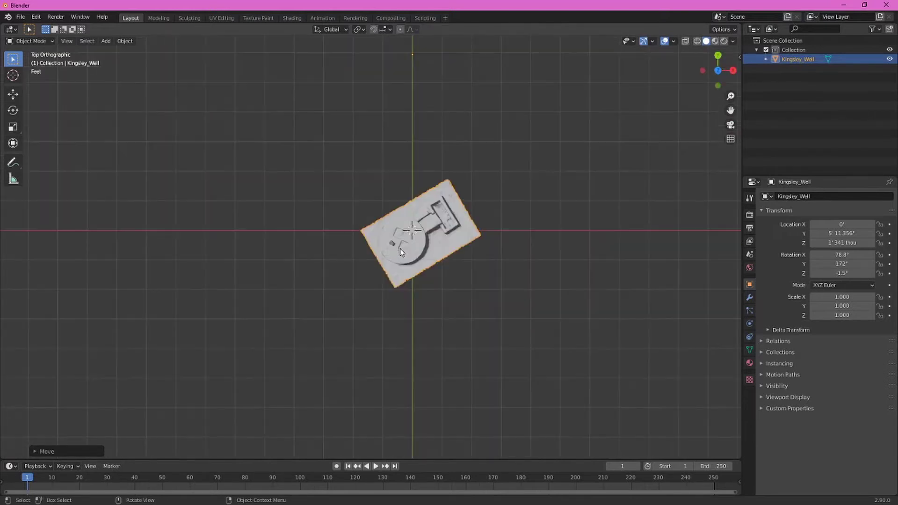
scroll(417, 247, up, 3)
shift+middle_drag(501, 236, 461, 277)
key(r)
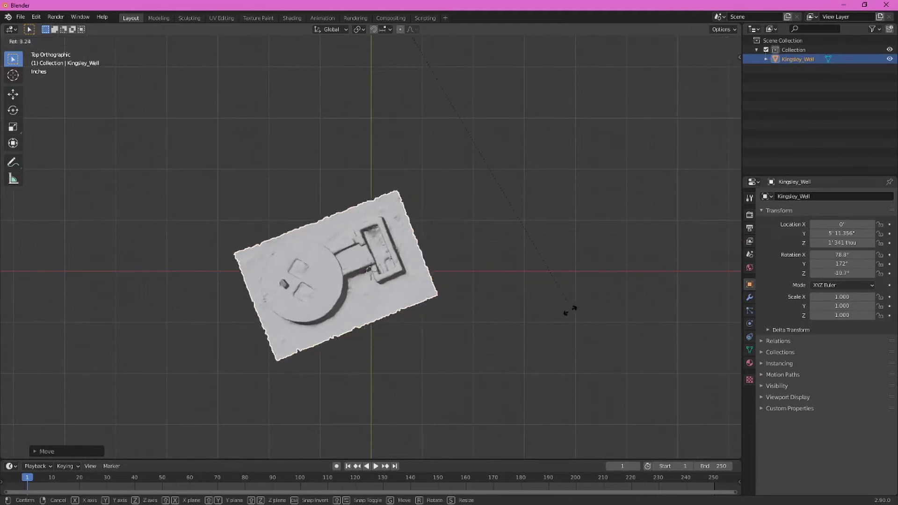
right_click(523, 314)
key(g)
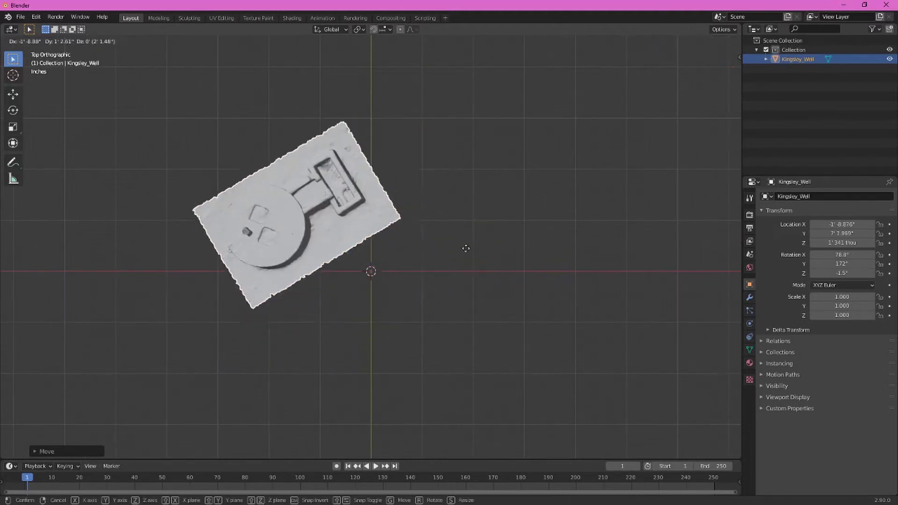
click(546, 268)
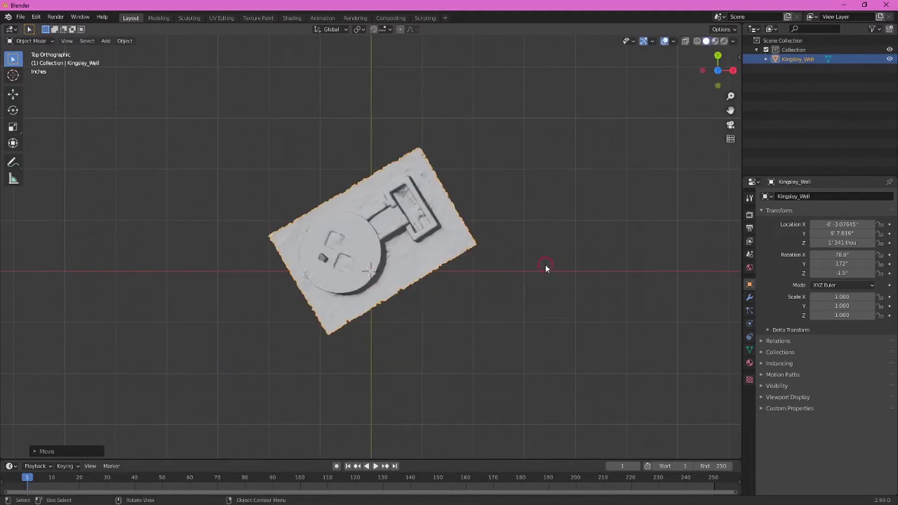
Set the origin of the Kingsley_Well mesh to its geometry
right_click(362, 223)
mouse_move(358, 246)
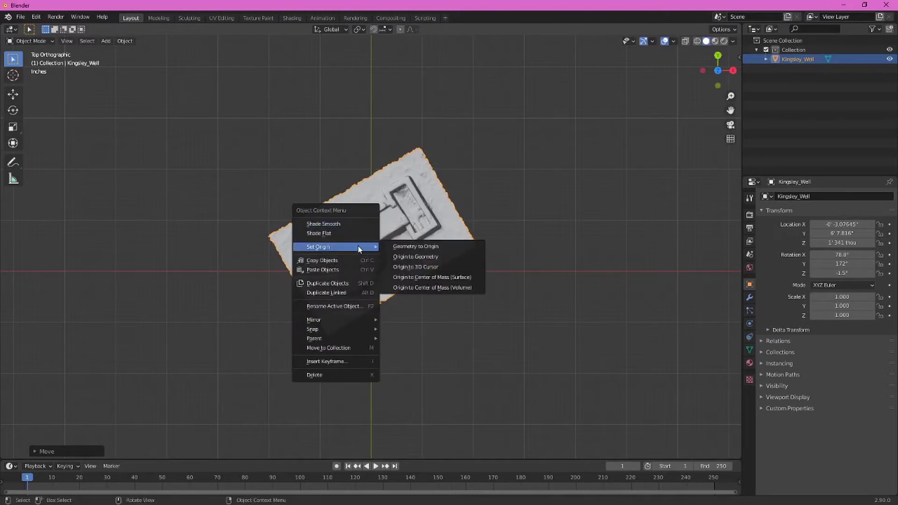
click(457, 256)
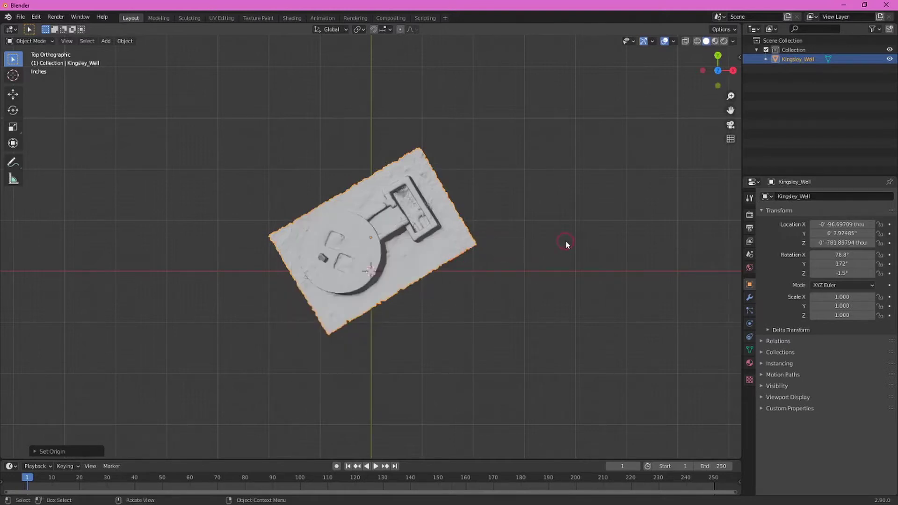
Shift the mesh about 4.2" along the positive X axis using the Move tool
key(r)
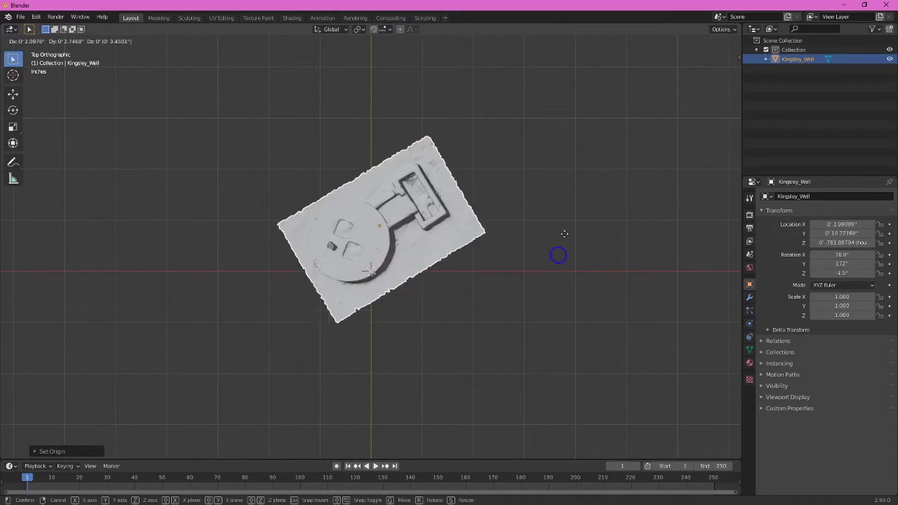
right_click(474, 243)
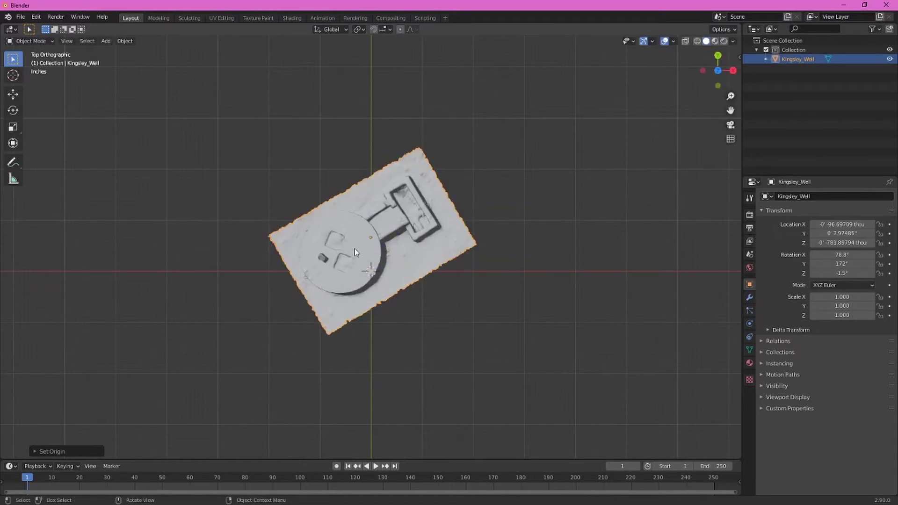
click(13, 94)
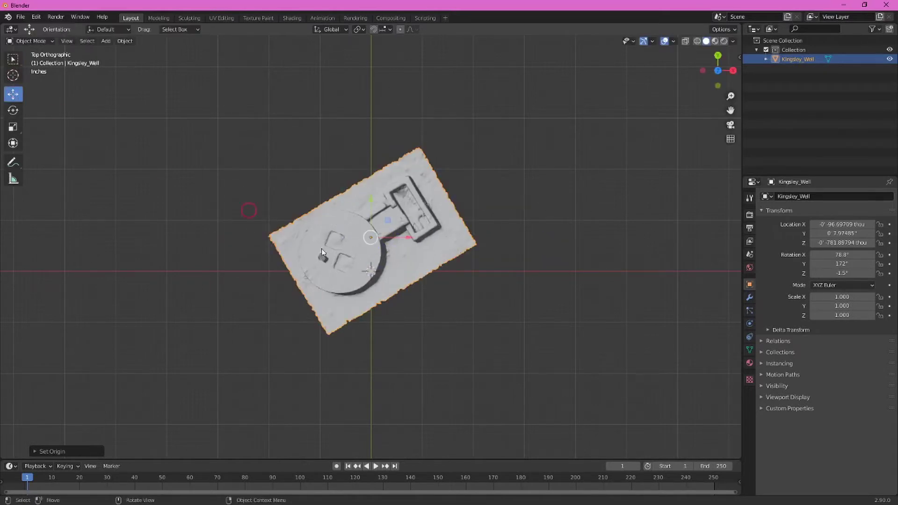
drag(414, 240, 428, 242)
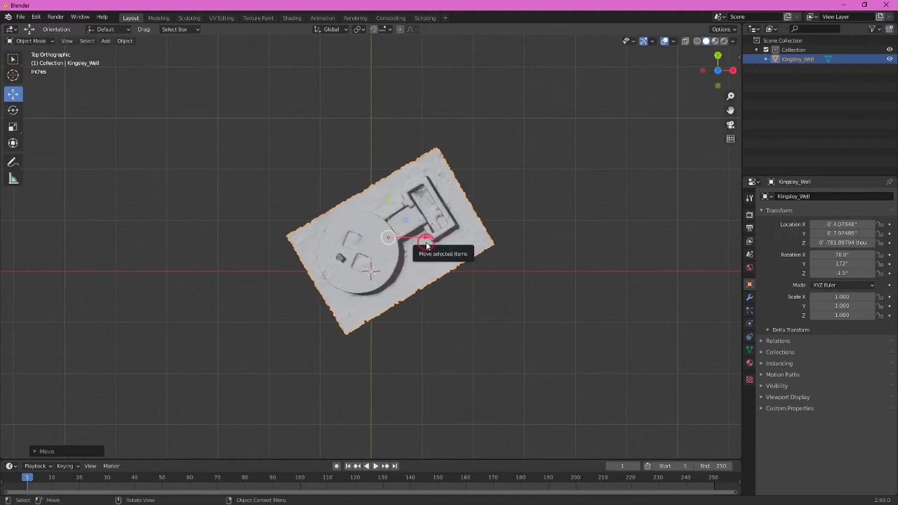
Set the Kingsley_Well mesh's X, Y and Z location to 0 so it sits at the world origin
key(n)
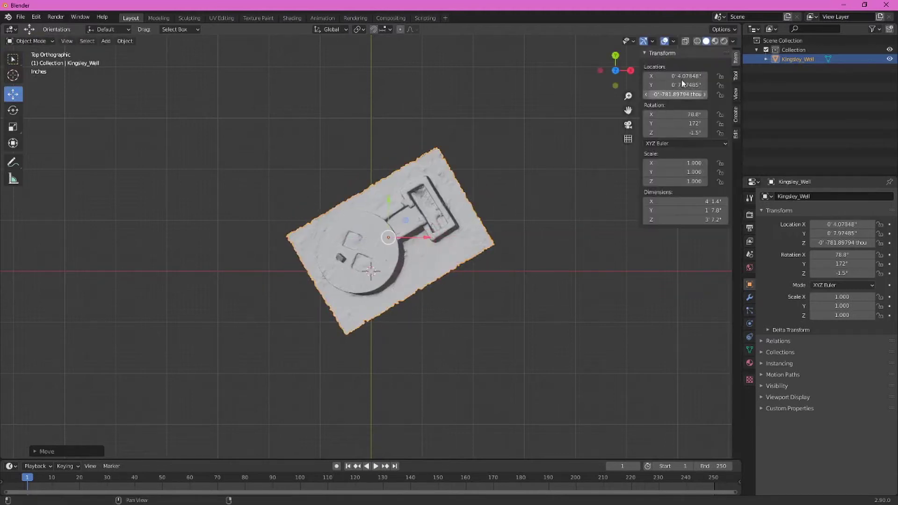
click(737, 77)
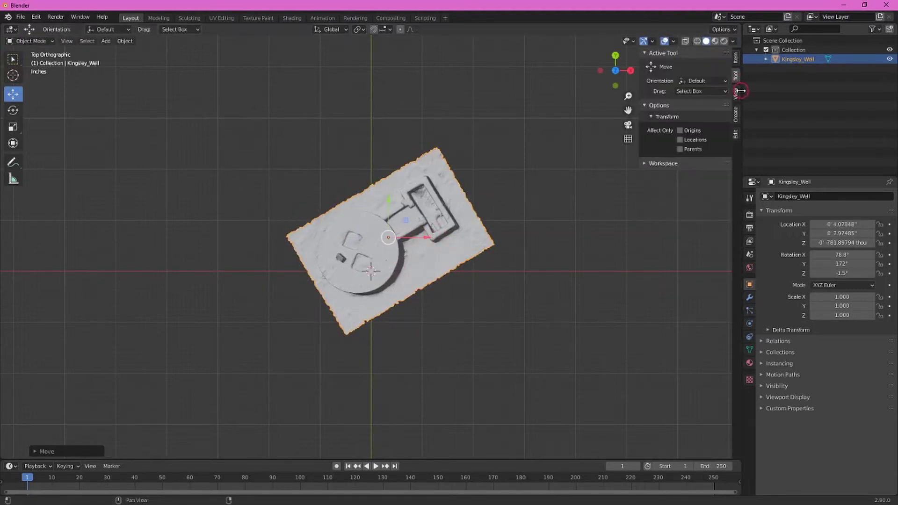
click(736, 93)
click(736, 58)
click(676, 76)
text(0)
key(Tab)
text(0)
key(Tab)
text(0)
key(Return)
middle_drag(412, 271, 405, 299)
In the top orthographic view, rotate the mesh to about -121° Z rotation so the trough faces the front
key(KP_7)
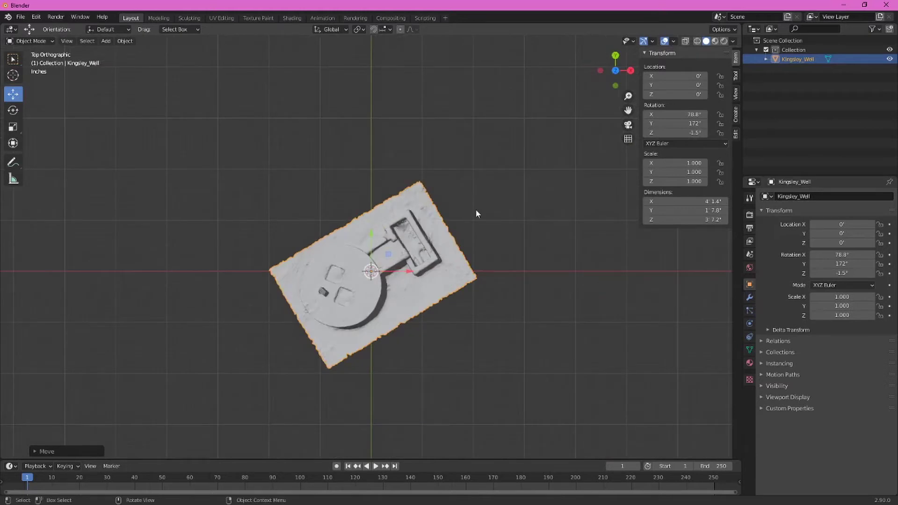
key(r)
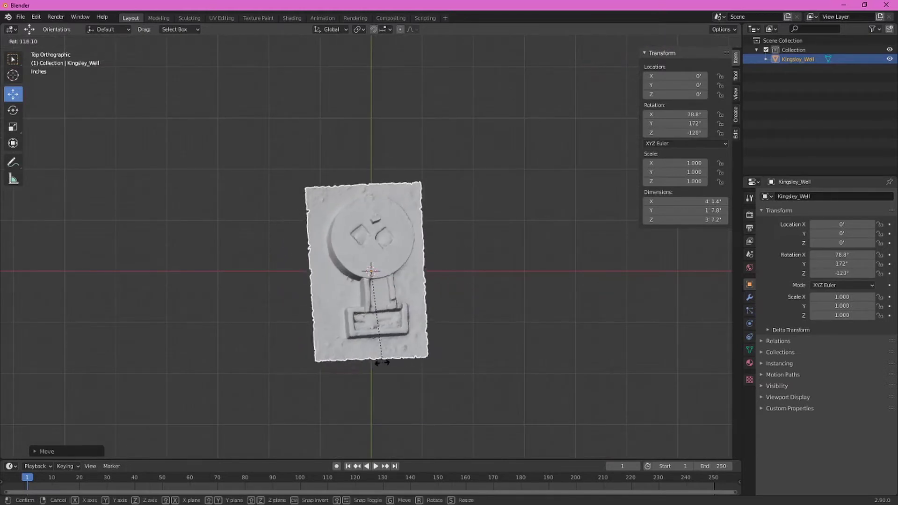
click(381, 363)
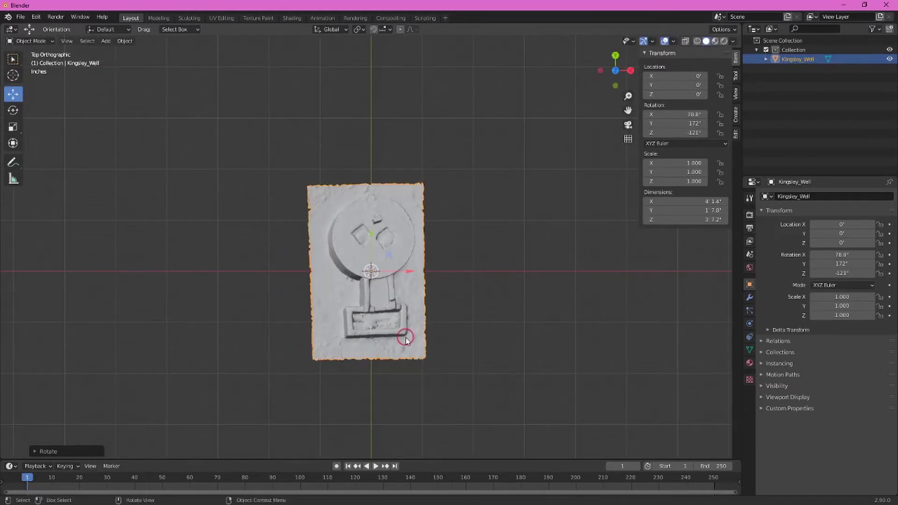
Level the mesh in the right and front orthographic views, to about 74.8° X and 181° Y rotation
key(KP_3)
key(r)
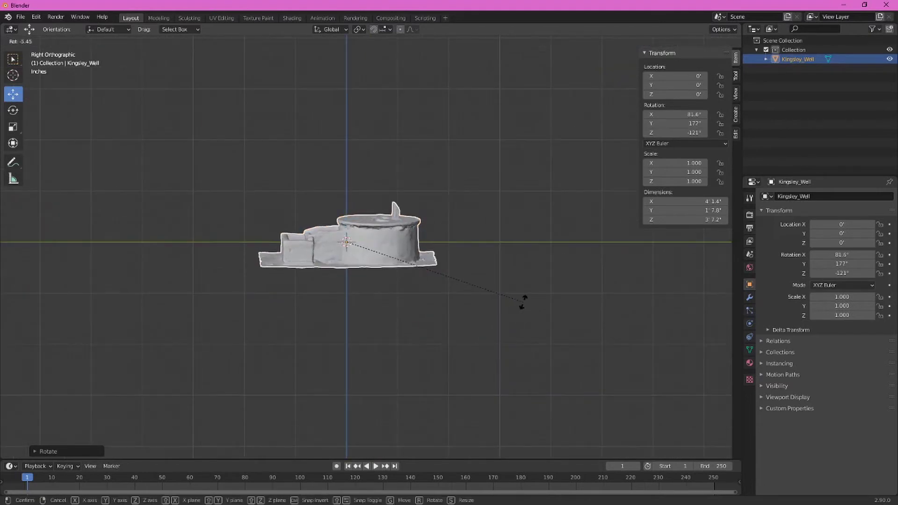
click(547, 294)
key(KP_1)
key(r)
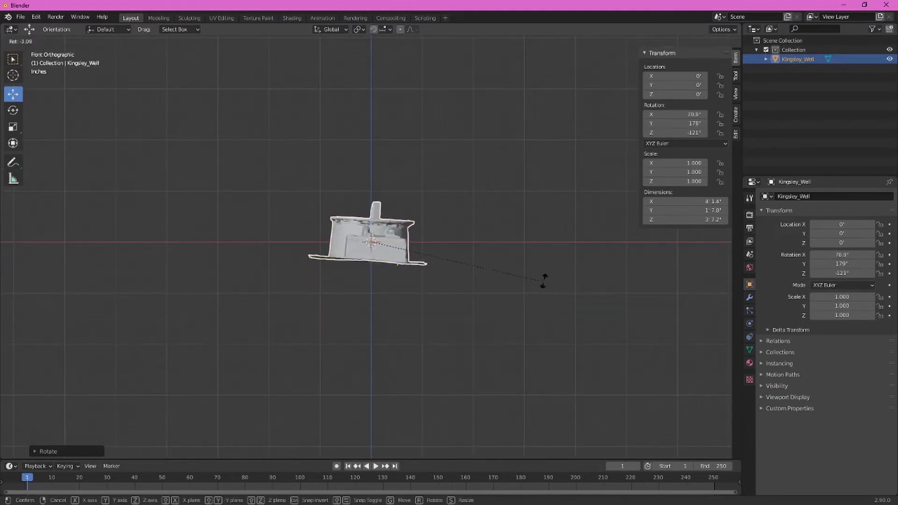
click(547, 263)
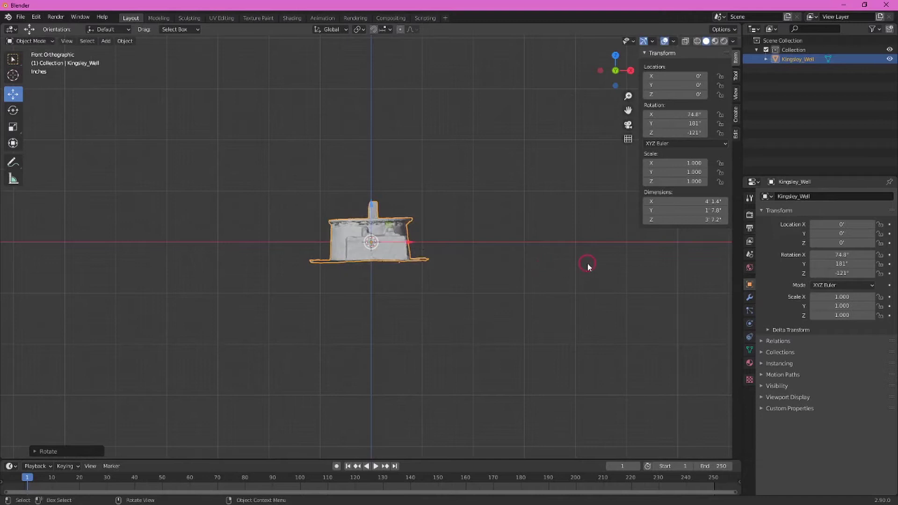
Raise the mesh to about Z 3.85" to rest its base on the ground line, and fine-tune its Z rotation to about -123°
key(KP_3)
key(g)
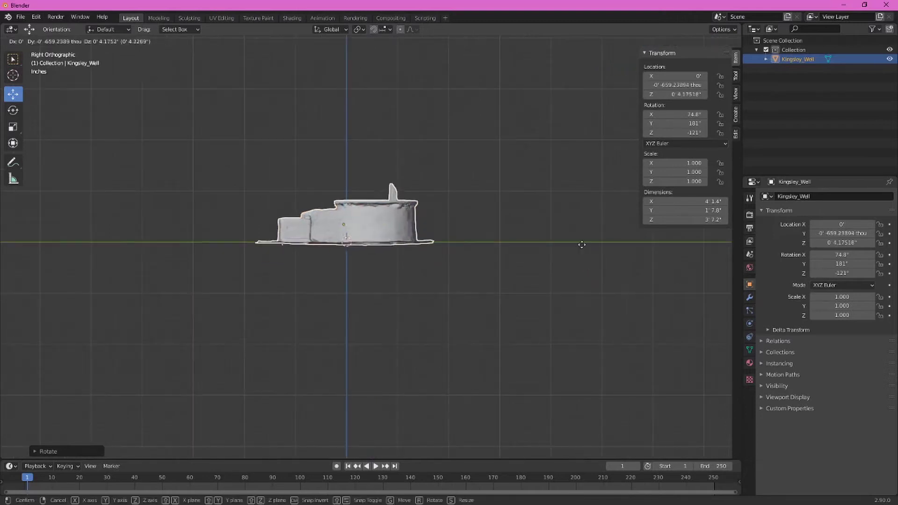
click(583, 248)
key(KP_7)
key(r)
click(531, 148)
middle_drag(531, 148, 424, 268)
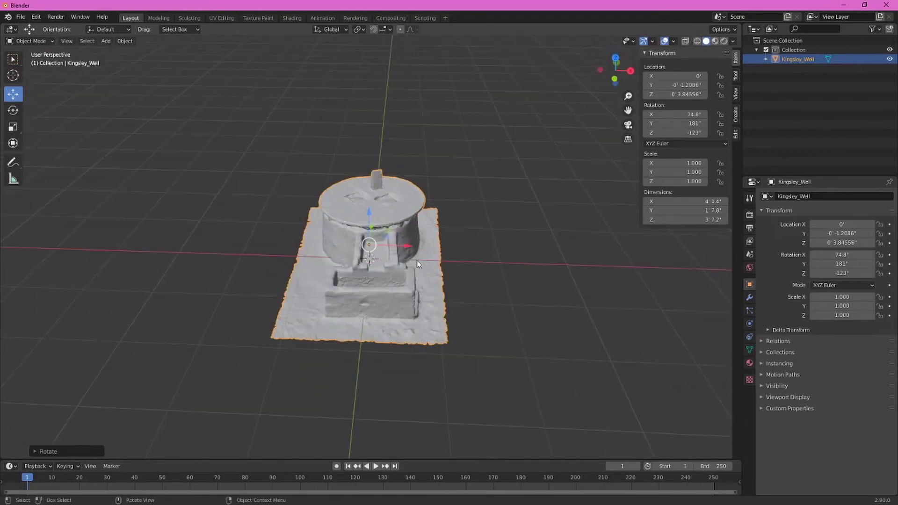
Switch the viewport to Material Preview shading and inspect the textured well from several angles
key(z)
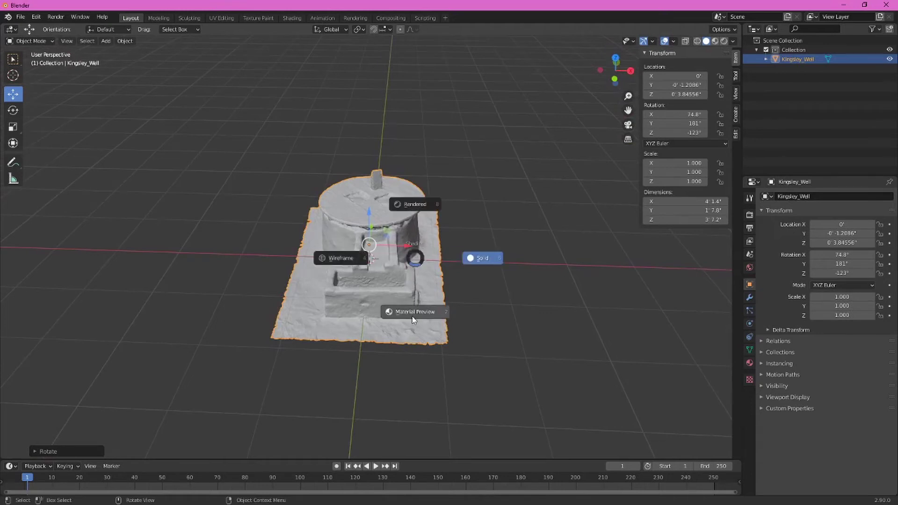
click(411, 316)
middle_drag(411, 316, 215, 181)
middle_drag(281, 202, 392, 290)
scroll(386, 278, up, 4)
scroll(387, 278, down, 4)
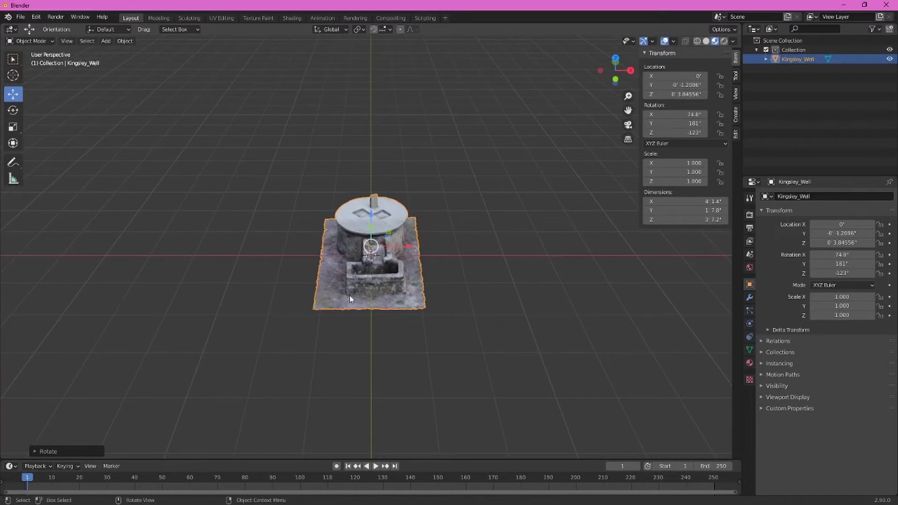
Add a cube mesh at the world origin as a size reference for the well
click(400, 296)
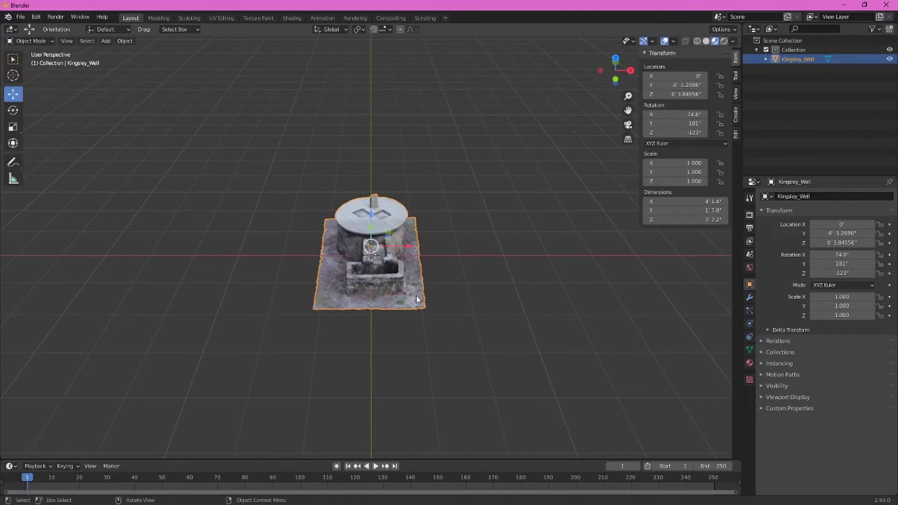
key(shift+a)
mouse_move(415, 296)
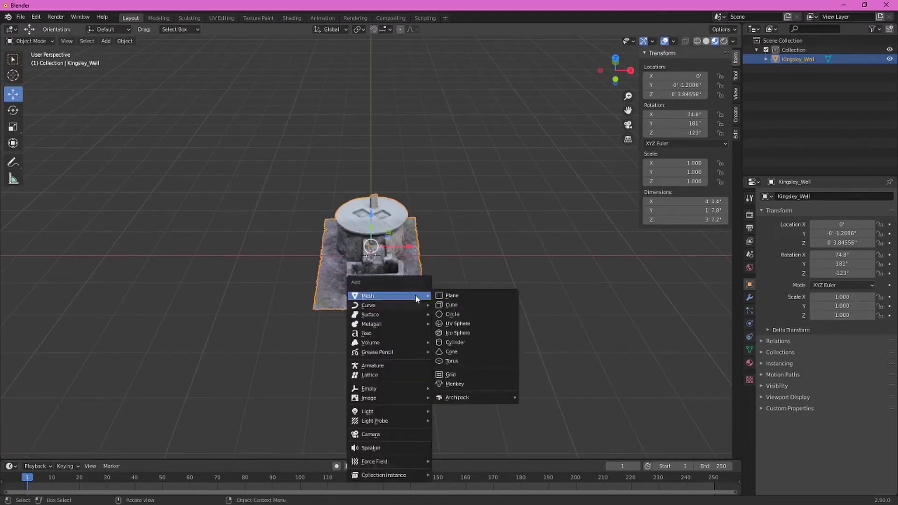
click(473, 304)
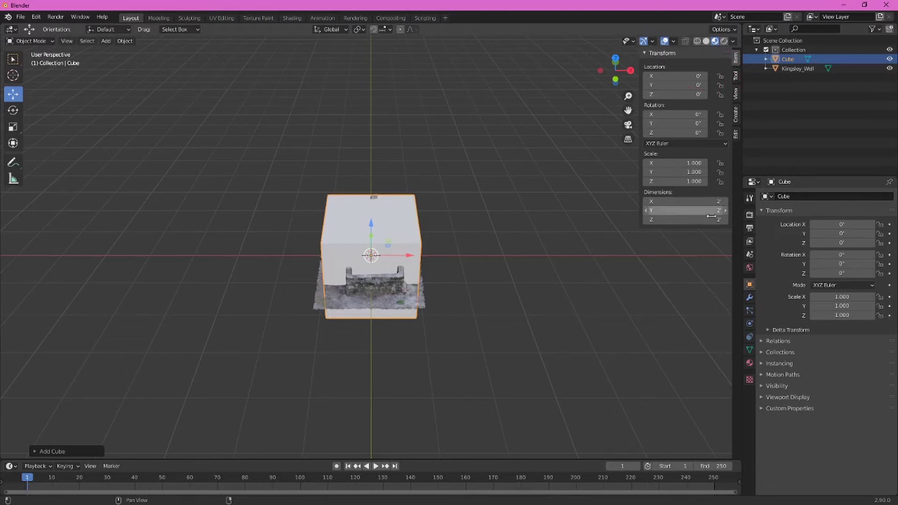
Scale the Kingsley_Well mesh up uniformly to about 1.815 relative to the reference cube
click(401, 296)
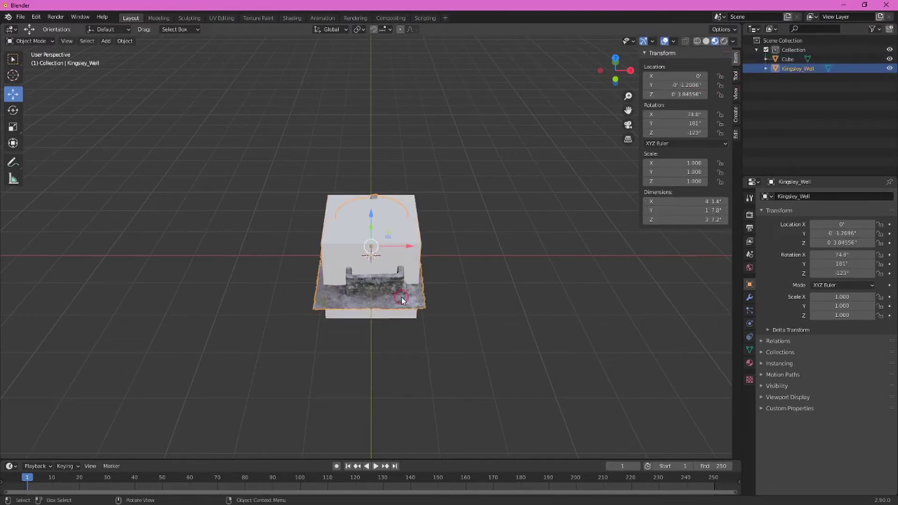
scroll(500, 296, down, 4)
key(s)
click(602, 339)
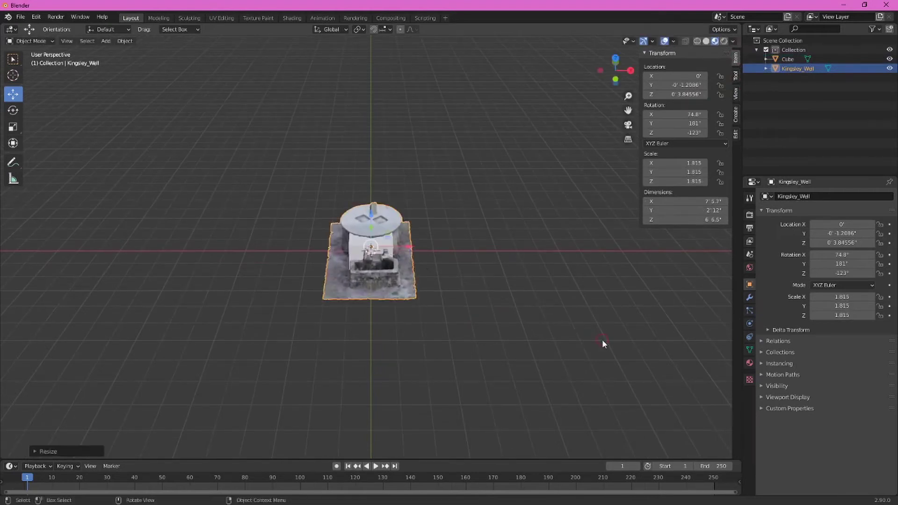
In the front orthographic view, align the trough with the cube and scale the well to about 1.690 to match the cube's width
key(KP_1)
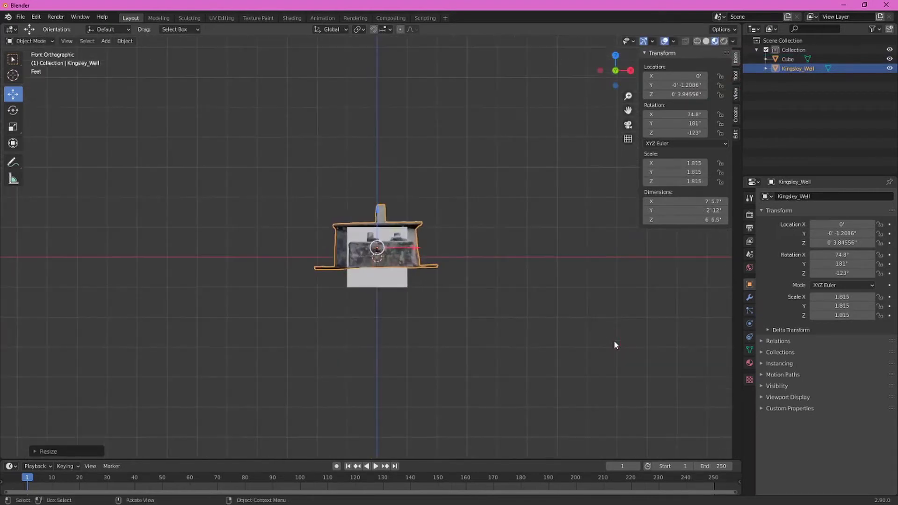
scroll(505, 223, up, 7)
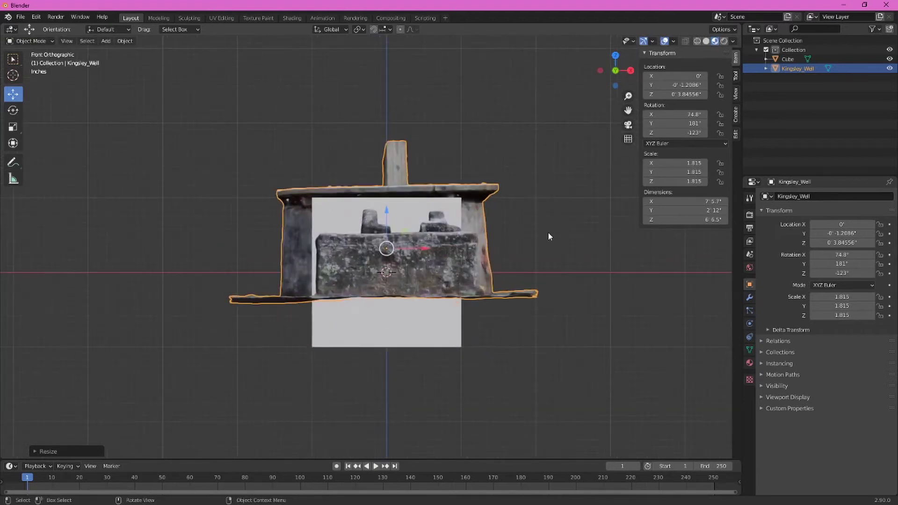
key(g)
click(635, 344)
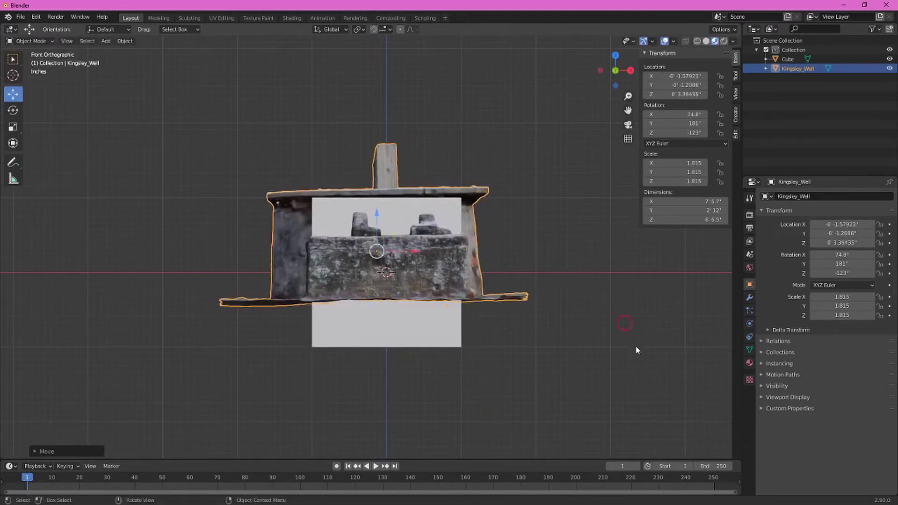
key(s)
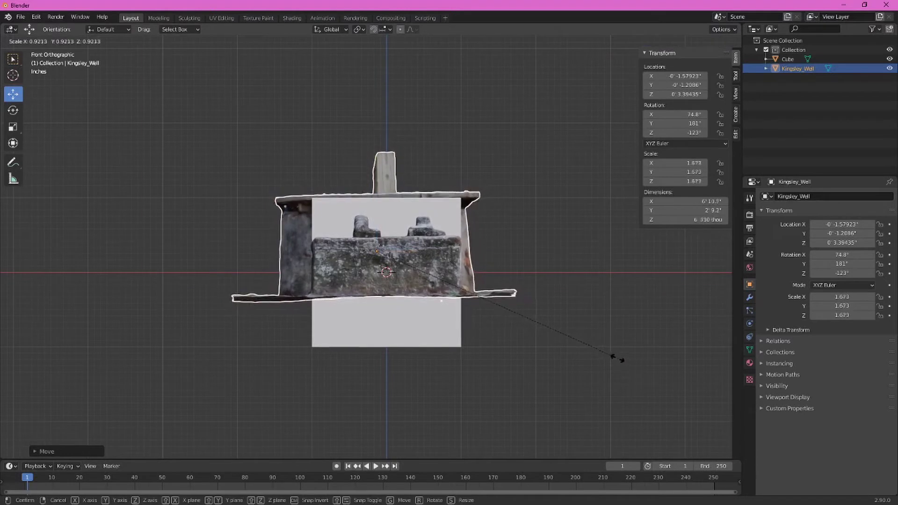
click(541, 189)
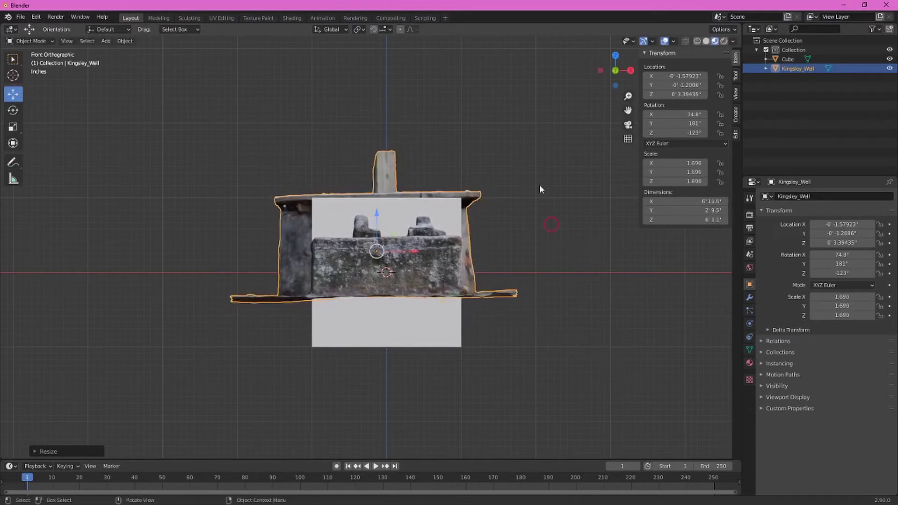
scroll(538, 182, down, 4)
middle_drag(537, 178, 436, 321)
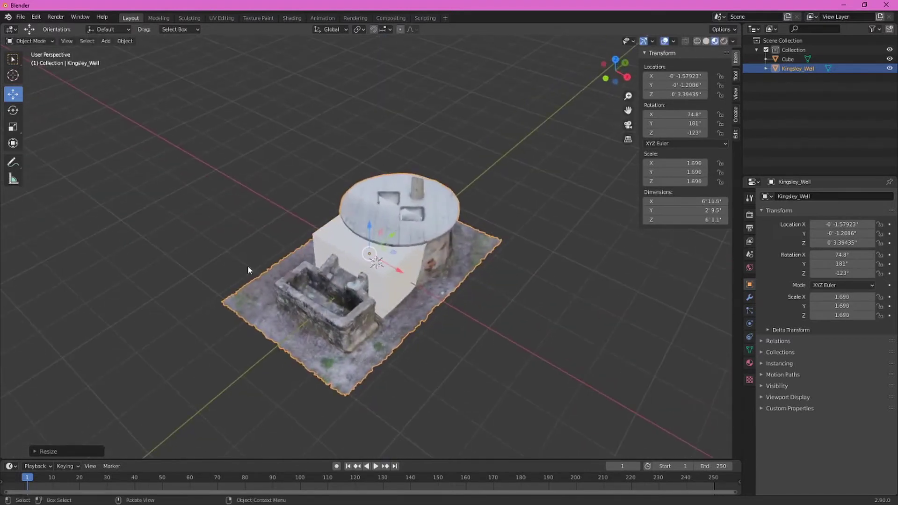
Delete the reference cube from the scene, leaving only the Kingsley_Well mesh
middle_drag(240, 266, 432, 318)
middle_drag(290, 317, 366, 241)
scroll(366, 241, up, 3)
click(441, 210)
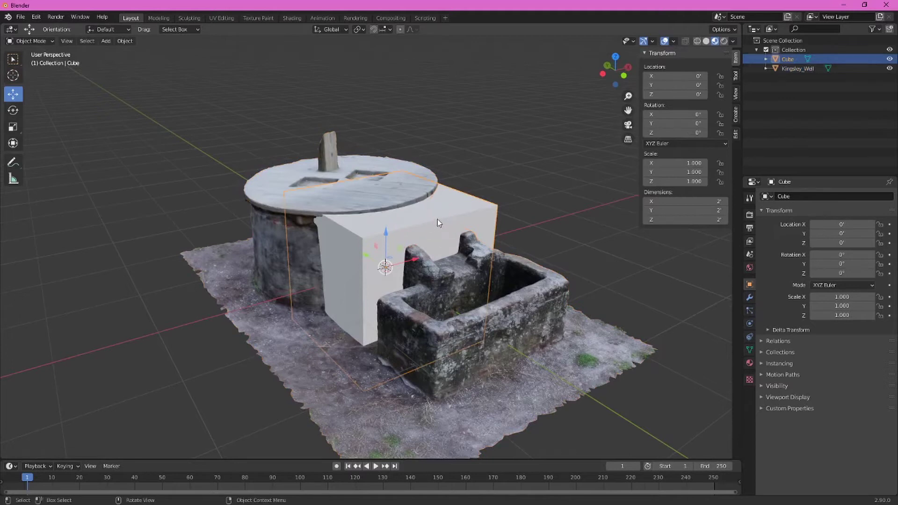
mouse_move(433, 221)
middle_down()
mouse_move(507, 201)
mouse_move(439, 195)
mouse_move(441, 186)
mouse_move(428, 218)
middle_up()
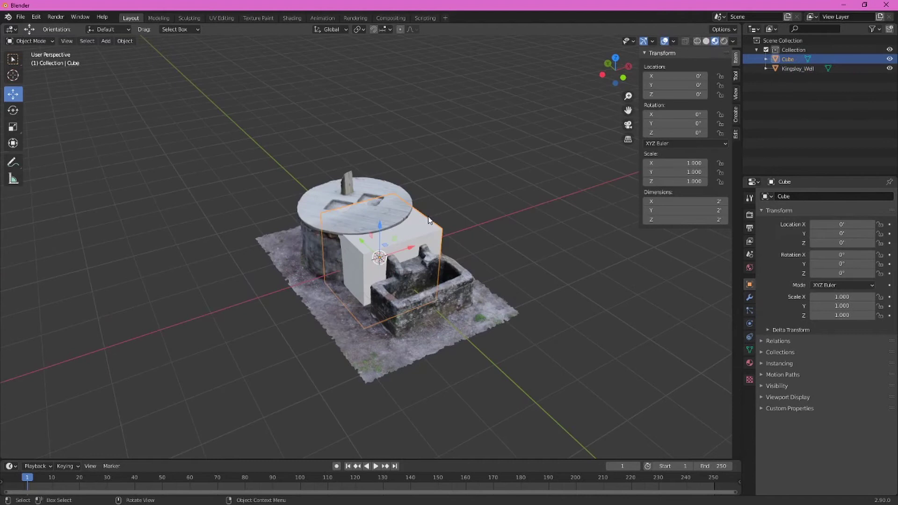
key(x)
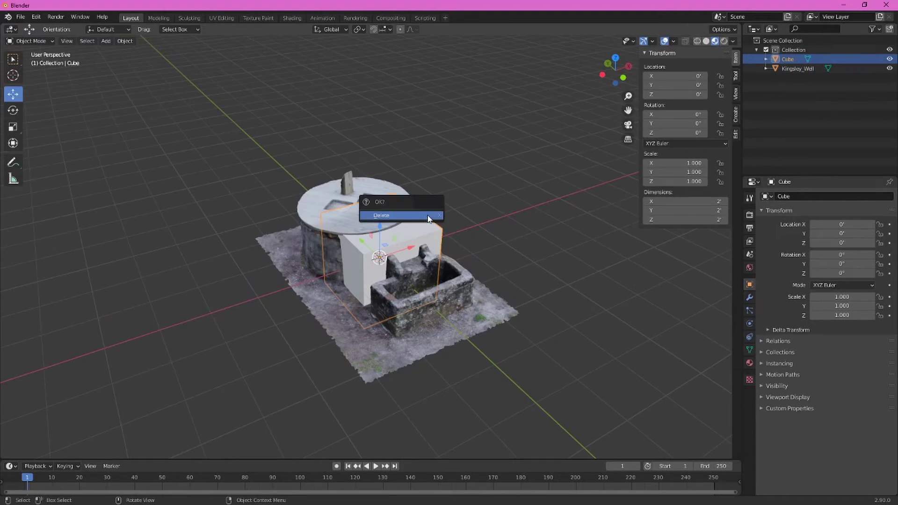
click(428, 216)
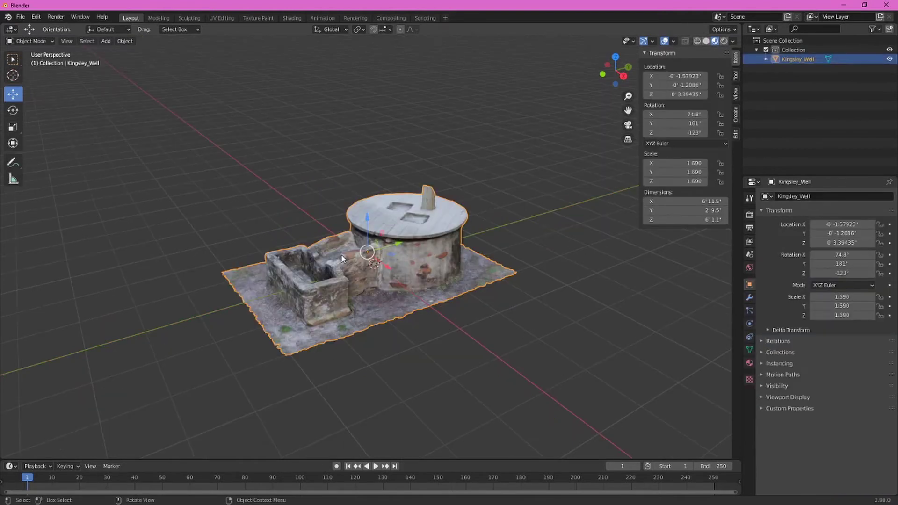
Apply all transforms (location, rotation and scale) to the Kingsley_Well mesh
key(ctrl)
key(ctrl+a)
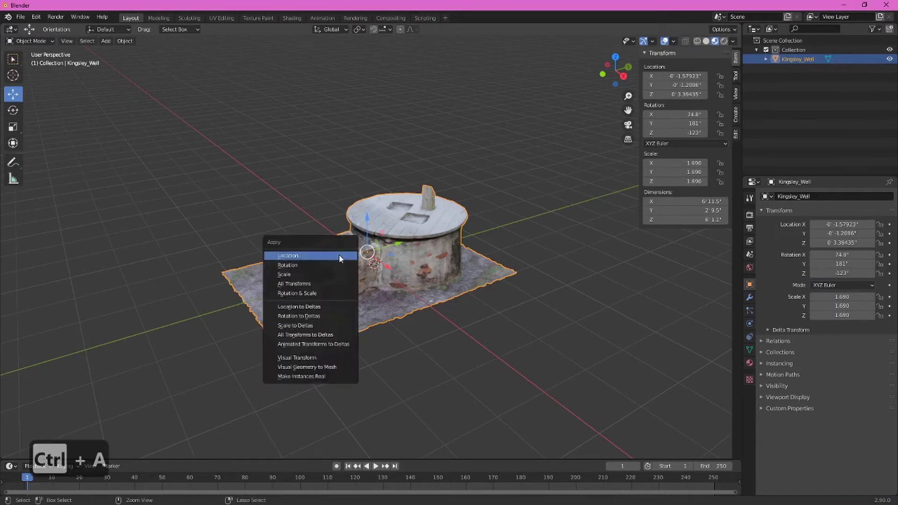
click(319, 284)
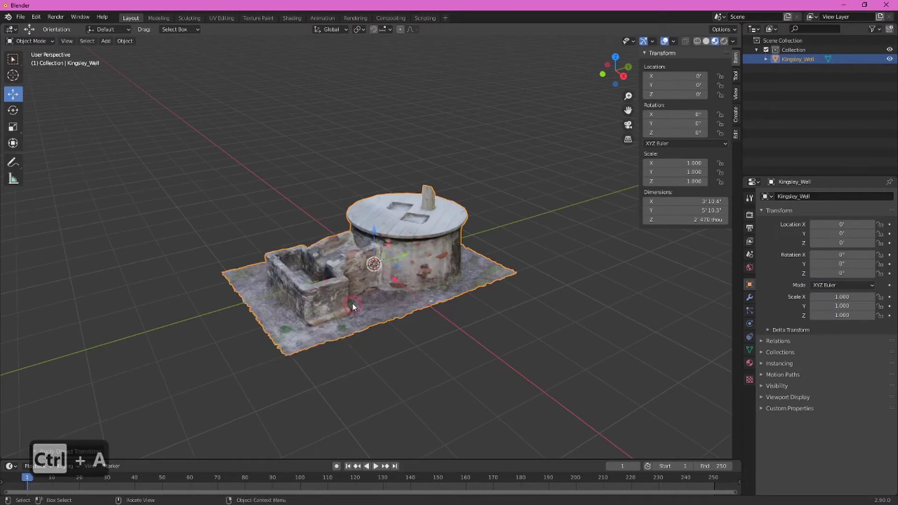
middle_drag(351, 296, 365, 204)
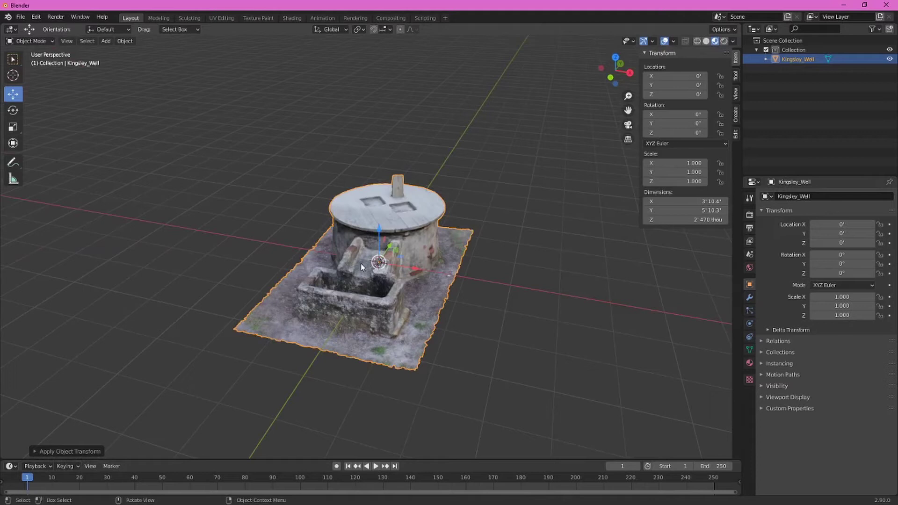
middle_drag(361, 263, 396, 281)
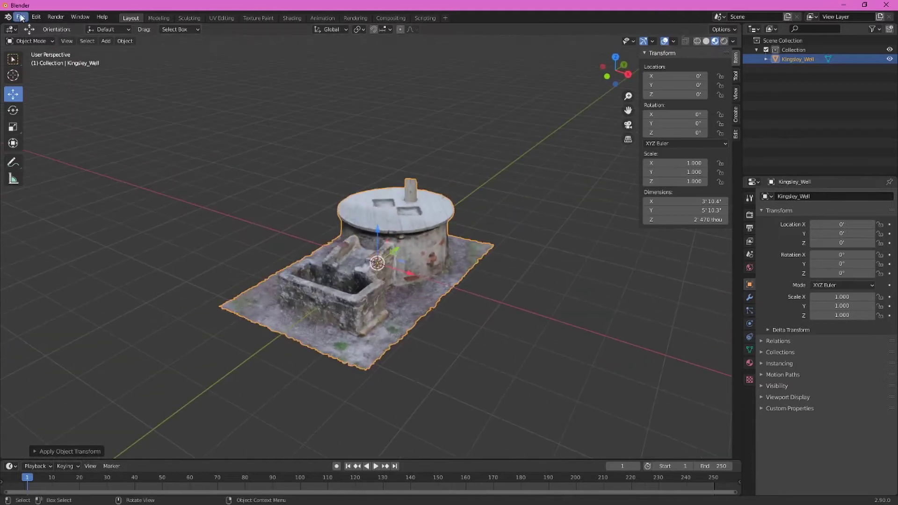
Save the scene as KingsleyWell.blend in the lesson's Model folder
click(21, 18)
click(41, 87)
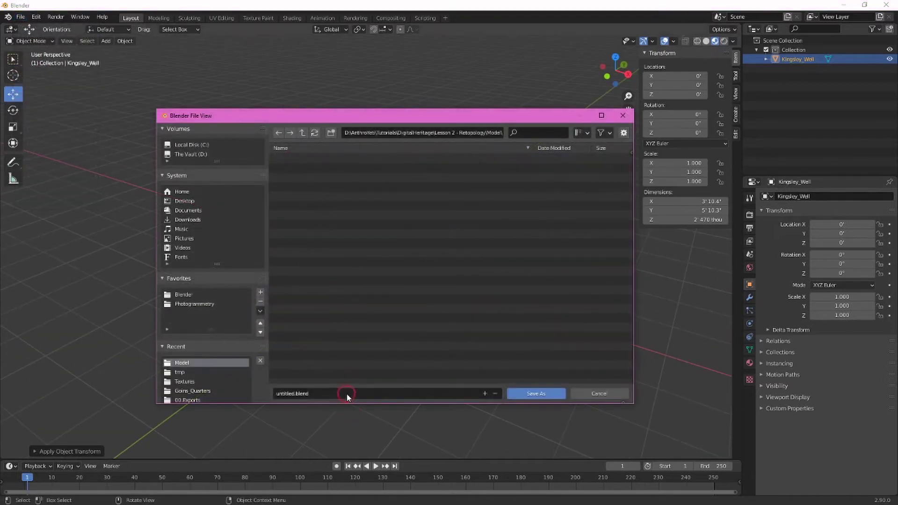
click(346, 395)
text(Kingsw)
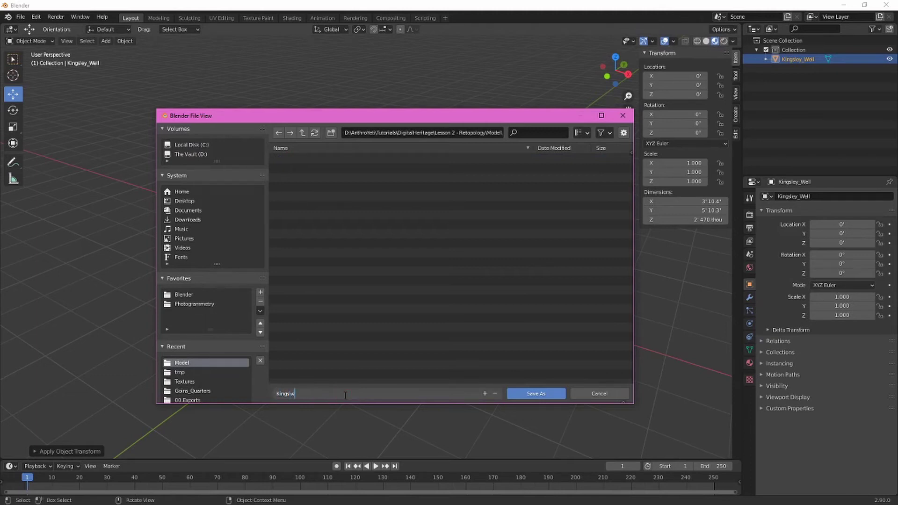
key(BackSpace)
text(leyWell)
key(Return)
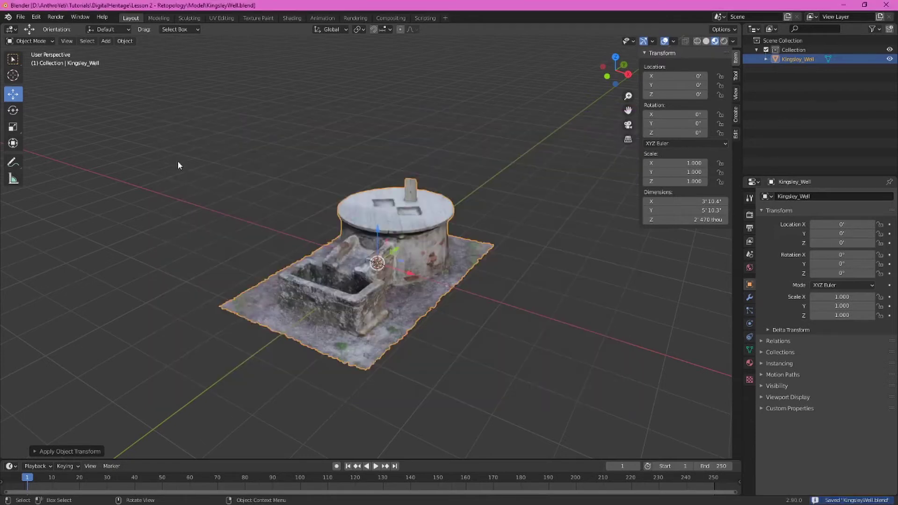
Start a Wavefront OBJ export of the well, taking the existing Kingsley_Well.obj as the base for the file name
click(20, 16)
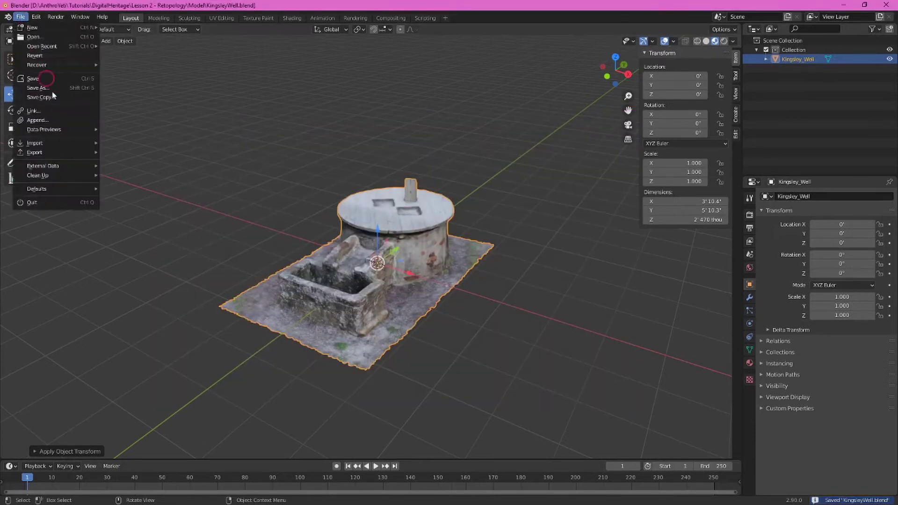
click(66, 150)
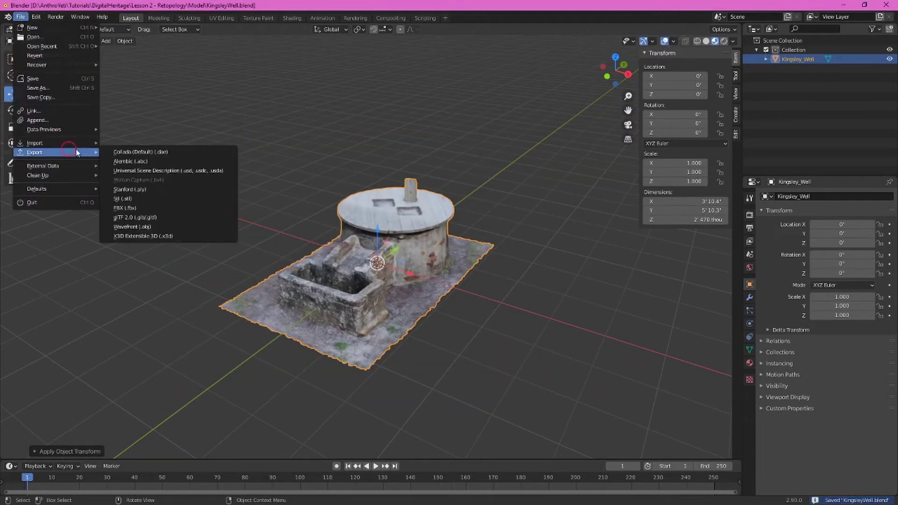
click(189, 227)
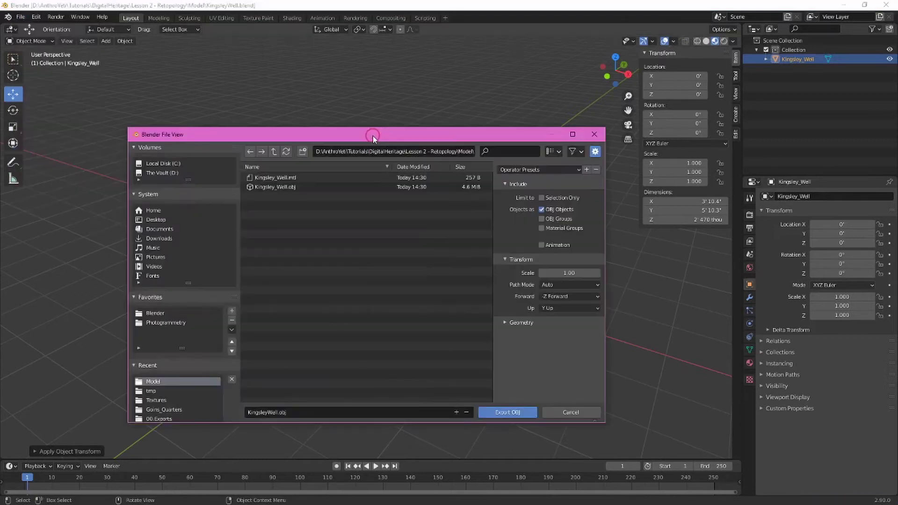
click(272, 188)
click(359, 293)
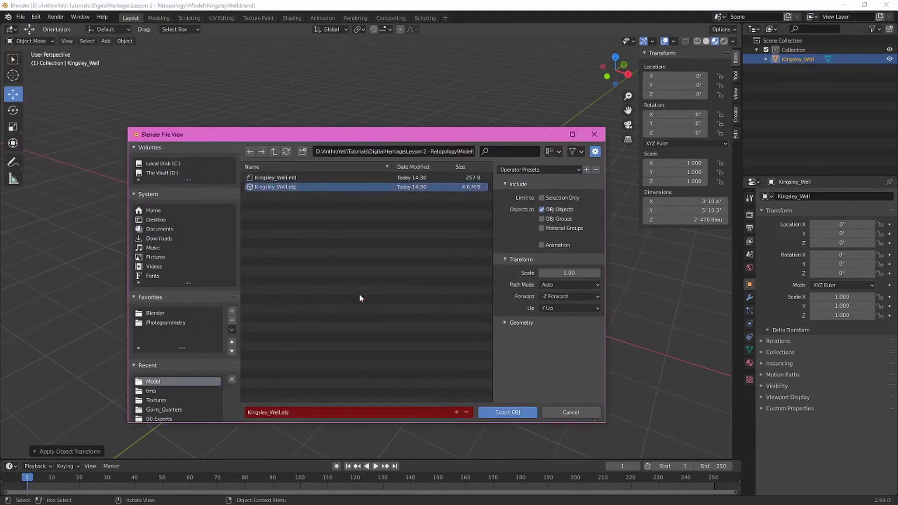
Rename the export file to KingsleyWell_ToRetopo.obj and export the OBJ to the Model folder
click(310, 411)
click(268, 413)
key(Delete)
key(Right)
key(Right)
key(Right)
key(Right)
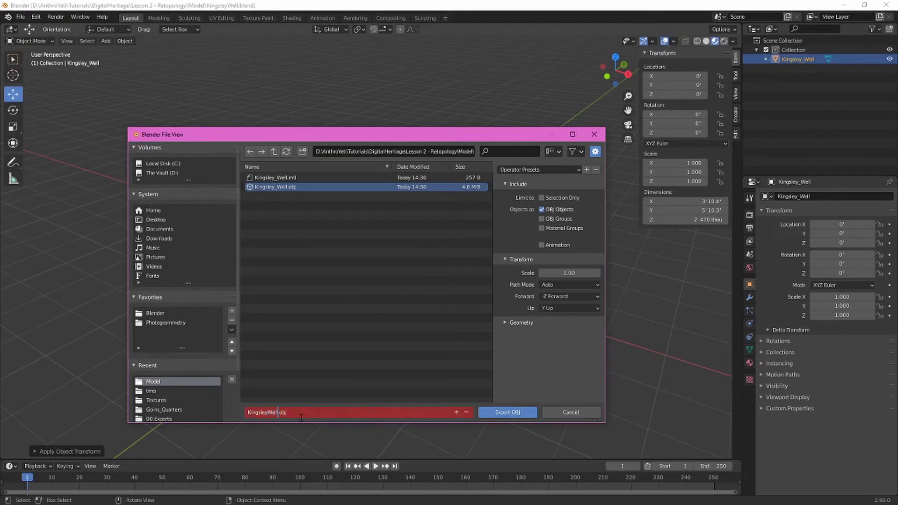
text(_ToRetopo.o)
click(515, 415)
click(523, 415)
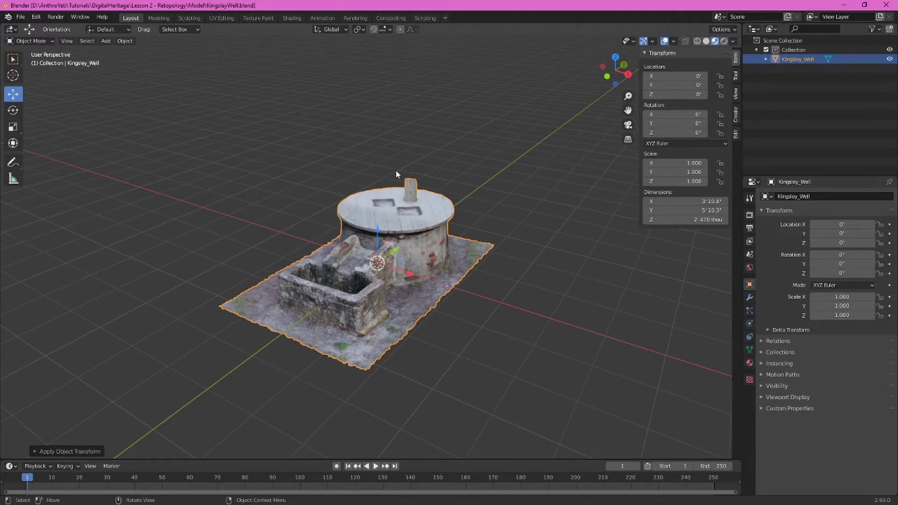
click(674, 42)
click(643, 118)
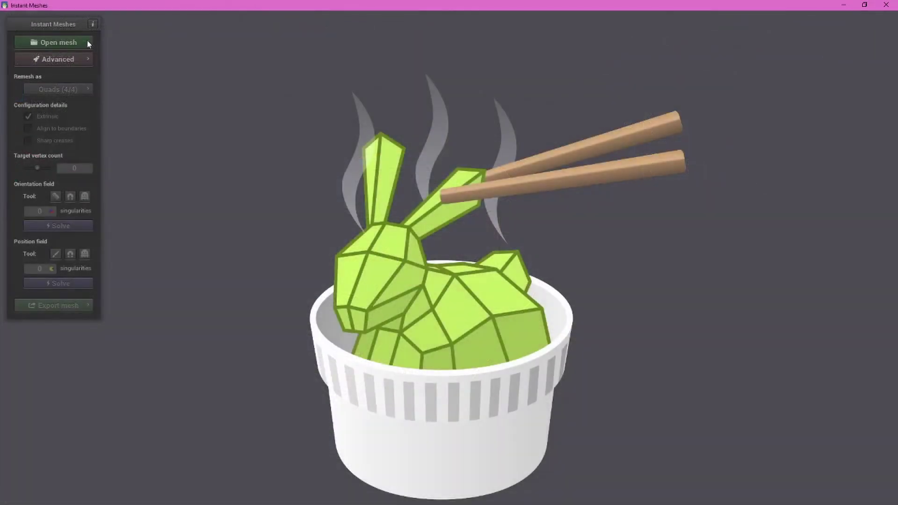
In Instant Meshes, open the exported KingsleyWell_ToRetopo.obj mesh from the Model folder
click(88, 41)
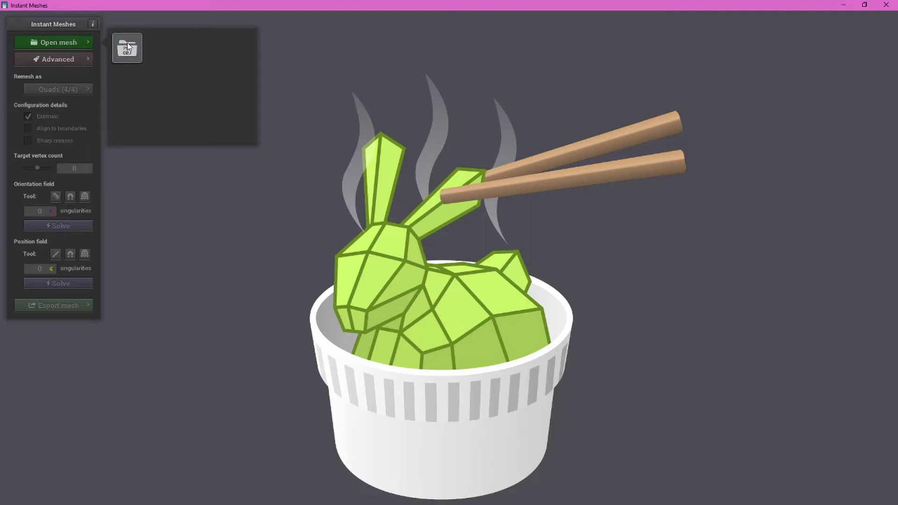
click(127, 47)
click(351, 232)
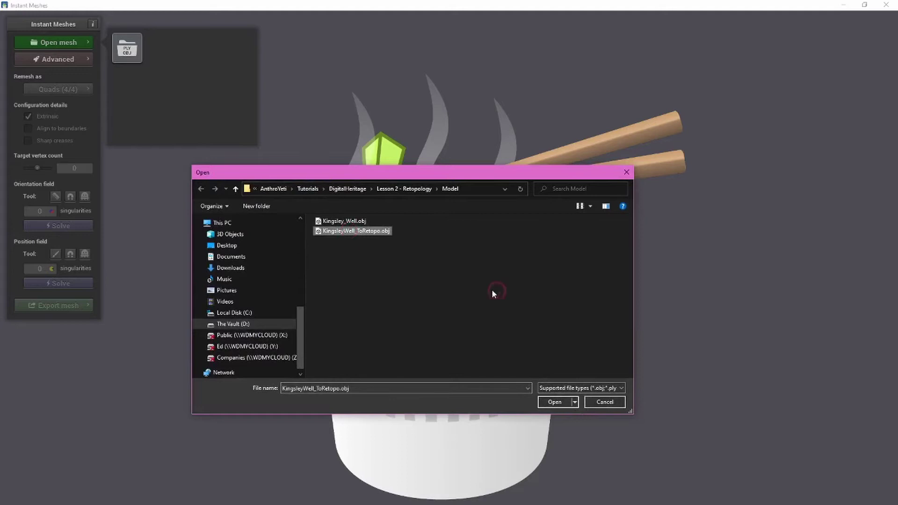
click(556, 402)
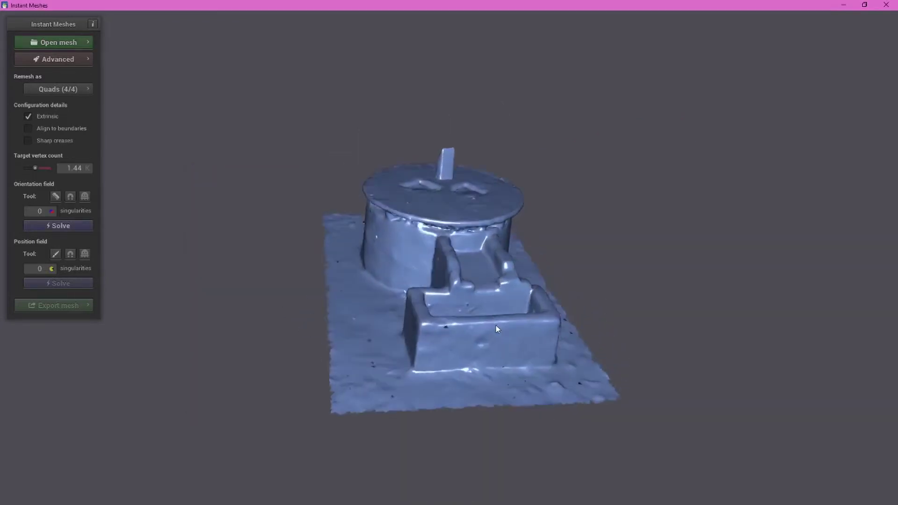
Inspect the imported well mesh from several sides and solve its orientation field at the initial vertex count
drag(491, 330, 450, 327)
scroll(449, 326, up, 4)
scroll(448, 325, down, 8)
scroll(448, 326, up, 3)
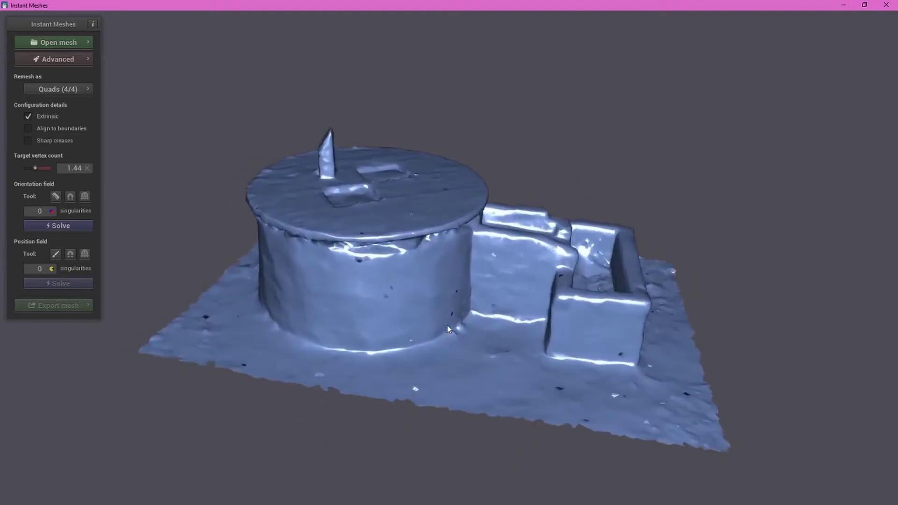
mouse_move(466, 324)
mouse_down()
mouse_move(519, 300)
mouse_move(502, 282)
mouse_move(294, 288)
mouse_move(446, 279)
mouse_move(344, 282)
mouse_up()
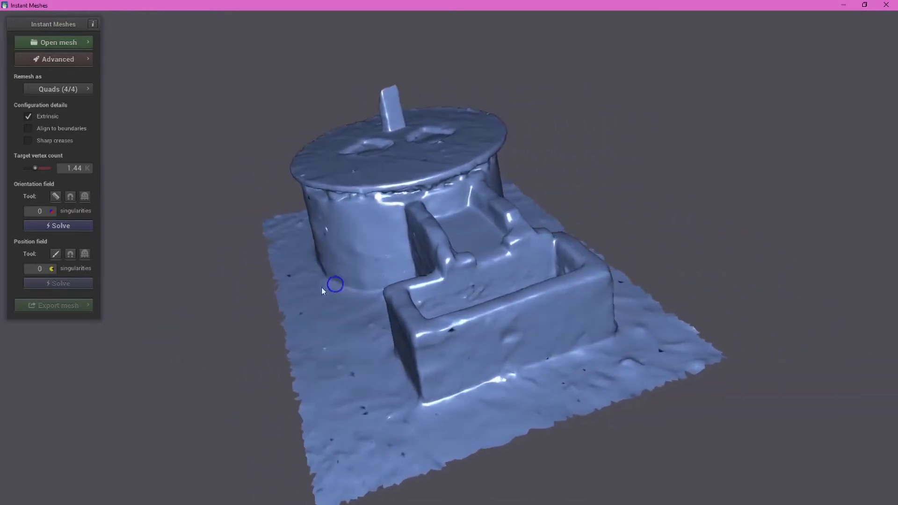
click(54, 194)
click(59, 226)
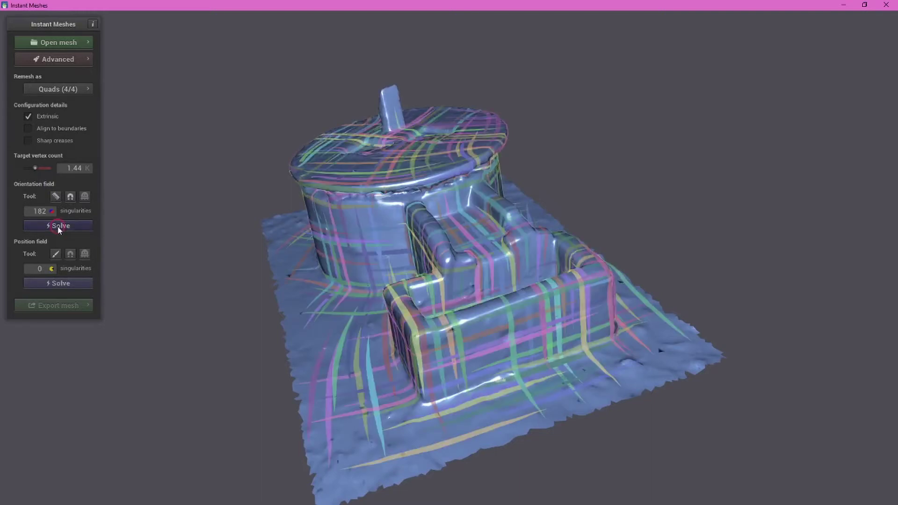
Raise the target vertex count to 5.43K and accept subdividing the input mesh to a finer resolution
drag(400, 200, 451, 319)
scroll(460, 221, up, 2)
scroll(460, 221, up, 1)
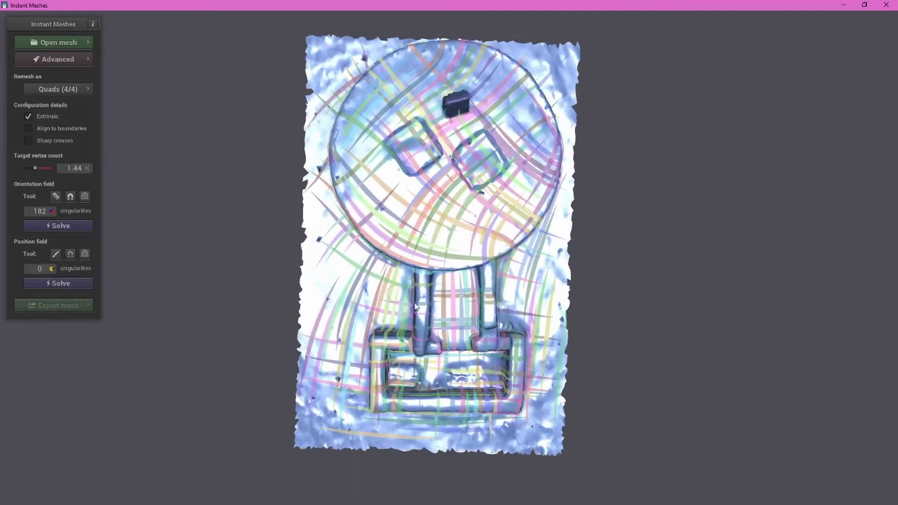
drag(405, 351, 415, 356)
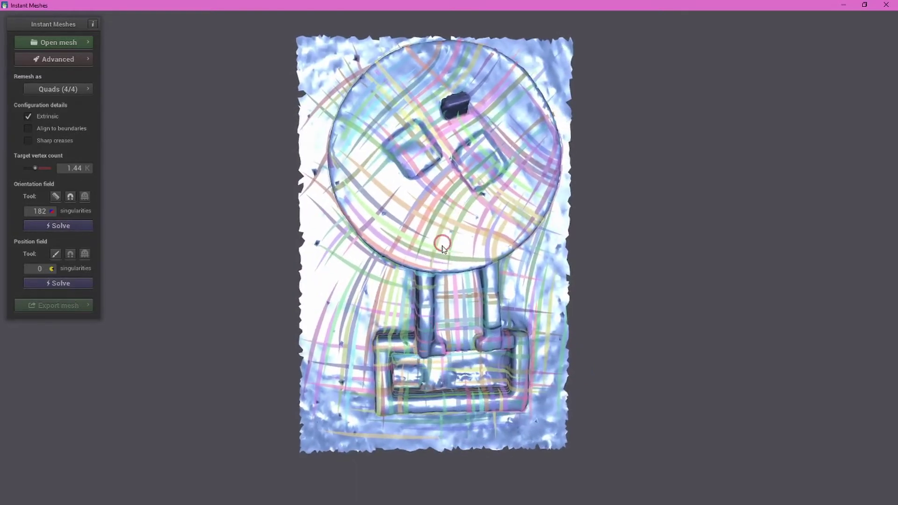
drag(471, 201, 471, 216)
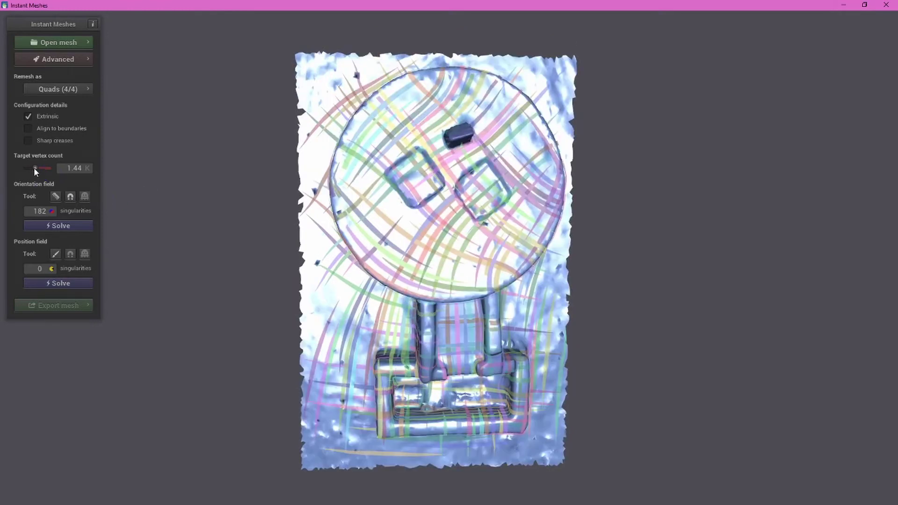
drag(35, 167, 41, 167)
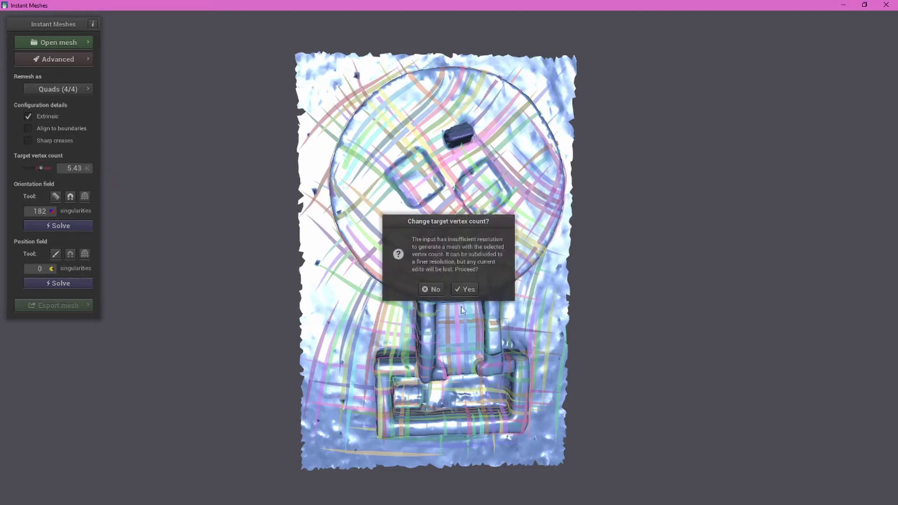
click(468, 290)
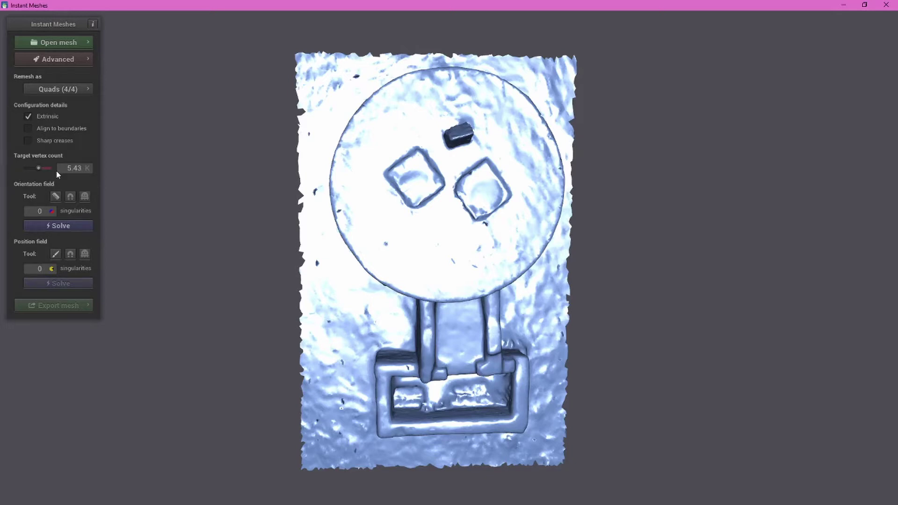
Solve the orientation field again on the subdivided mesh, followed by the position field, to preview the quad layout
click(58, 226)
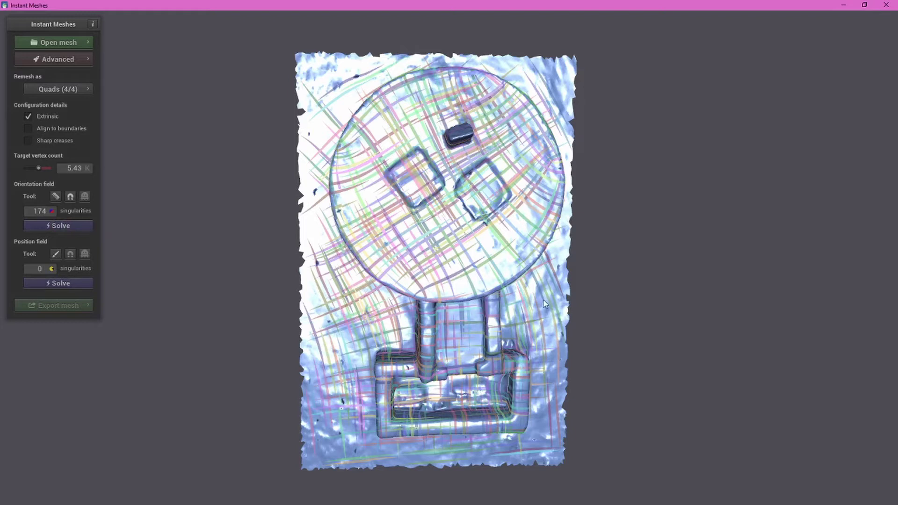
click(80, 284)
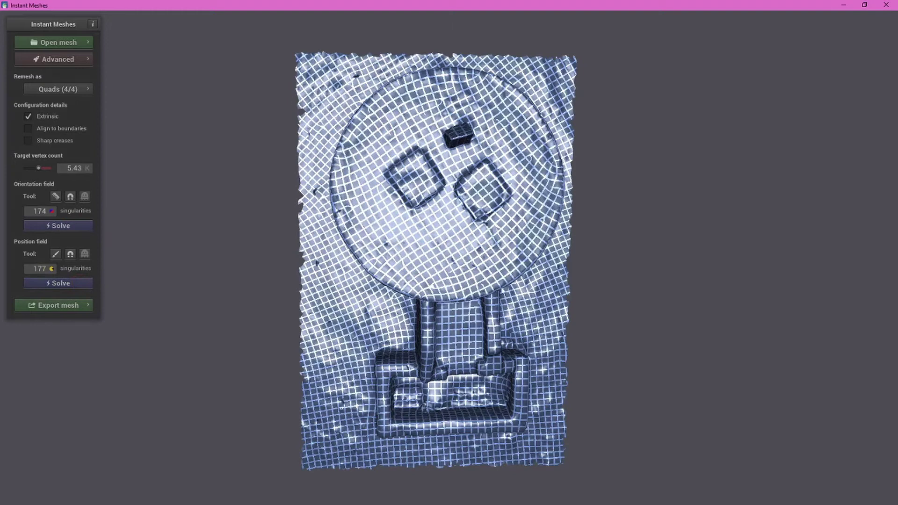
drag(502, 301, 424, 357)
drag(618, 297, 503, 176)
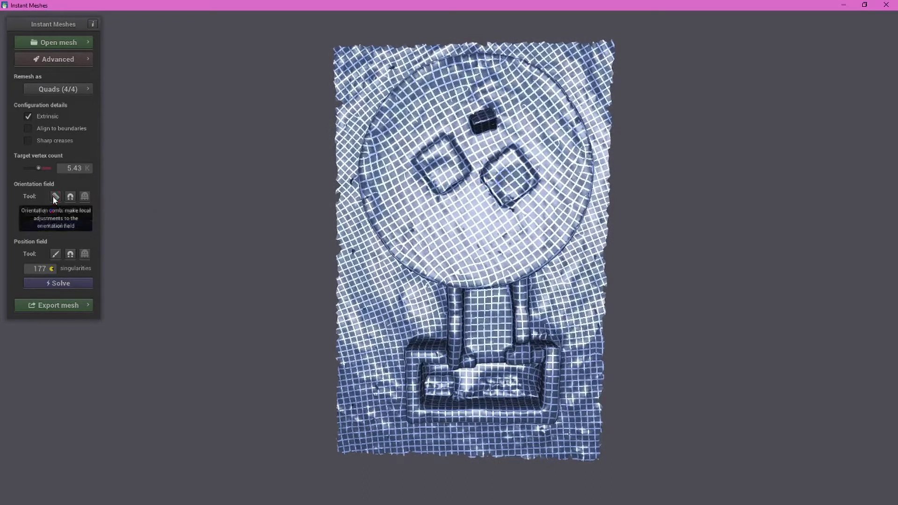
With the Orientation Comb, draw one crosswise and one lengthwise stroke over the round lid to align the field with the trough
click(52, 196)
drag(453, 217, 423, 225)
drag(537, 229, 416, 225)
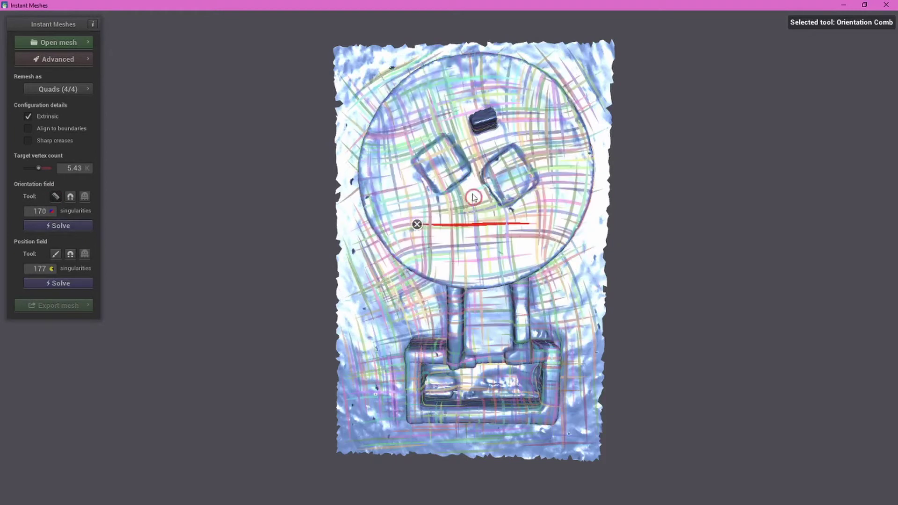
drag(482, 269, 476, 184)
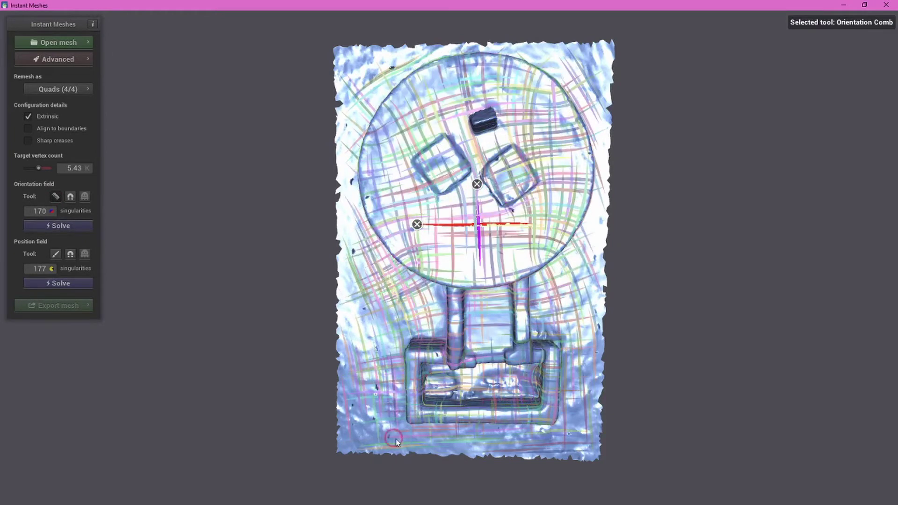
drag(401, 383, 401, 384)
click(350, 378)
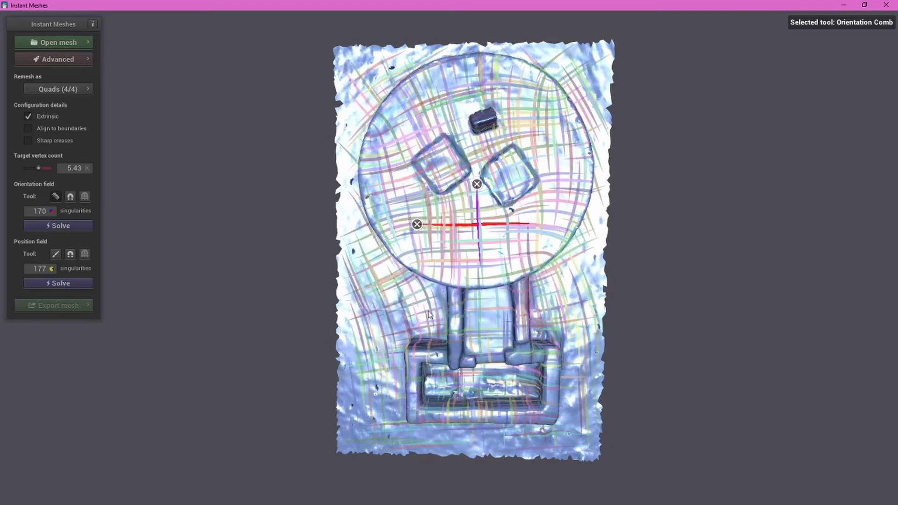
With the Orientation Comb, draw guide strokes on the ground beside the well, at its two far corners and across the lid
mouse_move(425, 309)
mouse_down()
mouse_move(355, 307)
mouse_move(385, 338)
mouse_up()
mouse_move(555, 305)
mouse_down()
mouse_move(592, 304)
mouse_move(577, 311)
mouse_move(580, 346)
mouse_up()
mouse_move(344, 65)
mouse_down()
mouse_move(390, 64)
mouse_move(368, 97)
mouse_up()
mouse_move(565, 59)
mouse_down()
mouse_move(600, 58)
mouse_move(582, 70)
mouse_move(584, 91)
mouse_up()
drag(419, 92, 525, 95)
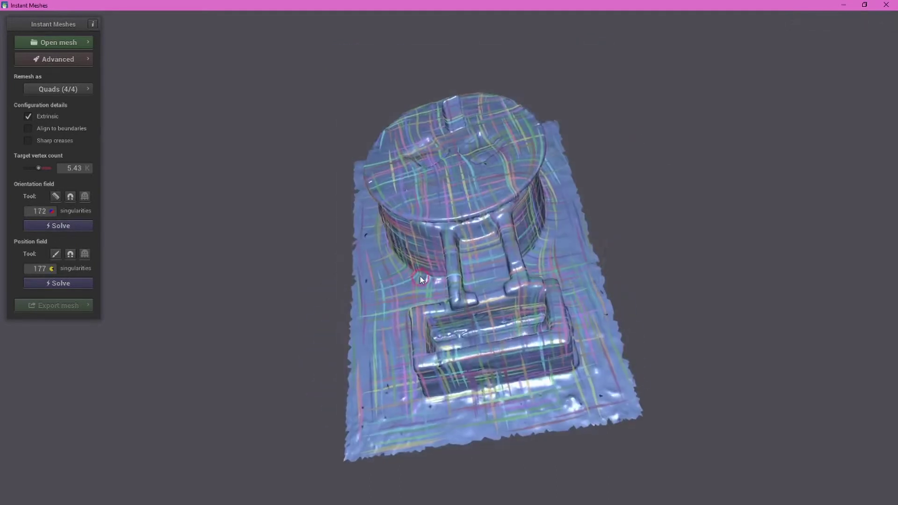
Solve the position field again for the combed mesh and look over the resulting quad layout
drag(420, 276, 566, 271)
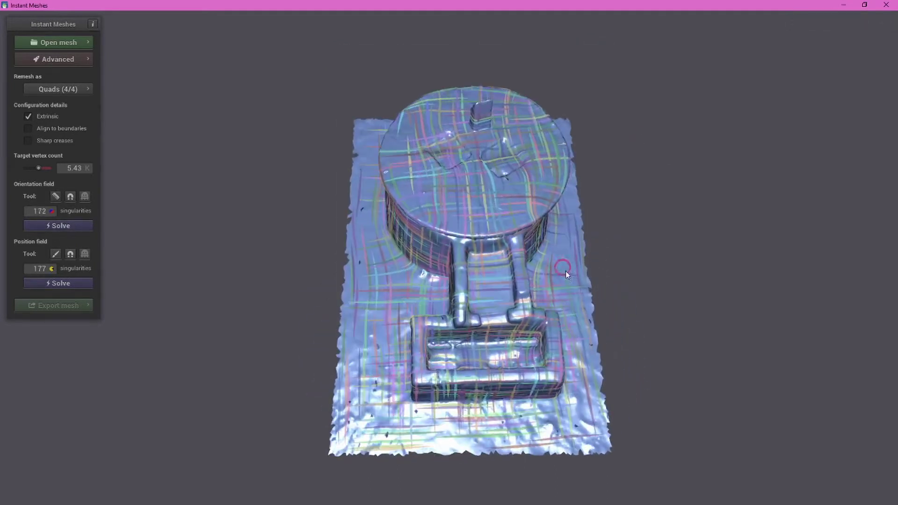
click(71, 284)
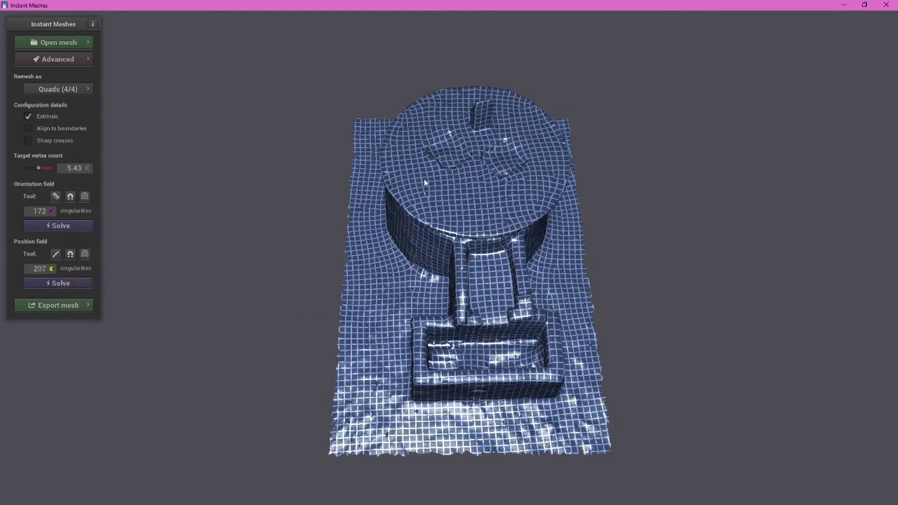
drag(467, 175, 369, 346)
Extract the quad-dominant mesh with 0 smoothing iterations and inspect the output from closer up
click(54, 307)
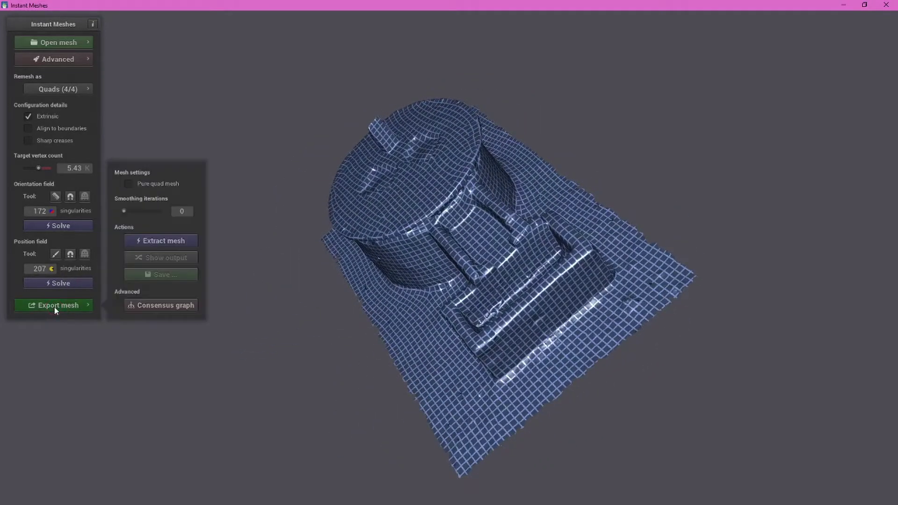
click(176, 244)
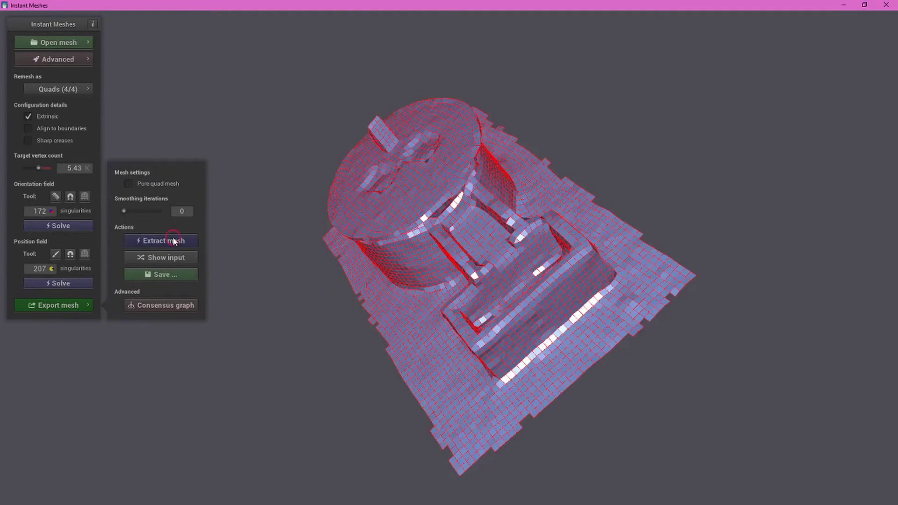
drag(461, 158, 477, 205)
scroll(518, 237, up, 3)
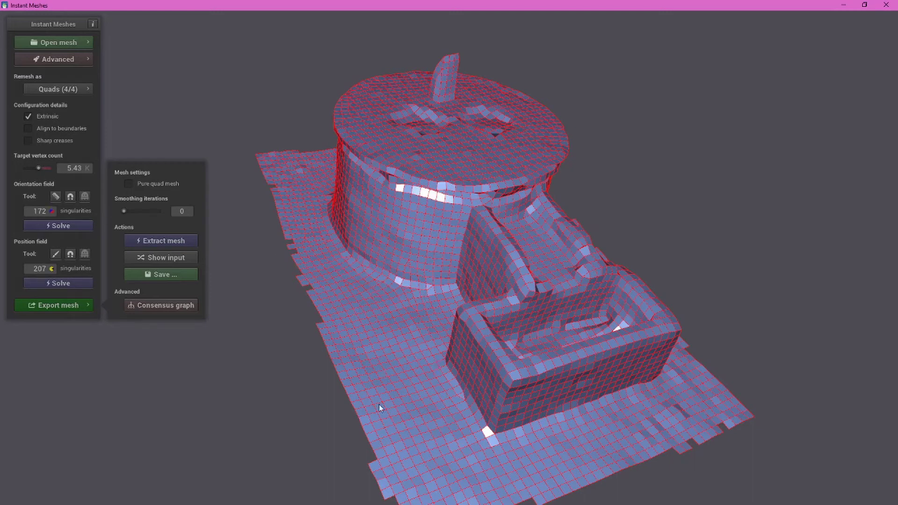
Save the extracted mesh as KingsleyWell_LowPoly.obj in the Model folder and check the exported file in File Explorer
click(159, 275)
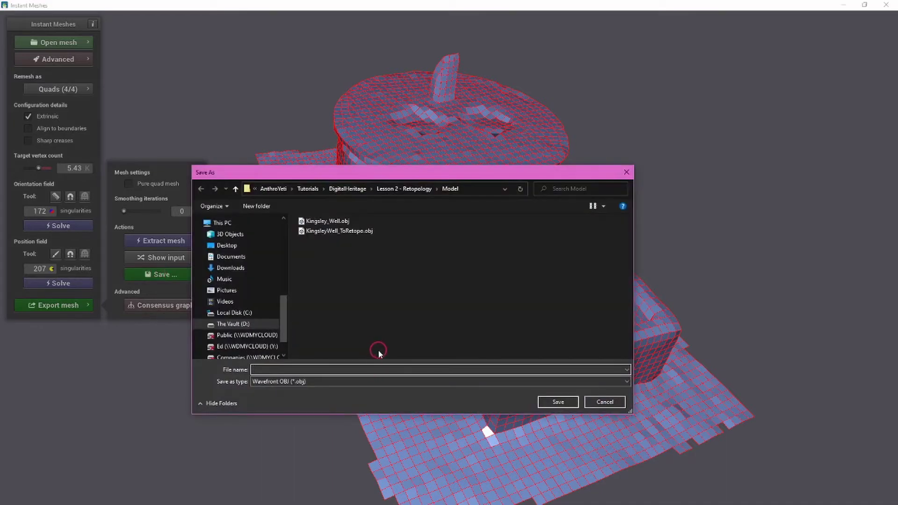
text(Kings)
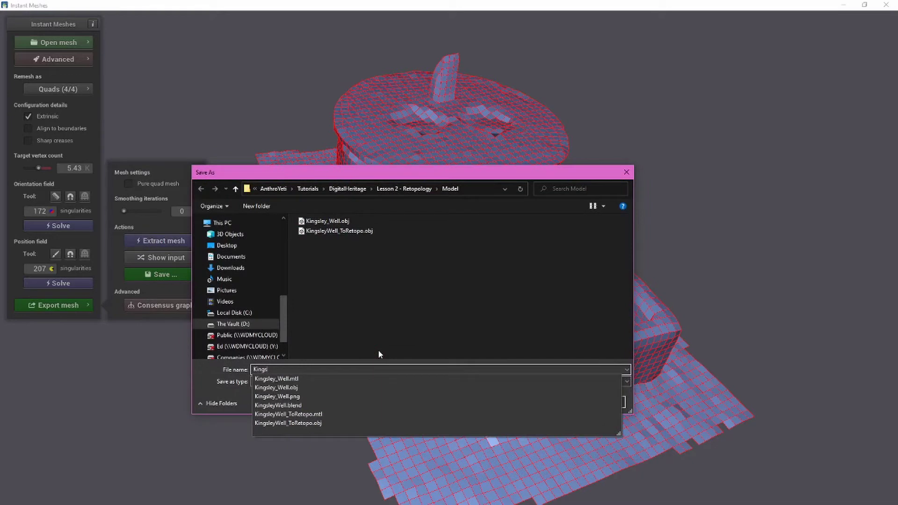
text(leyWell)
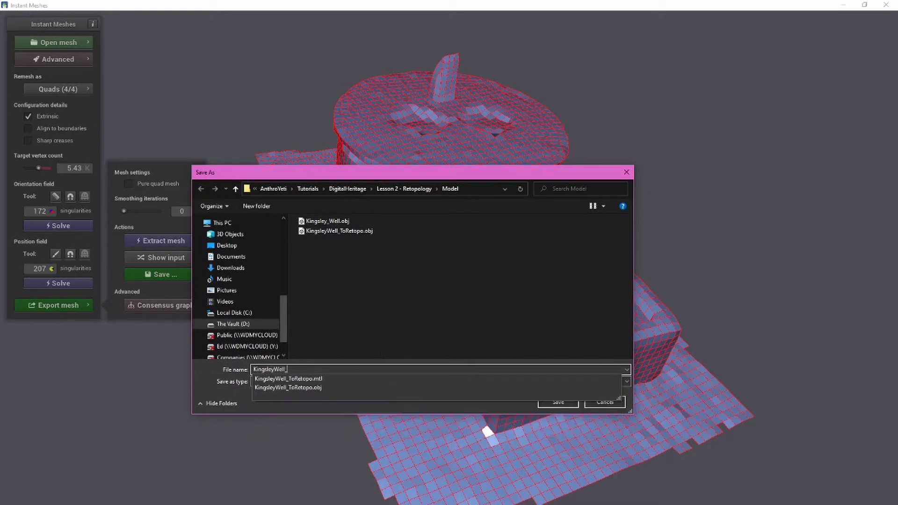
text(_LowPoly)
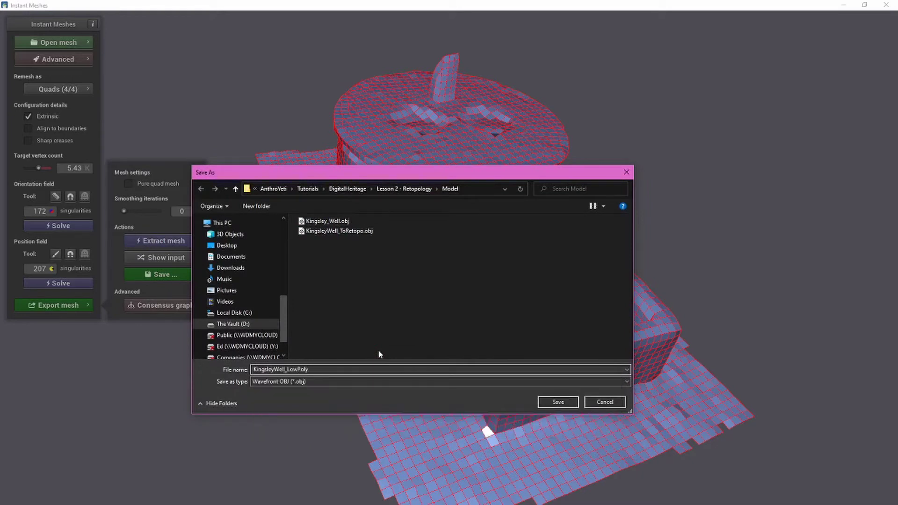
text(.obj)
click(558, 401)
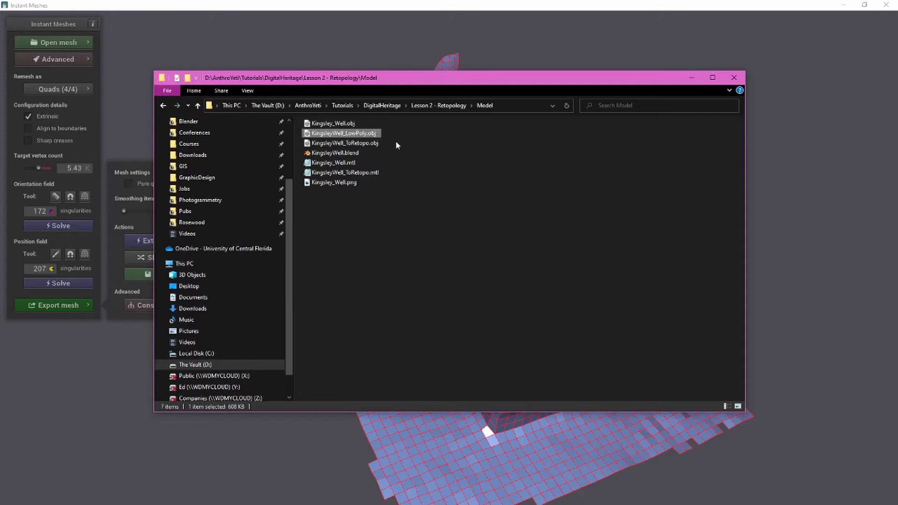
click(369, 144)
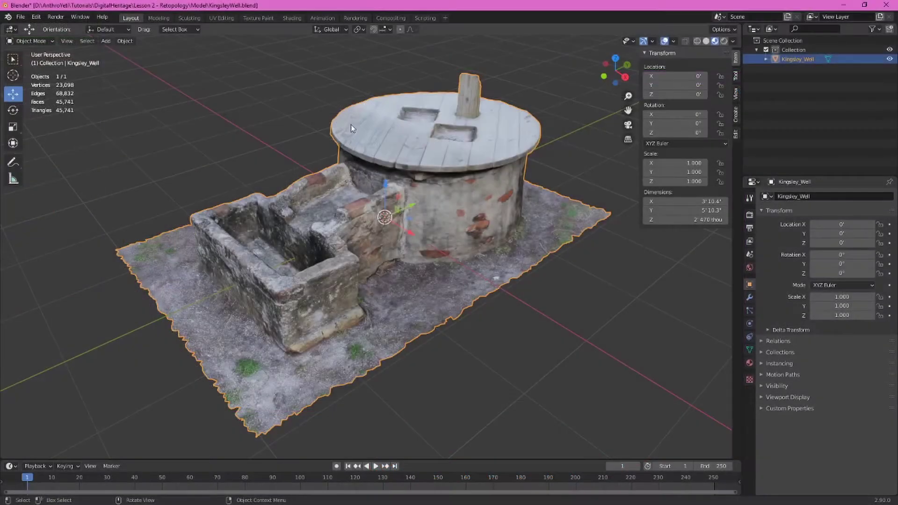
Switch to Blender, import KingsleyWell_LowPoly.obj into the scene and compare it with the overlapping original
click(21, 17)
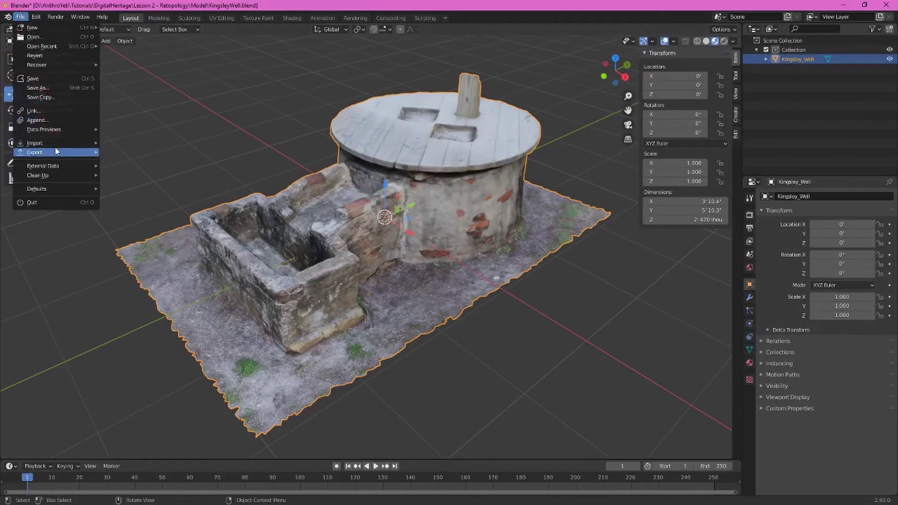
click(163, 215)
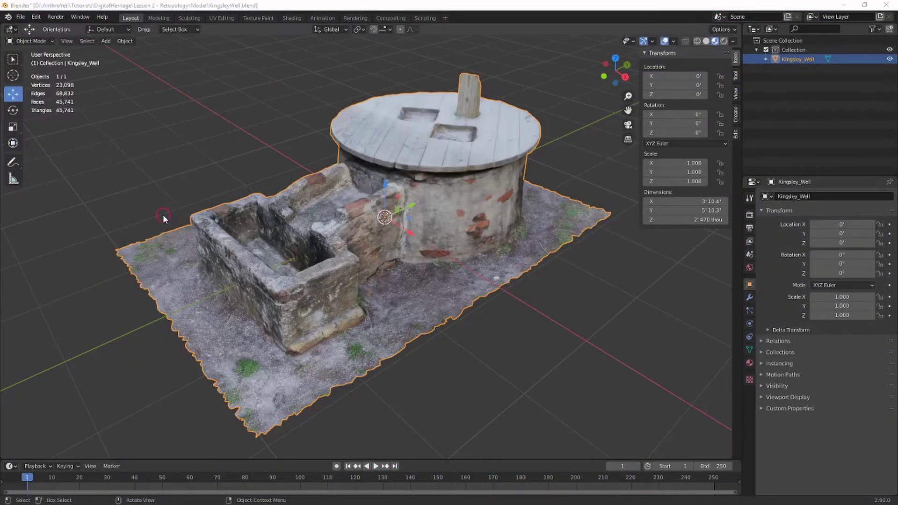
click(411, 177)
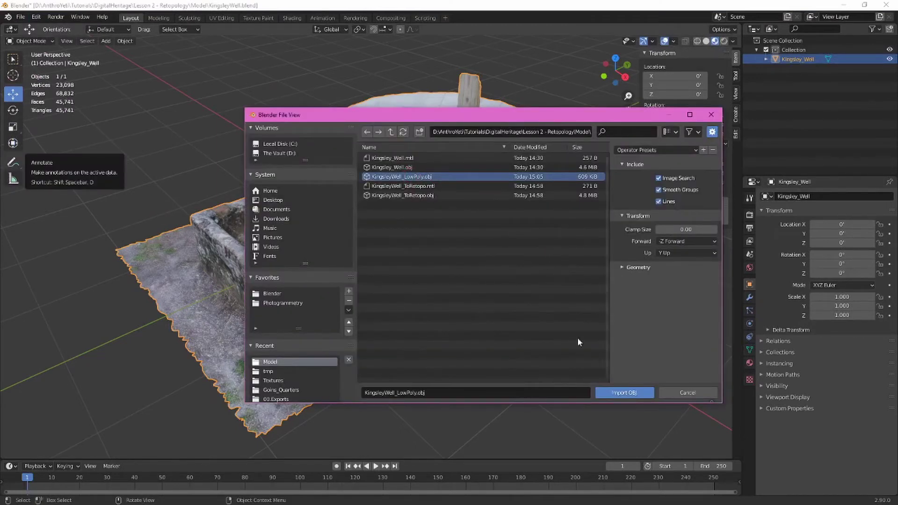
click(623, 392)
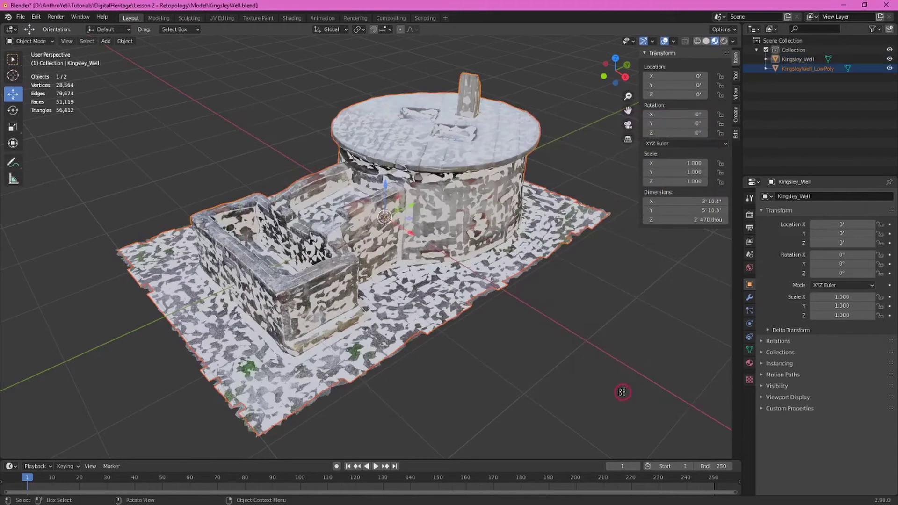
middle_drag(367, 262, 480, 199)
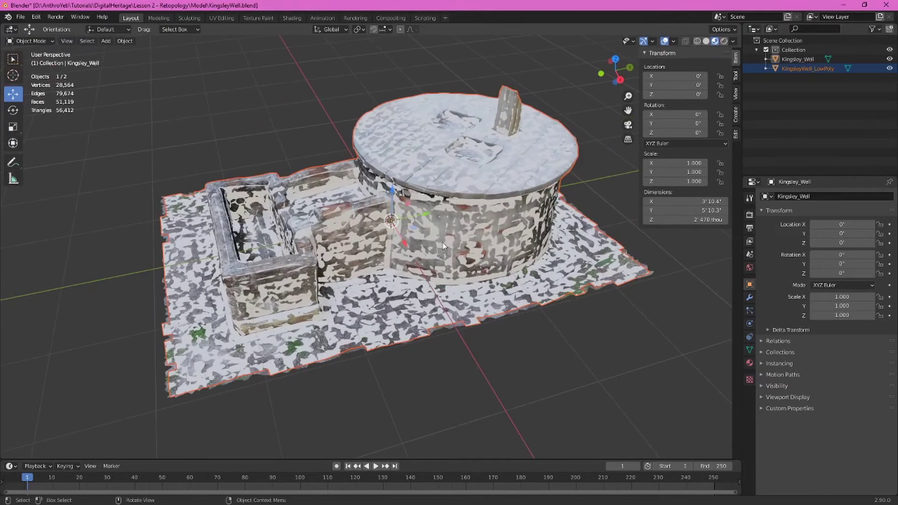
middle_drag(380, 168, 337, 223)
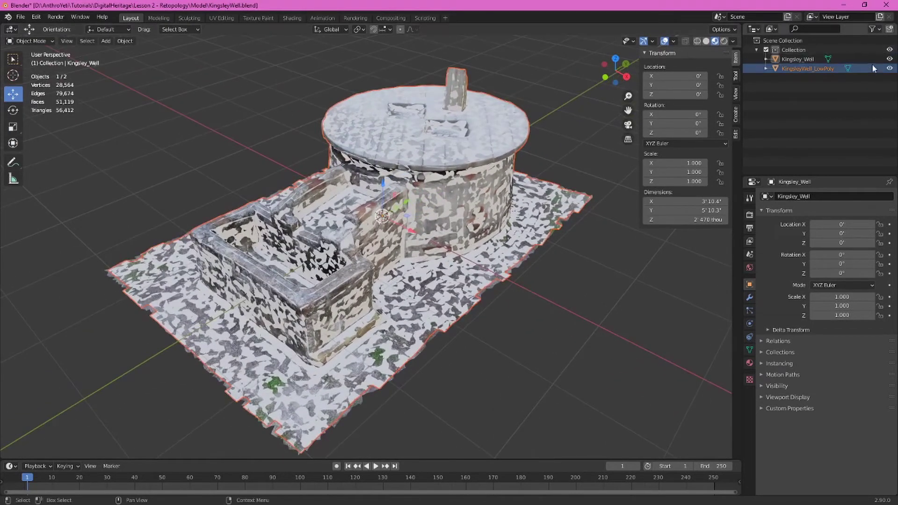
Hide the original Kingsley_Well object and select the low-poly well
click(890, 61)
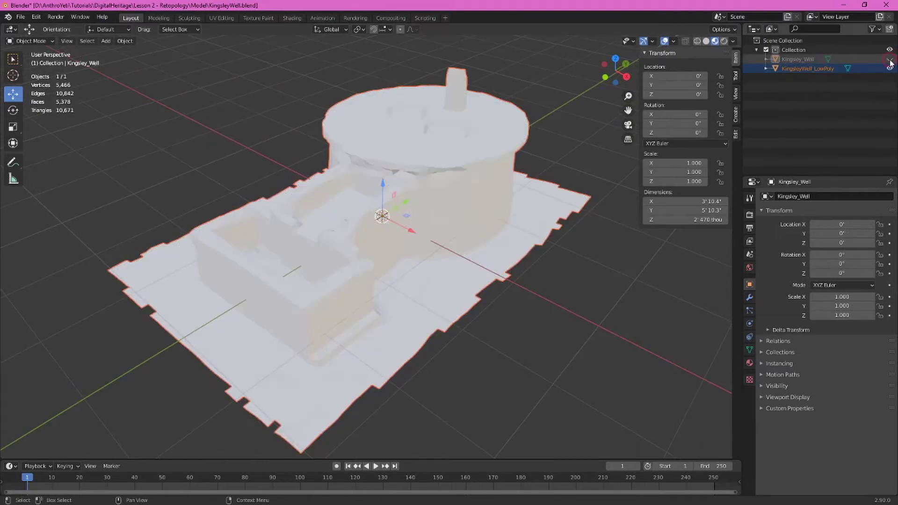
mouse_move(412, 168)
middle_down()
mouse_move(465, 179)
mouse_move(476, 194)
mouse_move(405, 192)
mouse_move(411, 185)
middle_up()
click(439, 144)
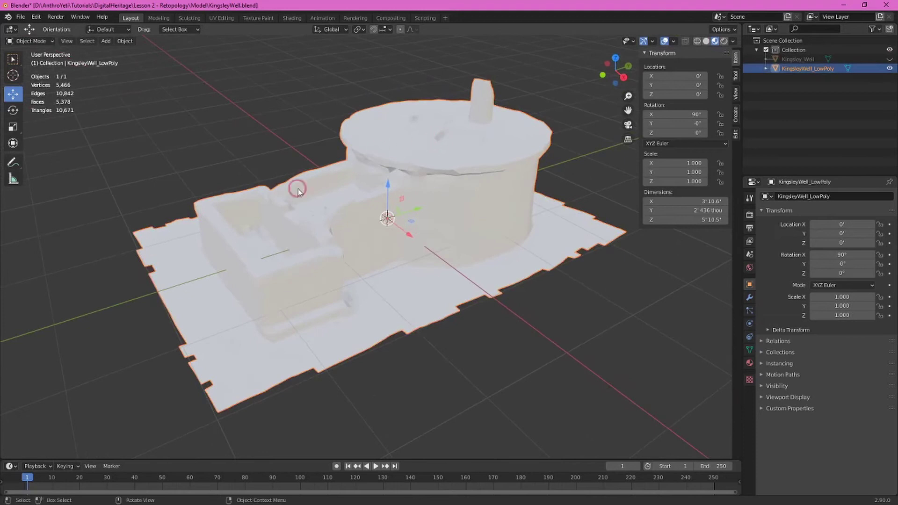
scroll(300, 188, up, 5)
right_click(413, 97)
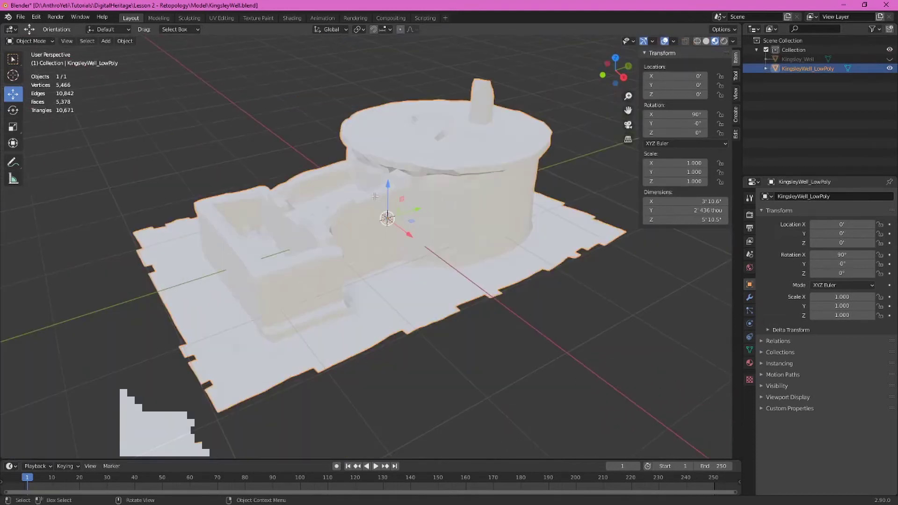
Enter Edit Mode on the low-poly well, examine its quad topology and clear the seams from all edges
key(Tab)
middle_drag(375, 197, 336, 210)
scroll(358, 186, up, 2)
scroll(358, 186, down, 2)
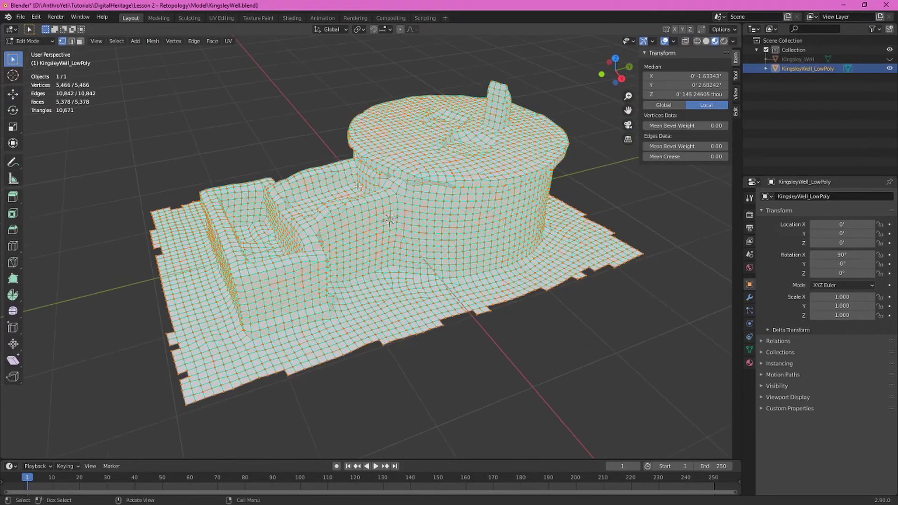
middle_drag(358, 186, 409, 194)
scroll(398, 178, up, 3)
scroll(399, 178, down, 2)
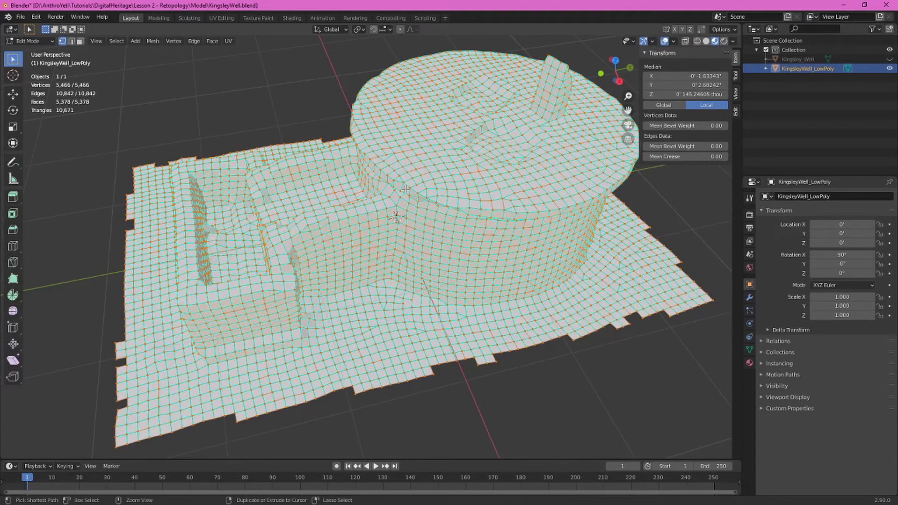
key(ctrl+e)
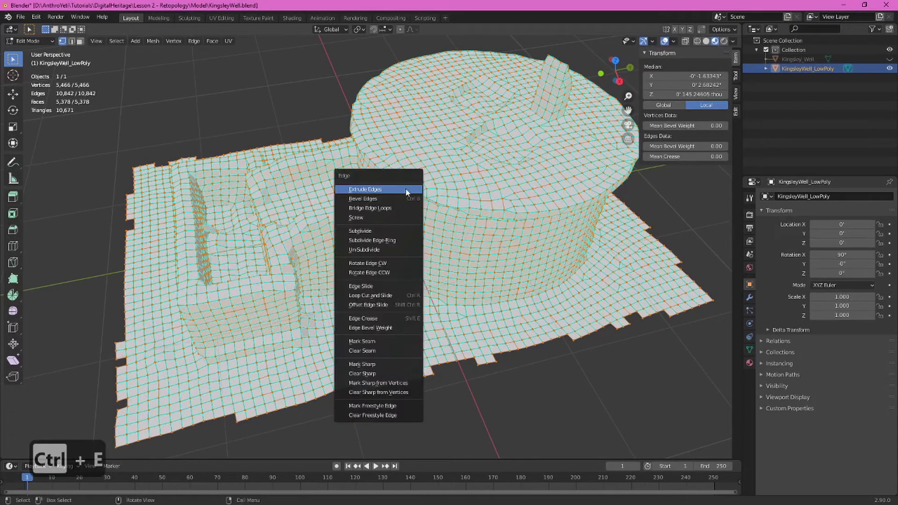
click(393, 347)
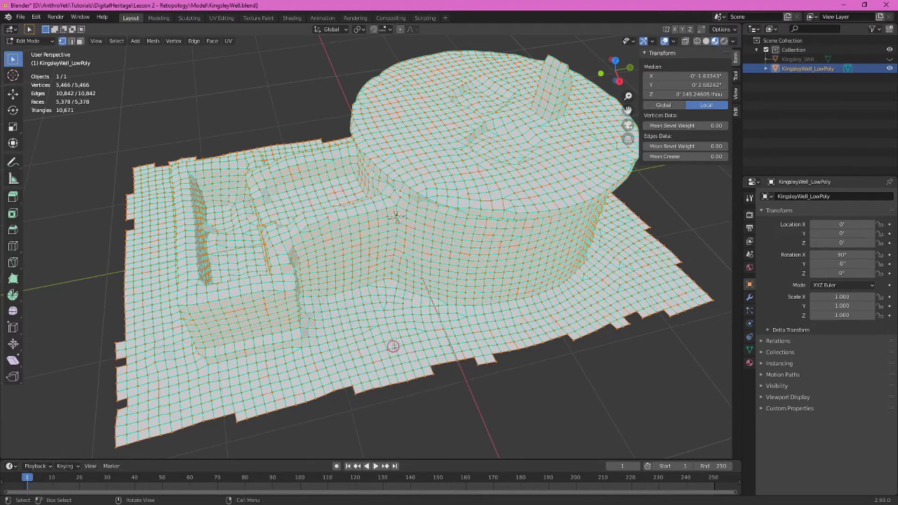
Clear the sharp marks from all edges of the low-poly mesh and return to Object Mode
key(ctrl+e)
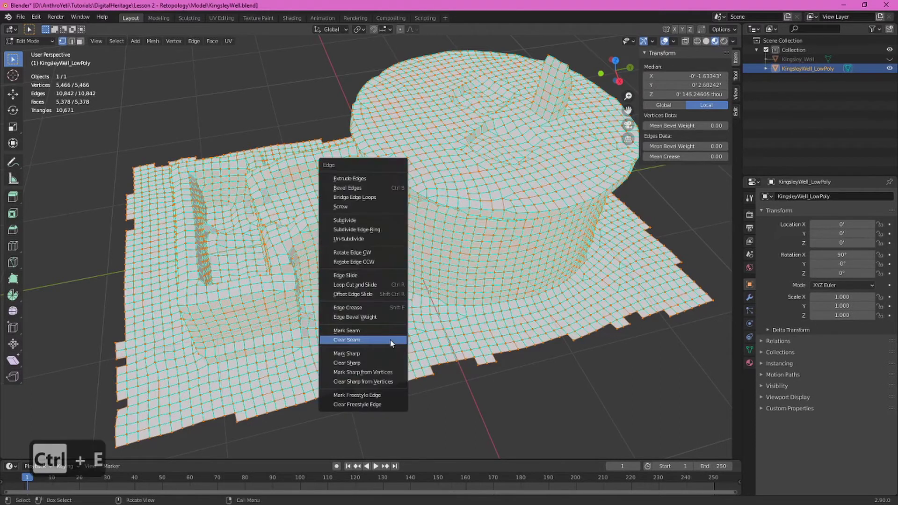
click(384, 362)
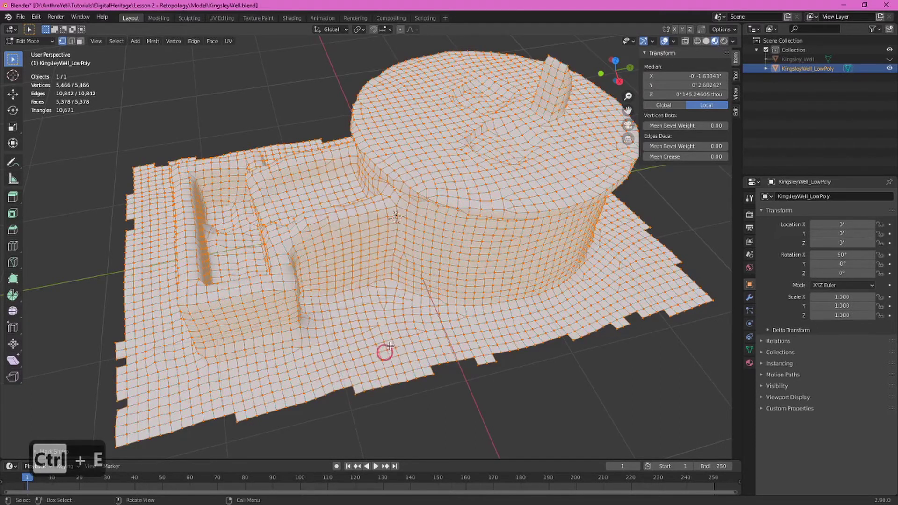
middle_drag(401, 341, 426, 283)
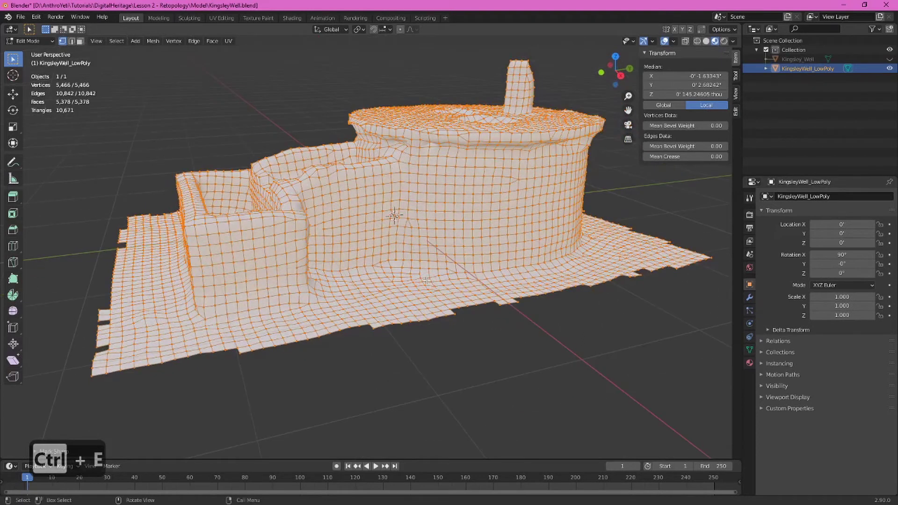
key(Tab)
Apply flat shading to the low-poly well and inspect its surface
right_click(436, 207)
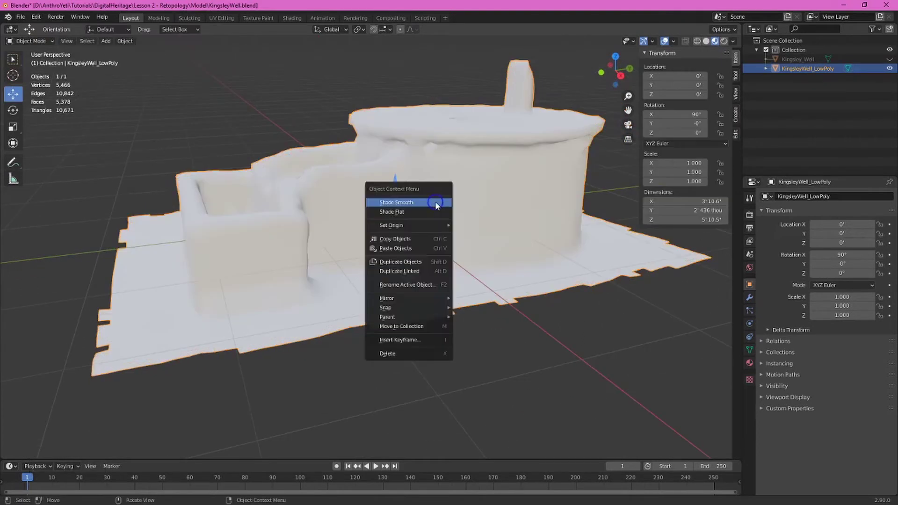
click(431, 202)
middle_drag(424, 212, 368, 251)
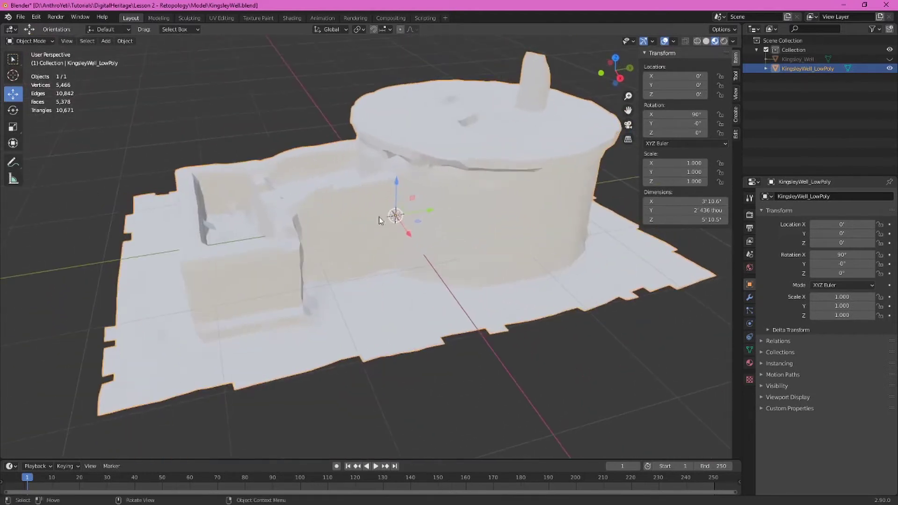
scroll(422, 139, up, 3)
middle_drag(422, 142, 340, 171)
Display the low-poly well as a wireframe, then change the viewport to solid shading
key(z)
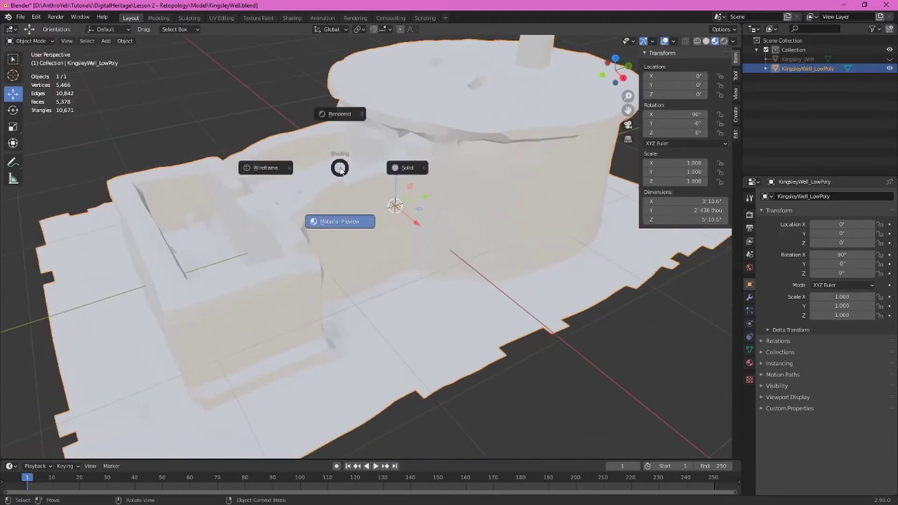
click(275, 171)
key(z)
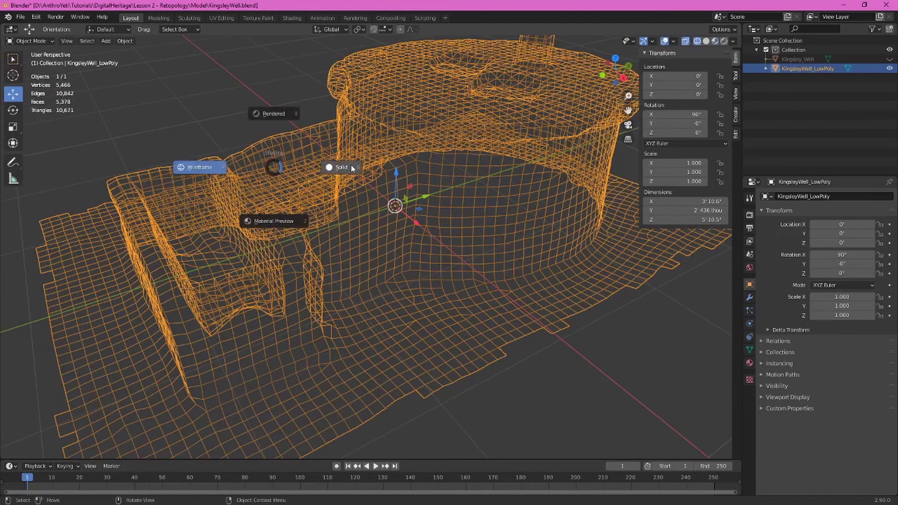
click(303, 182)
middle_drag(303, 182, 335, 179)
Apply smooth shading to the low-poly well and view the whole model
right_click(347, 158)
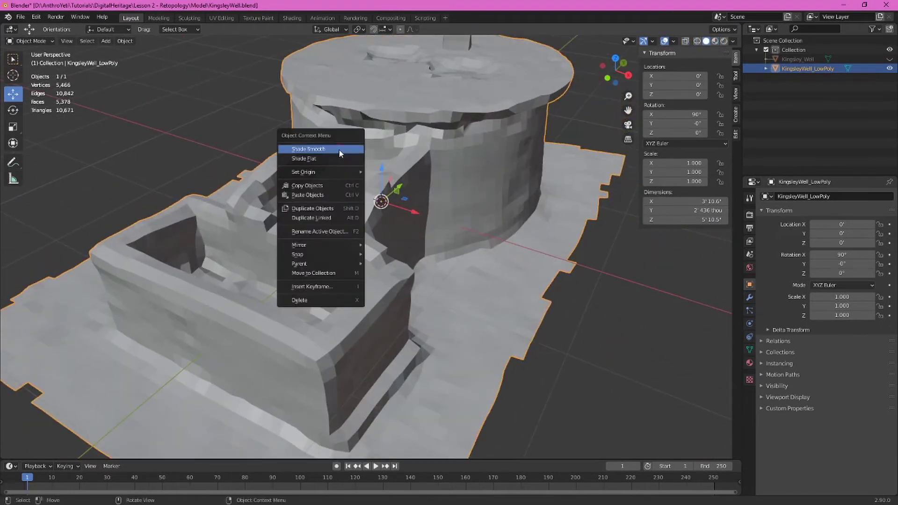
click(338, 150)
scroll(476, 217, down, 3)
middle_drag(455, 198, 347, 223)
scroll(442, 204, down, 4)
Enter Edit Mode on the low-poly well, examine its ragged ground border, enable face selection and show the mesh from the top
key(Tab)
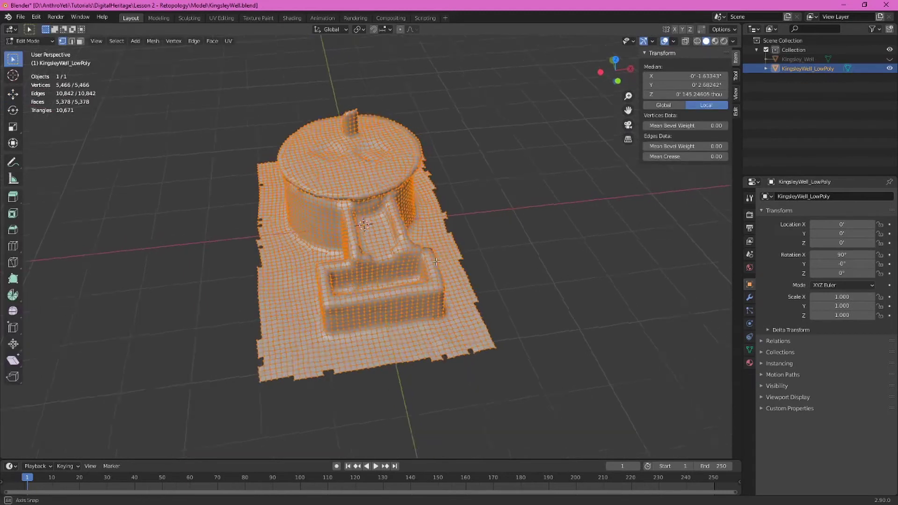
middle_drag(429, 267, 364, 198)
scroll(424, 286, up, 4)
scroll(393, 288, up, 3)
middle_drag(393, 288, 375, 290)
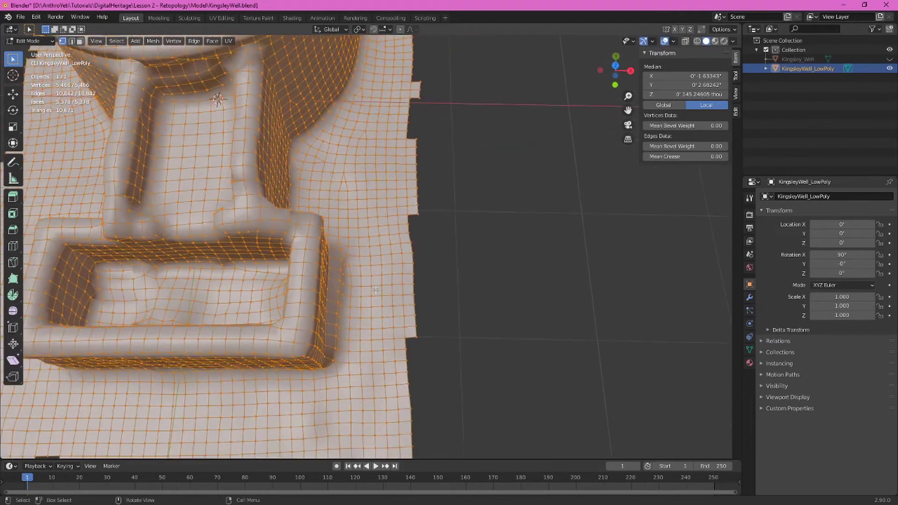
scroll(367, 278, down, 5)
key(3)
middle_drag(374, 261, 275, 118)
key(KP_7)
key(KP_7)
Delete the protruding face strips along the upper part of the ground's left border
drag(188, 120, 211, 198)
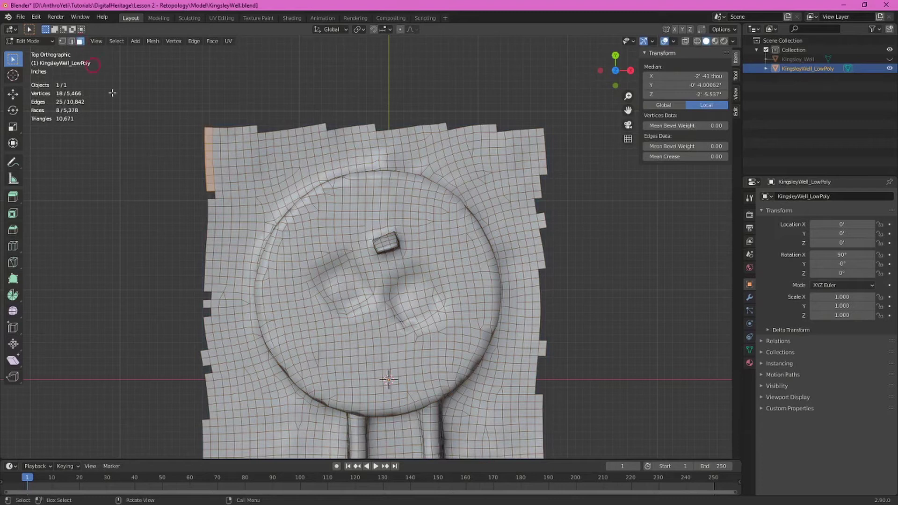
scroll(179, 151, up, 2)
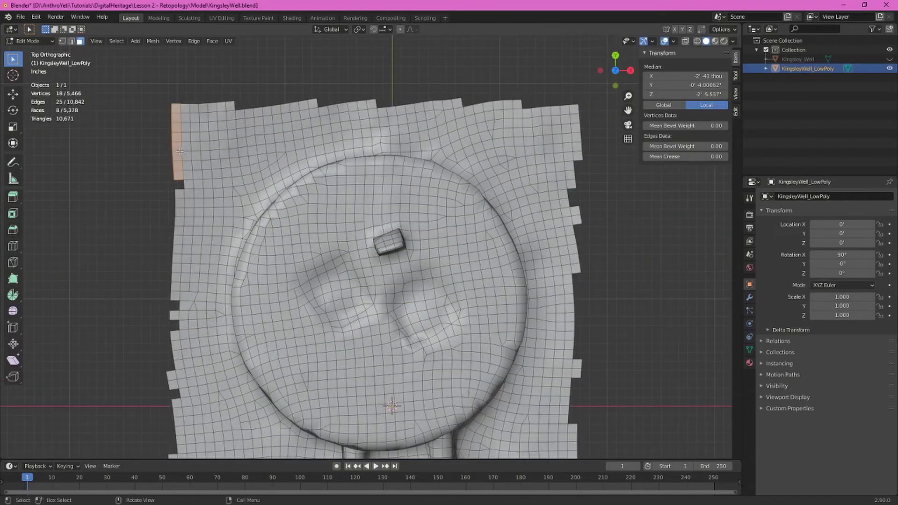
key(x)
click(180, 176)
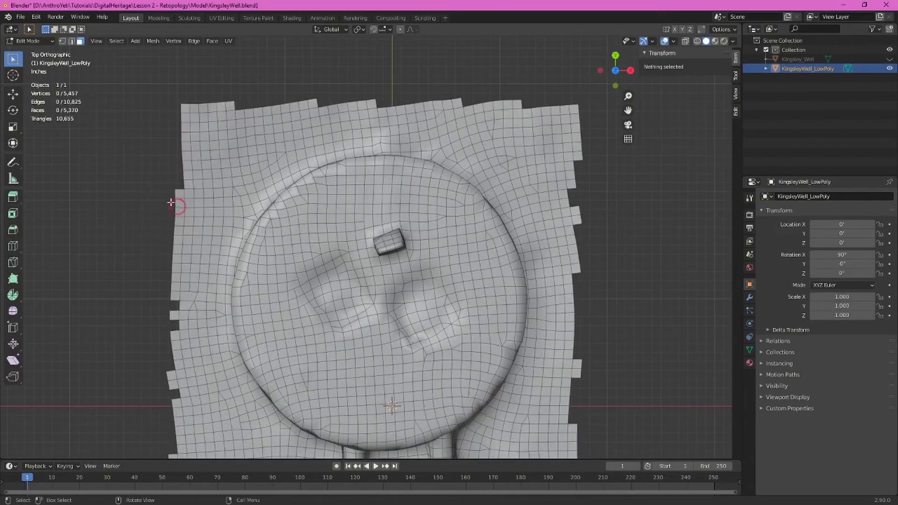
drag(157, 191, 176, 302)
key(x)
click(177, 299)
Delete the protruding faces further down the ground's left border, beside the well cylinder and channel
shift+middle_drag(185, 294, 231, 151)
drag(202, 133, 223, 232)
key(x)
click(196, 230)
scroll(202, 292, down, 1)
shift+middle_drag(202, 293, 190, 176)
drag(190, 150, 235, 391)
key(x)
click(233, 391)
Delete the protruding strip of faces at the lower end of the left border, beside the trough
drag(220, 291, 242, 395)
click(236, 304)
scroll(231, 298, up, 1)
shift+middle_drag(231, 298, 249, 253)
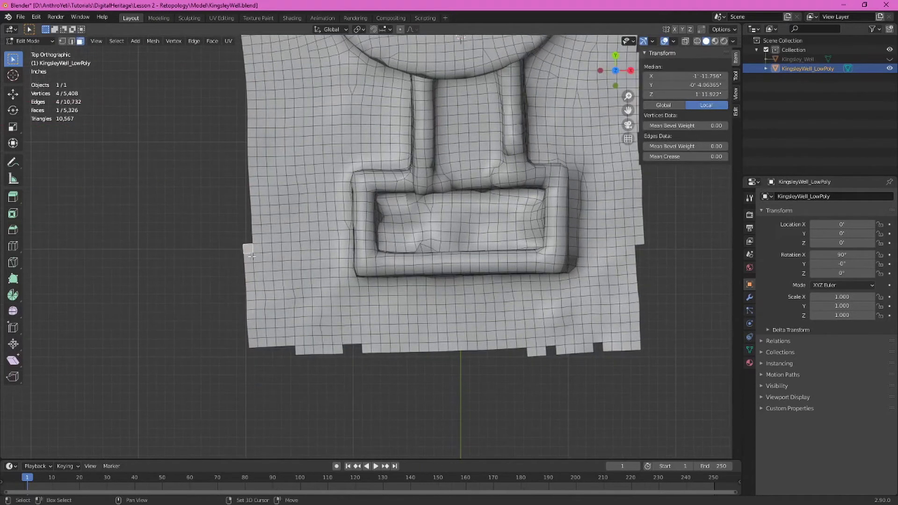
ctrl+click(252, 344)
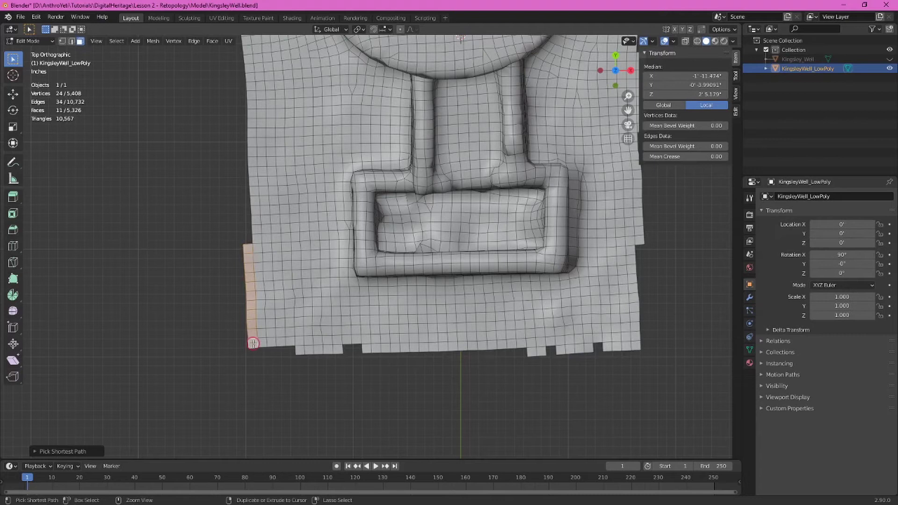
key(x)
click(184, 190)
Fill the two stepped notches midway along the ground's left border with triangular faces built from their adjacent edges
key(Home)
shift+middle_drag(241, 160, 249, 279)
scroll(239, 243, up, 3)
shift+middle_drag(227, 214, 245, 261)
scroll(245, 238, down, 1)
scroll(247, 248, down, 5)
scroll(281, 290, up, 3)
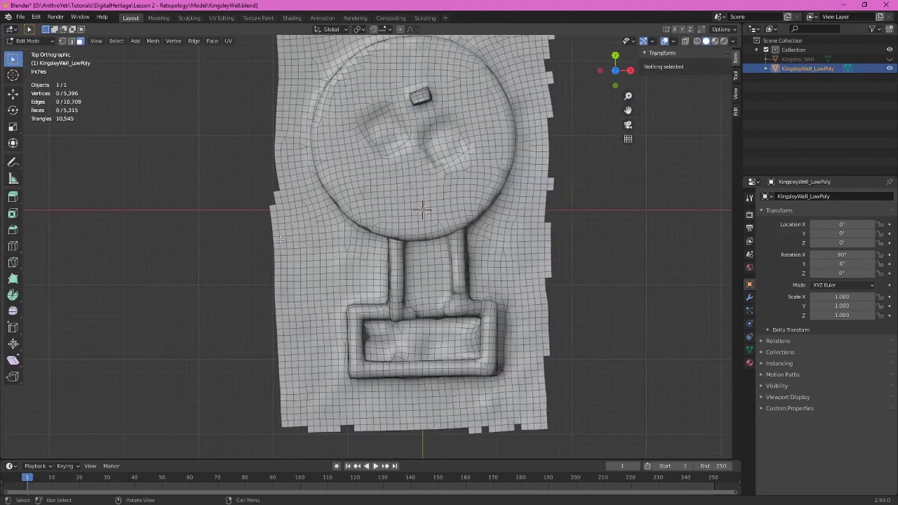
scroll(280, 226, up, 4)
shift+middle_drag(211, 149, 301, 314)
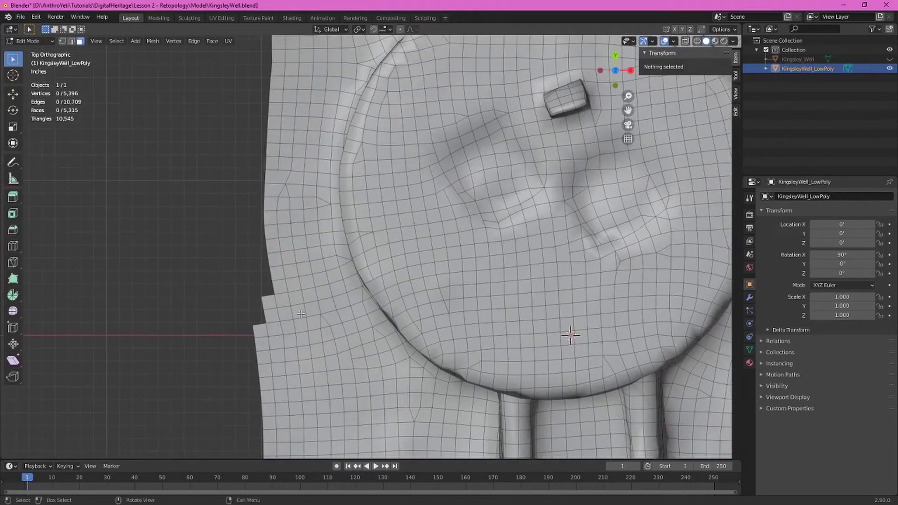
key(2)
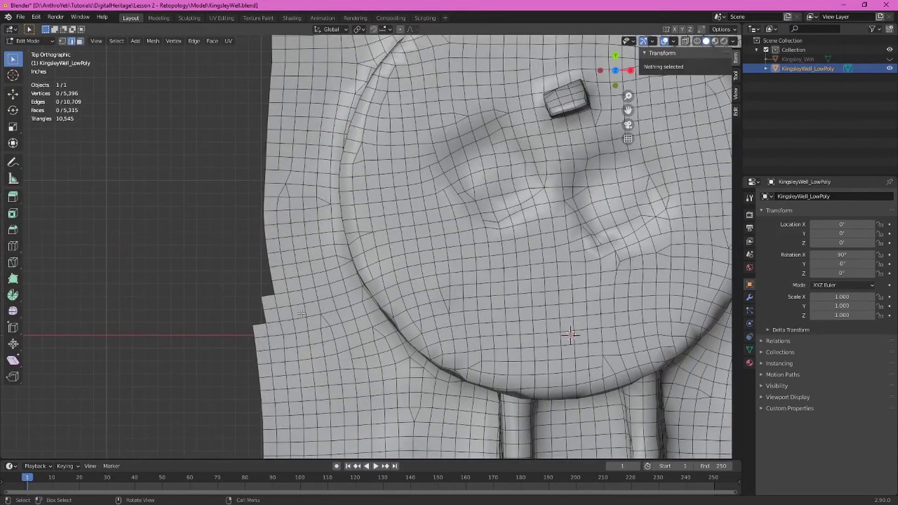
click(268, 296)
shift+click(274, 287)
scroll(285, 288, up, 4)
shift+middle_drag(277, 290, 354, 251)
key(f)
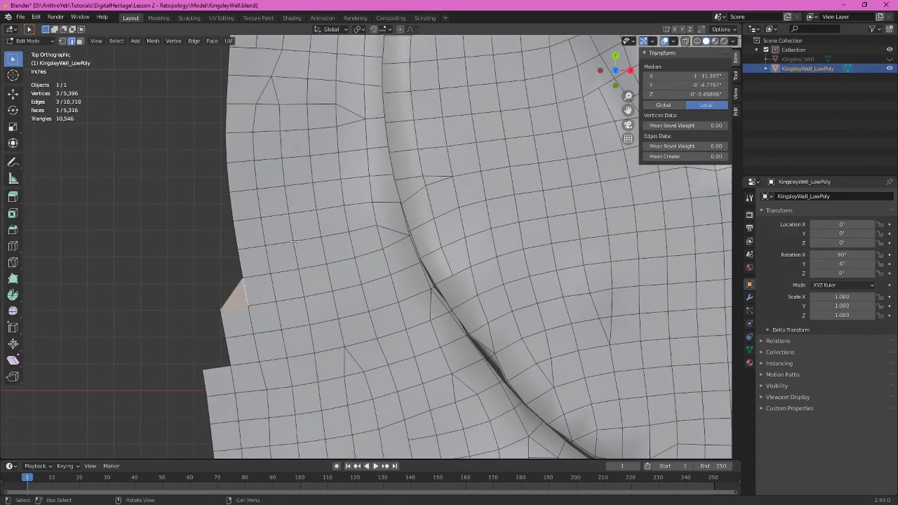
shift+middle_drag(295, 242, 368, 150)
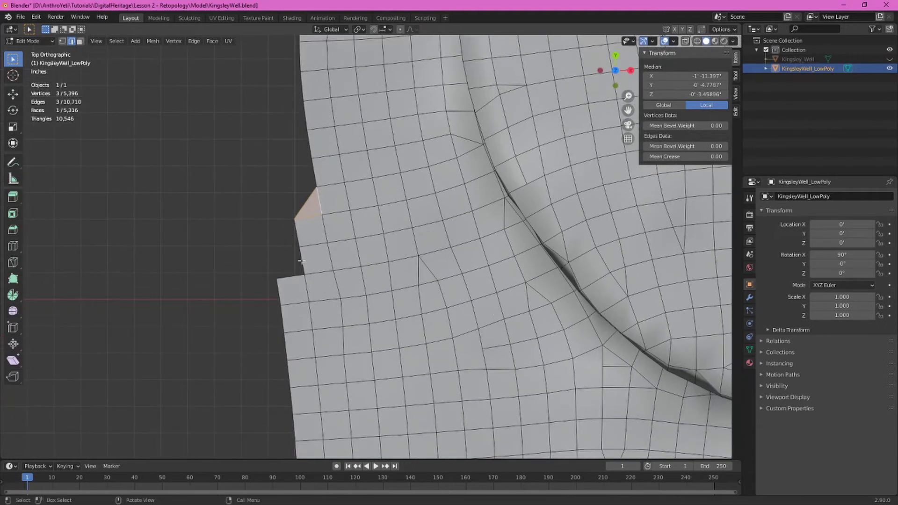
key(f)
Delete the rows of protruding faces along the ground's front border below the trough
scroll(295, 275, down, 8)
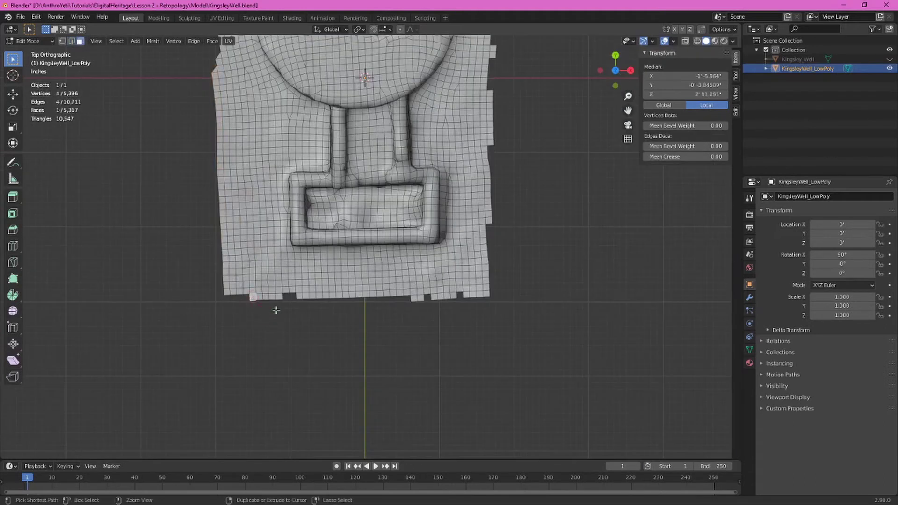
ctrl+click(288, 297)
key(x)
click(288, 295)
drag(405, 294, 506, 312)
key(x)
click(506, 311)
Delete the protruding faces along the lower part of the ground's right border
shift+middle_drag(487, 281, 426, 398)
click(426, 397)
shift+middle_drag(430, 210, 424, 326)
ctrl+click(415, 164)
ctrl+click(424, 214)
key(x)
click(526, 196)
Delete the remaining protruding faces up the ground's right border beside the well cylinder
drag(433, 161, 427, 180)
key(x)
click(413, 141)
key(x)
click(434, 186)
drag(425, 140, 431, 180)
key(x)
click(431, 180)
drag(420, 173, 433, 239)
key(x)
click(433, 241)
Fill the first two stepped notches from the left on the ground's back border with triangular faces, using edge selection
scroll(434, 234, down, 2)
shift+middle_drag(416, 172, 440, 217)
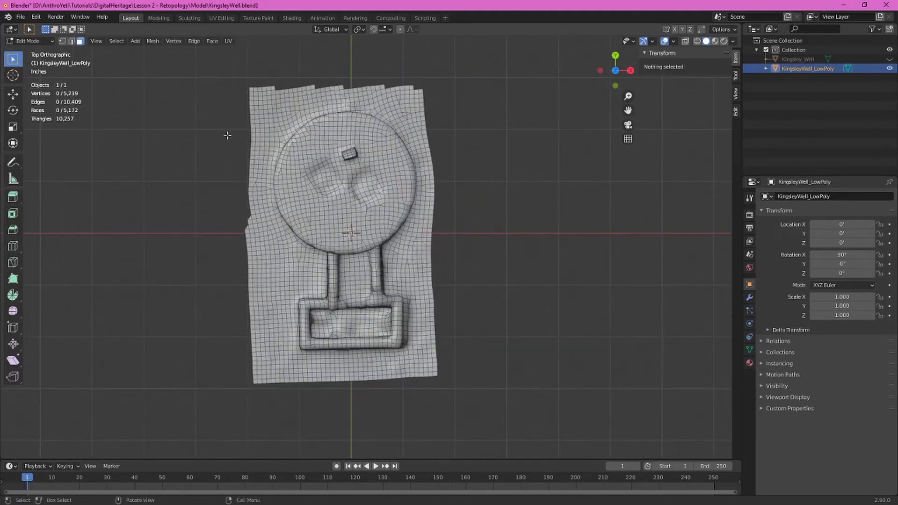
shift+middle_drag(225, 107, 231, 215)
scroll(275, 157, up, 4)
shift+middle_drag(224, 162, 301, 173)
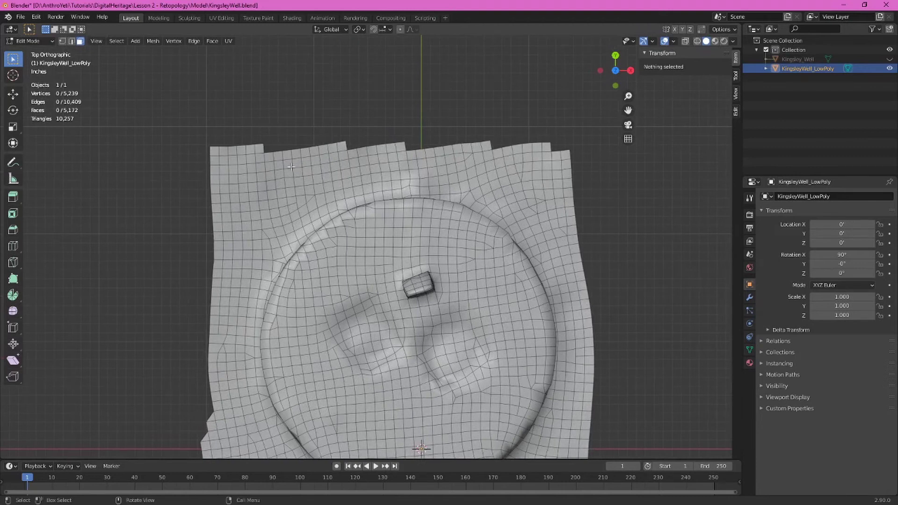
scroll(243, 156, up, 2)
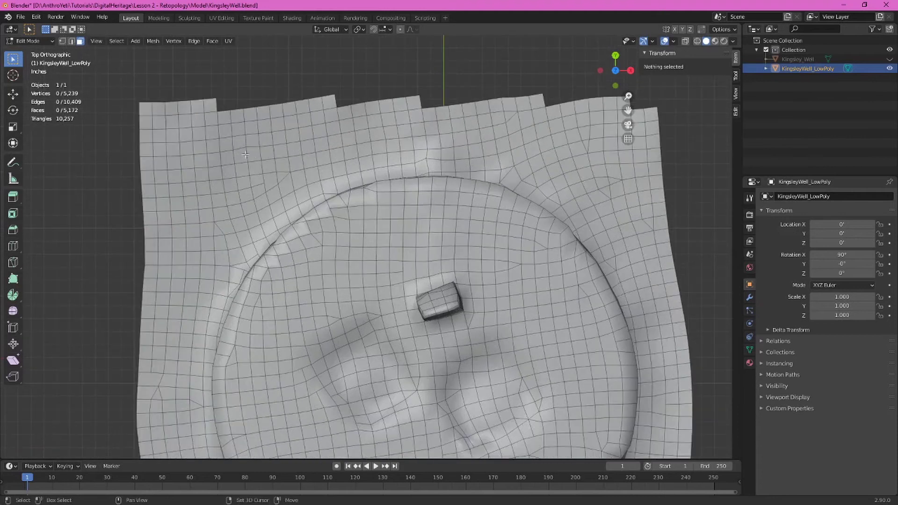
shift+middle_drag(243, 156, 287, 213)
key(2)
click(246, 173)
shift+click(252, 181)
key(f)
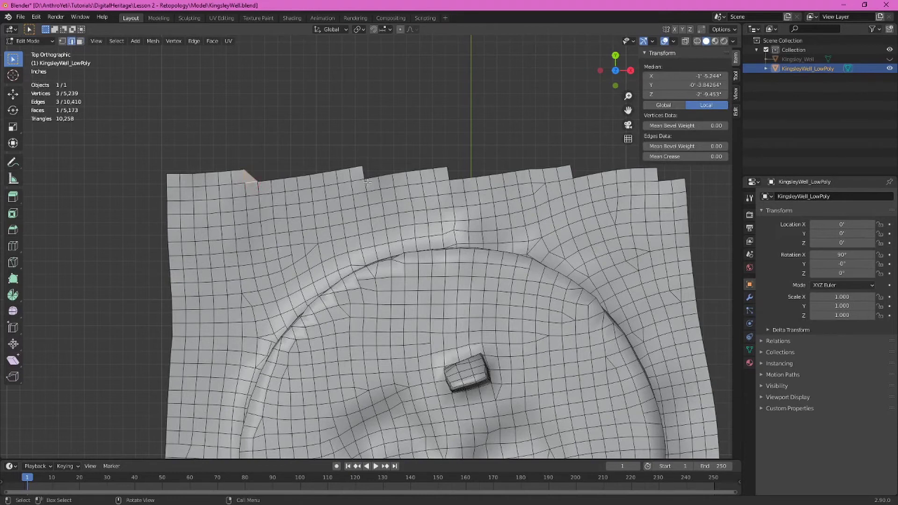
key(f)
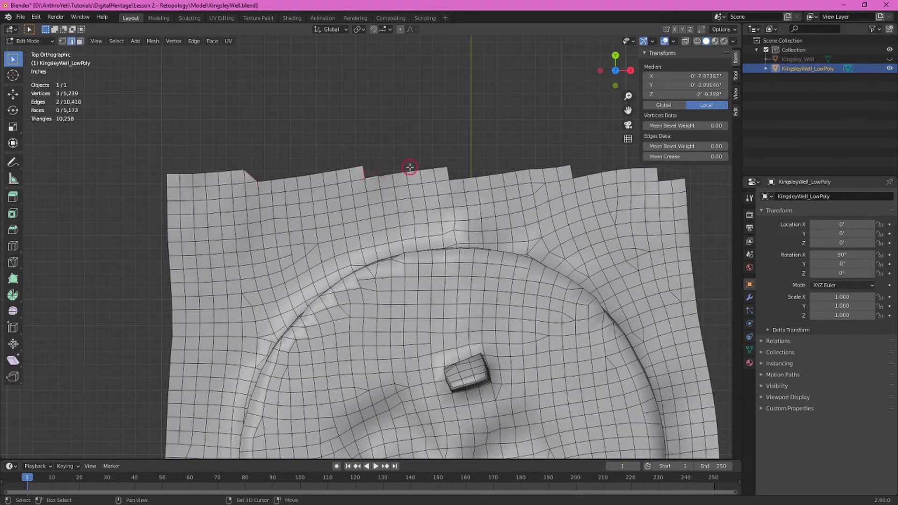
Fill the next two notches on the ground's back border with triangular faces
click(456, 179)
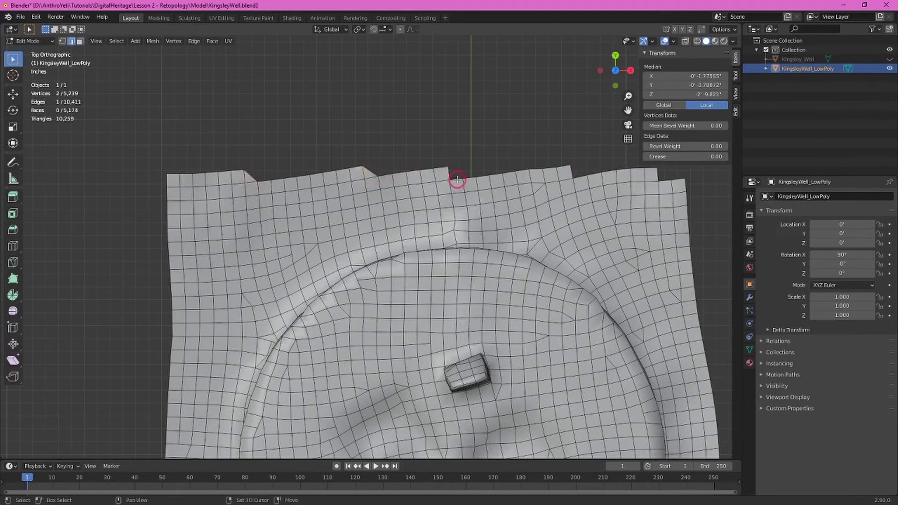
shift+click(448, 173)
key(f)
click(572, 172)
shift+click(580, 177)
key(f)
Trim the protruding corner at the right end of the back border and fill the remaining notches there
shift+middle_drag(580, 177, 380, 120)
key(f)
key(x)
click(472, 130)
key(f)
Enable vertex selection and select the shortest path of vertices along the trough's front base
key(Home)
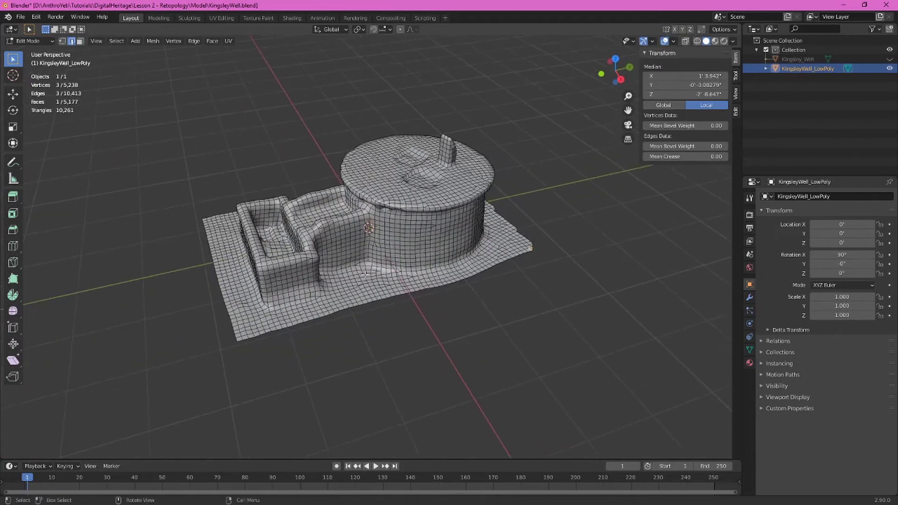
scroll(361, 283, up, 5)
shift+middle_drag(361, 283, 367, 248)
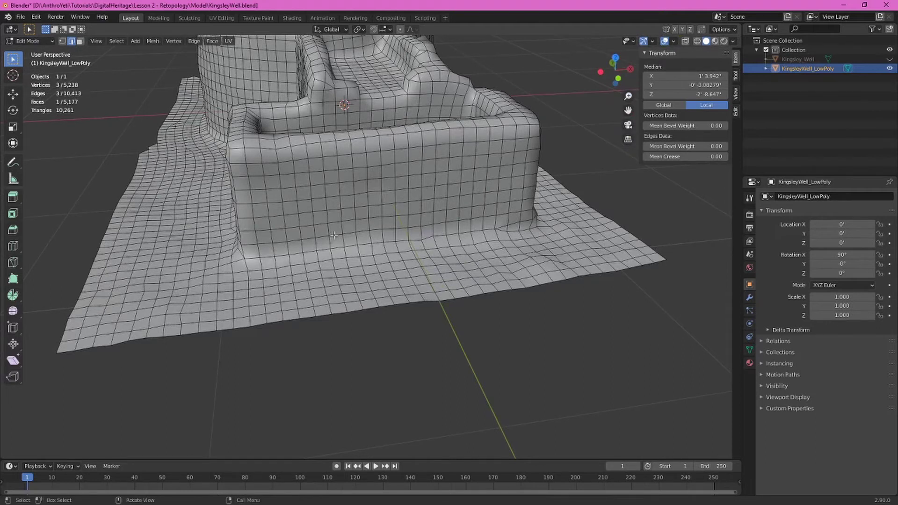
key(1)
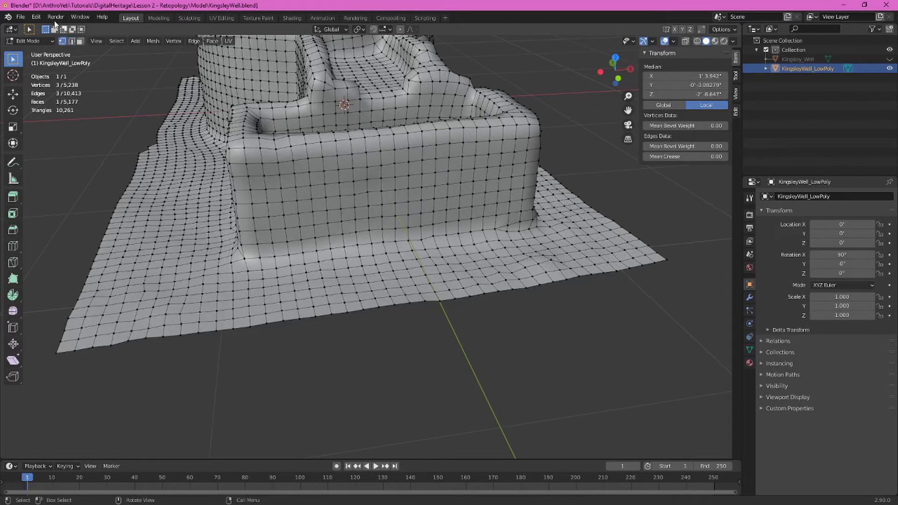
click(253, 262)
middle_drag(431, 265, 385, 288)
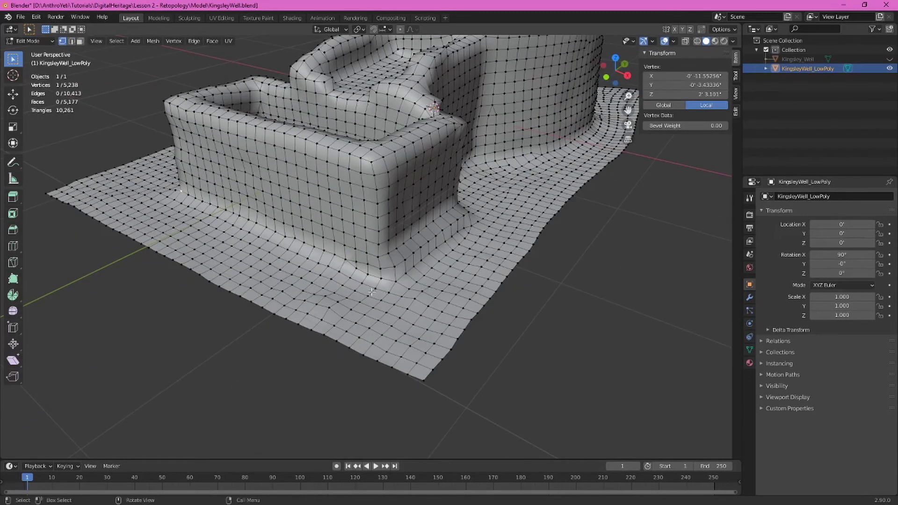
ctrl+click(394, 283)
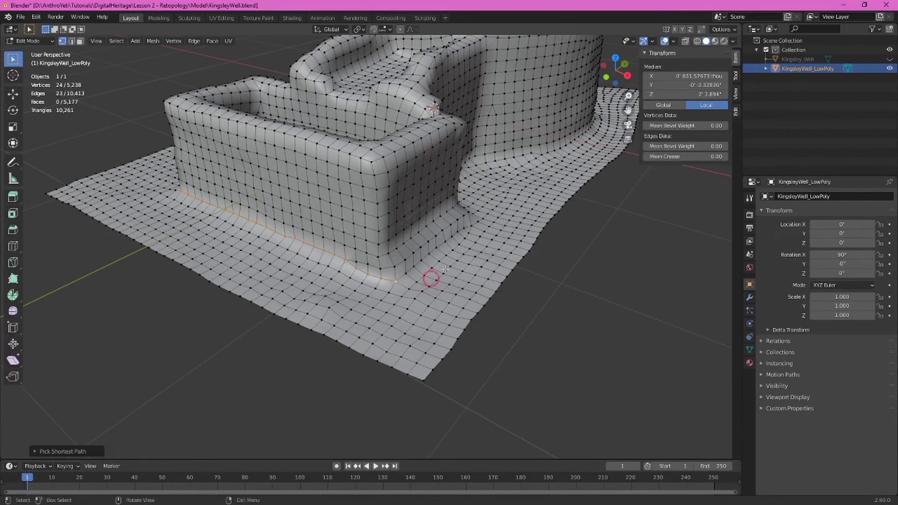
Extend the path selection around the trough's side and along the channel base to the start of the well cylinder
middle_drag(441, 270, 350, 253)
ctrl+click(338, 257)
ctrl+click(336, 192)
ctrl+click(455, 231)
ctrl+click(456, 232)
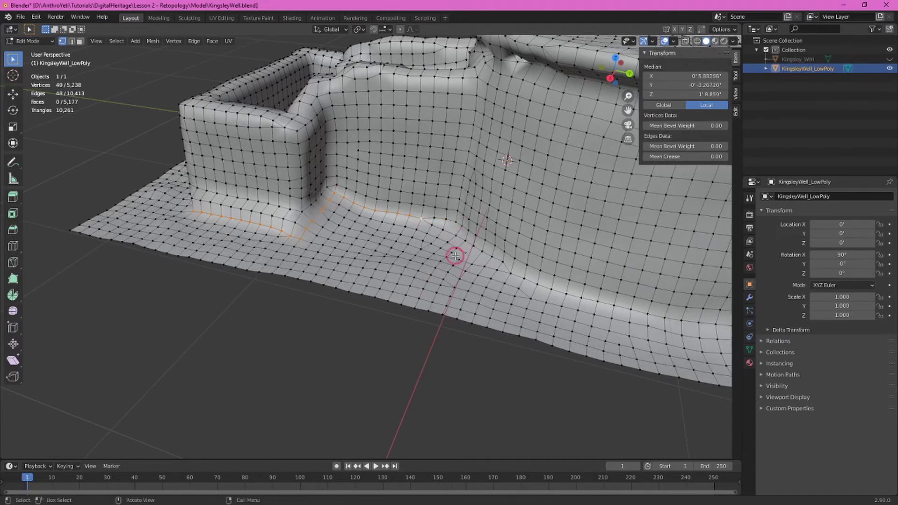
shift+middle_drag(538, 315, 472, 285)
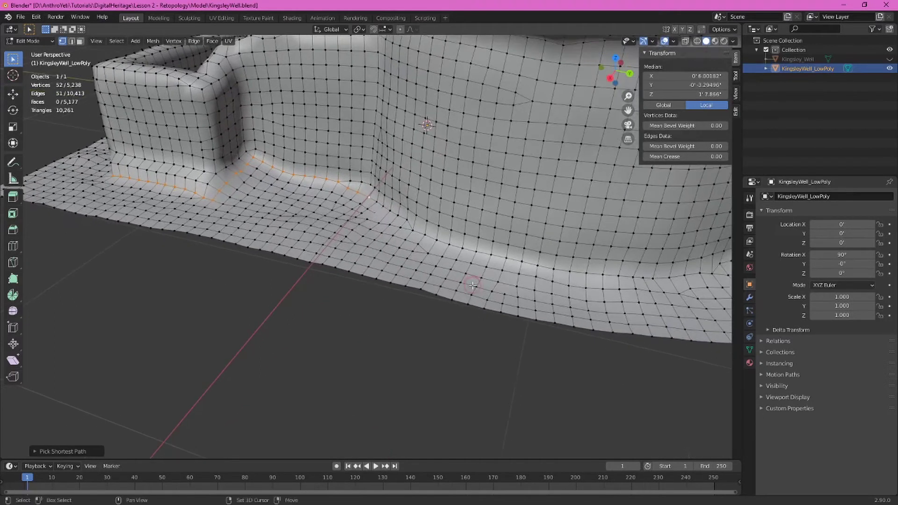
ctrl+click(412, 229)
Extend the path selection around the base of the well cylinder where it meets the ground
middle_drag(477, 267, 489, 260)
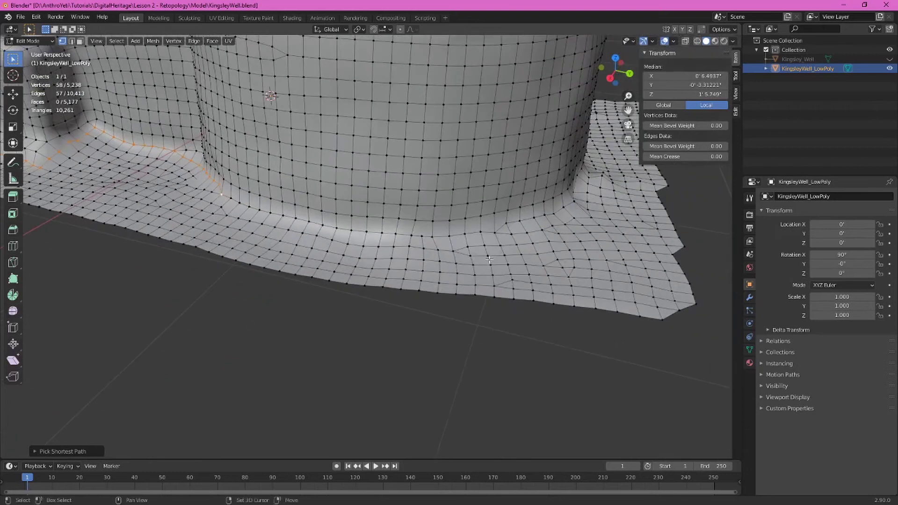
ctrl+click(498, 233)
middle_drag(557, 244, 461, 240)
ctrl+click(450, 235)
middle_drag(540, 242, 409, 221)
ctrl+click(448, 228)
Complete the base selection along the rest of the cylinder, the channel's other side and back to the trough's front corner
ctrl+click(464, 192)
ctrl+click(388, 201)
ctrl+click(427, 139)
ctrl+click(450, 193)
ctrl+click(522, 186)
ctrl+click(582, 176)
middle_drag(598, 193, 466, 201)
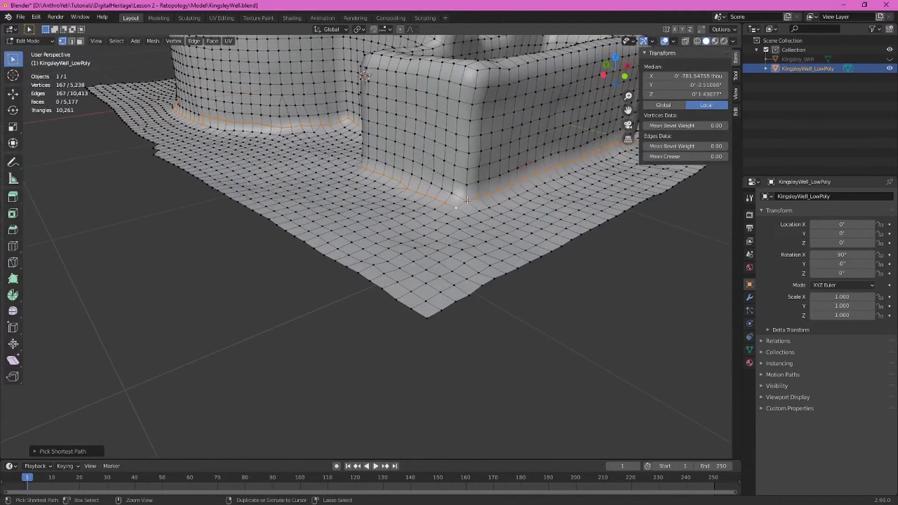
Mark the selected base edges as a seam and clear the selection
scroll(468, 200, down, 4)
middle_drag(330, 184, 463, 168)
middle_drag(395, 207, 490, 230)
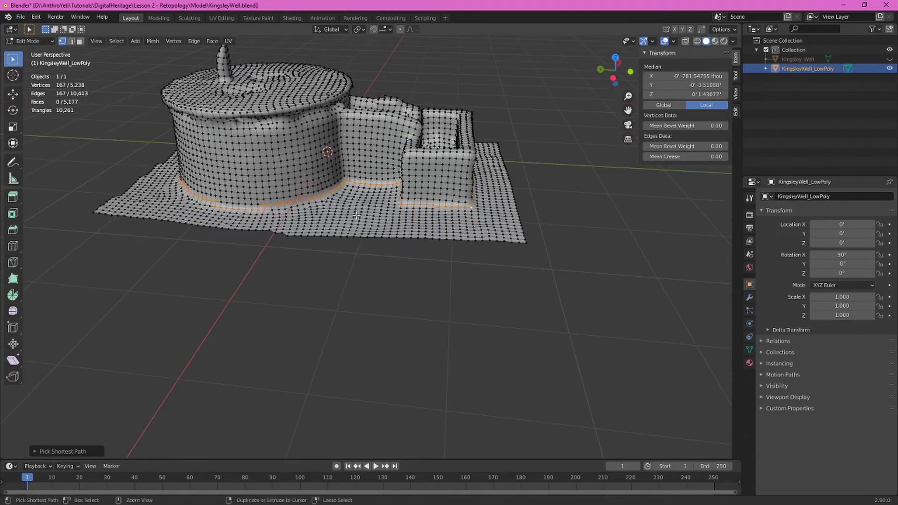
key(ctrl+e)
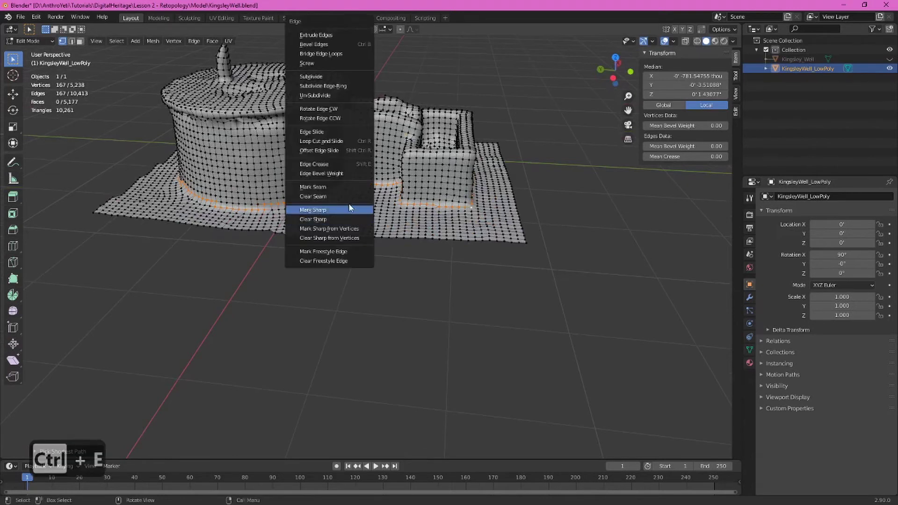
click(342, 187)
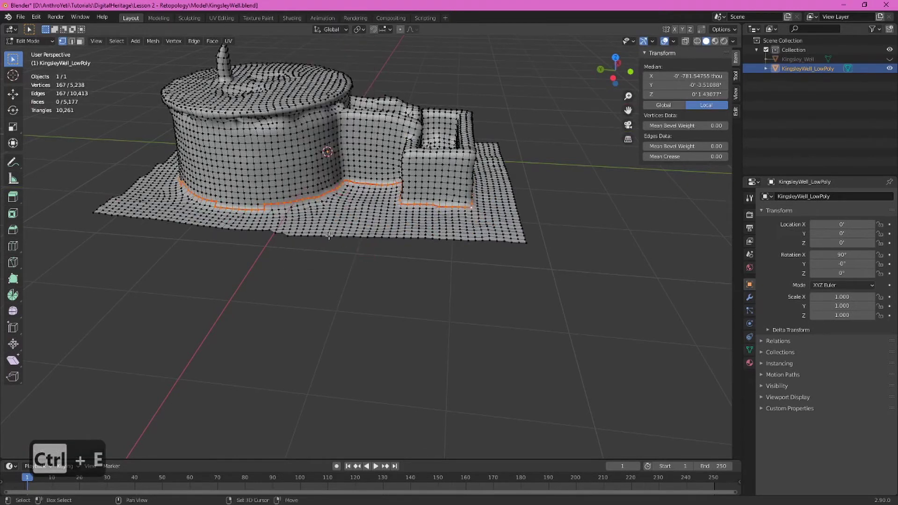
middle_drag(368, 254, 379, 295)
click(375, 337)
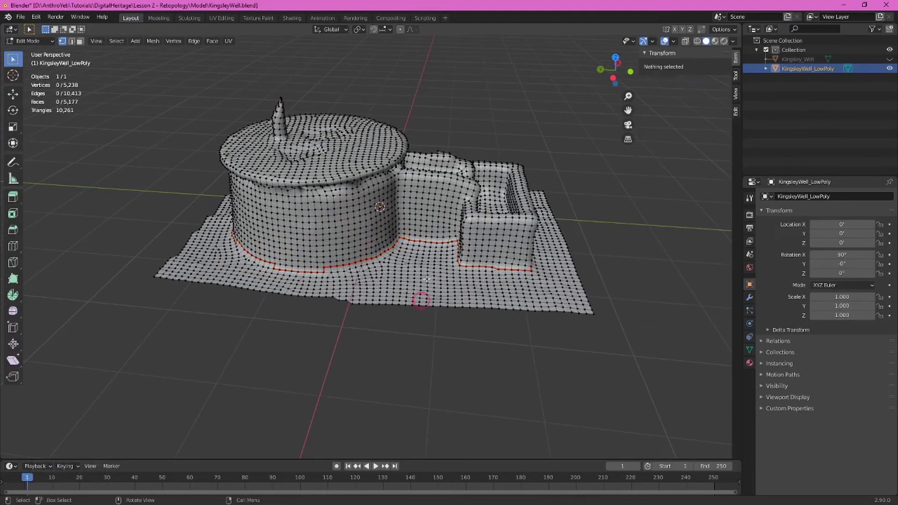
Connect two neighbouring ground vertices just below the stepped base seam behind the well cylinder with a new edge
scroll(424, 241, up, 6)
middle_drag(262, 311, 336, 263)
scroll(336, 260, down, 2)
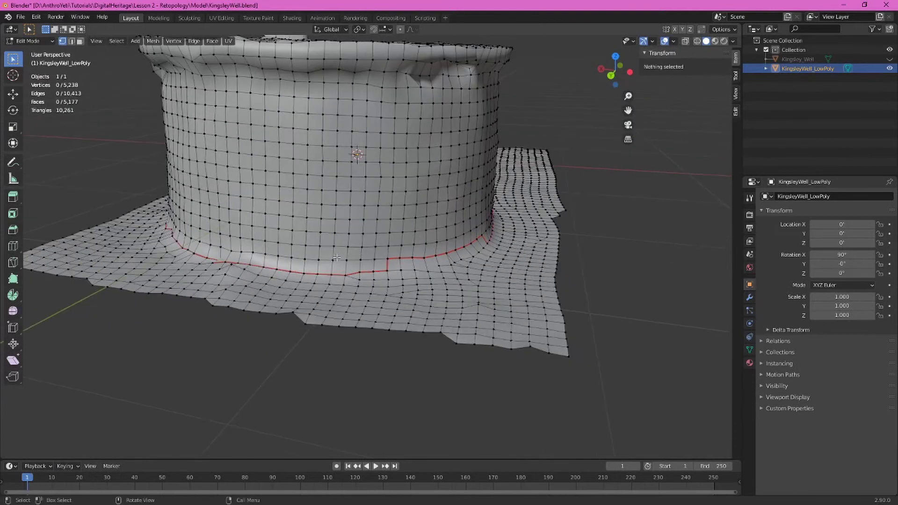
middle_drag(442, 290, 363, 257)
scroll(383, 299, up, 4)
scroll(360, 259, up, 3)
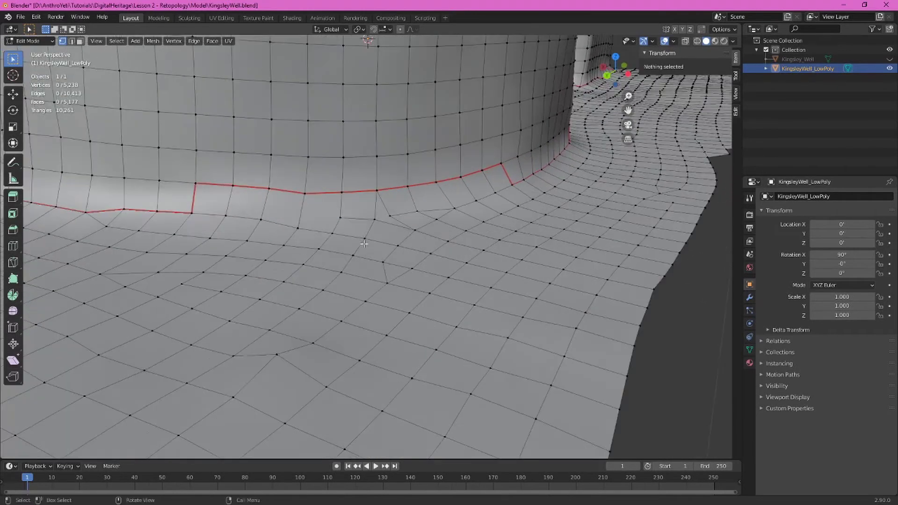
click(345, 274)
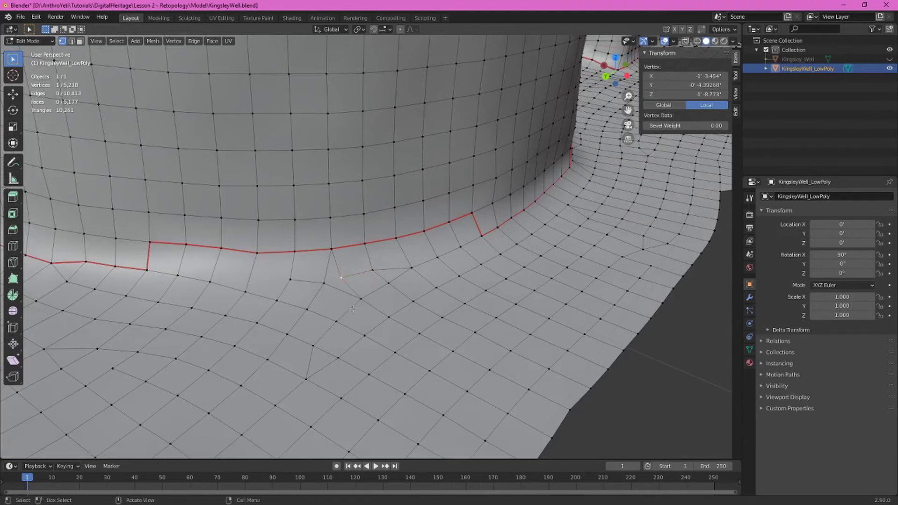
shift+click(325, 284)
key(j)
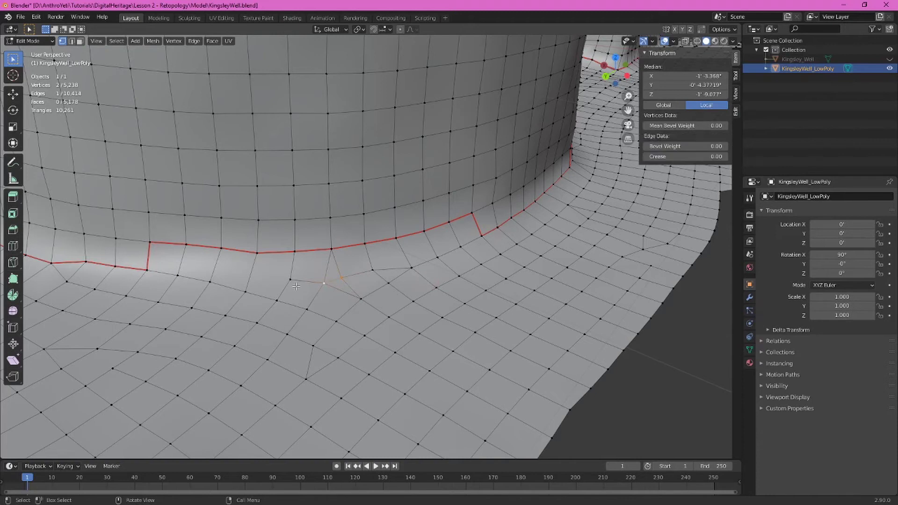
Cut another edge with the Knife across the adjacent face, continuing the ground row below the cylinder's base
key(k)
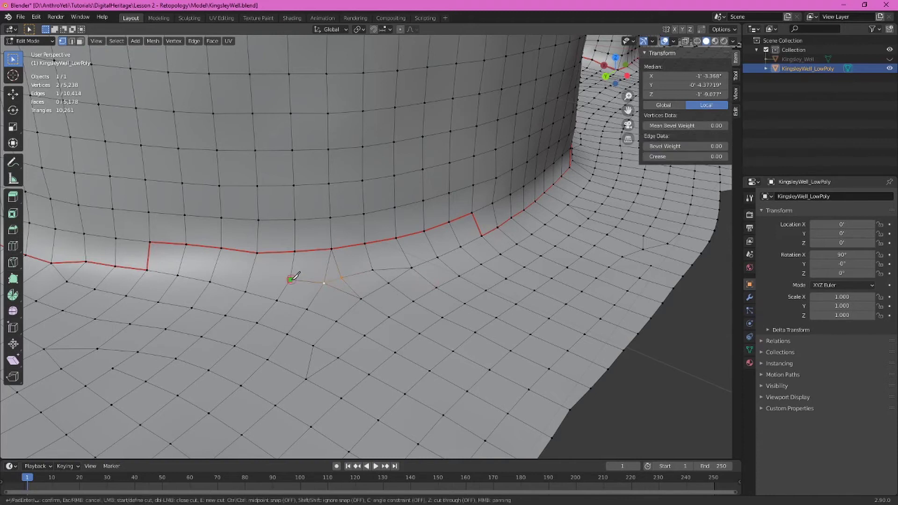
click(289, 280)
click(246, 291)
key(Return)
Select the raised stretch of the base seam behind the cylinder and clear its seam
scroll(299, 315, down, 3)
mouse_move(298, 315)
middle_down()
mouse_move(284, 315)
mouse_move(333, 297)
mouse_move(292, 312)
middle_up()
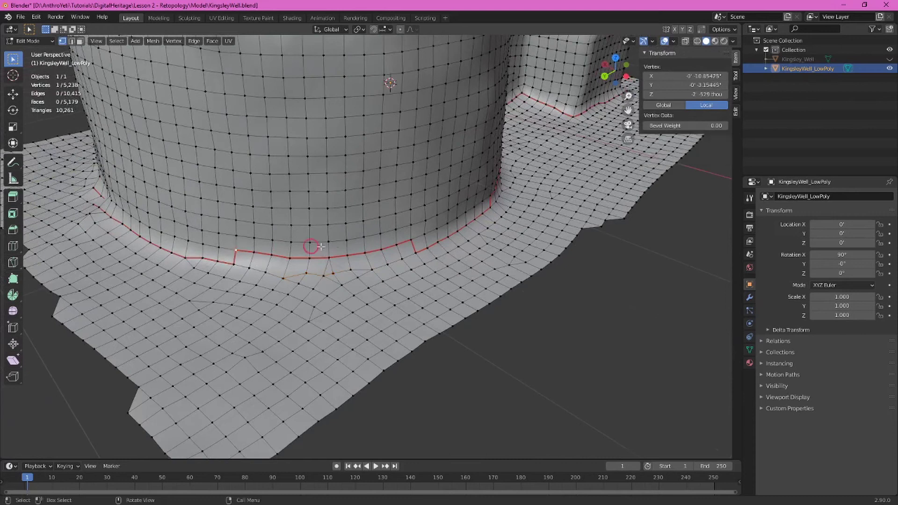
ctrl+click(415, 240)
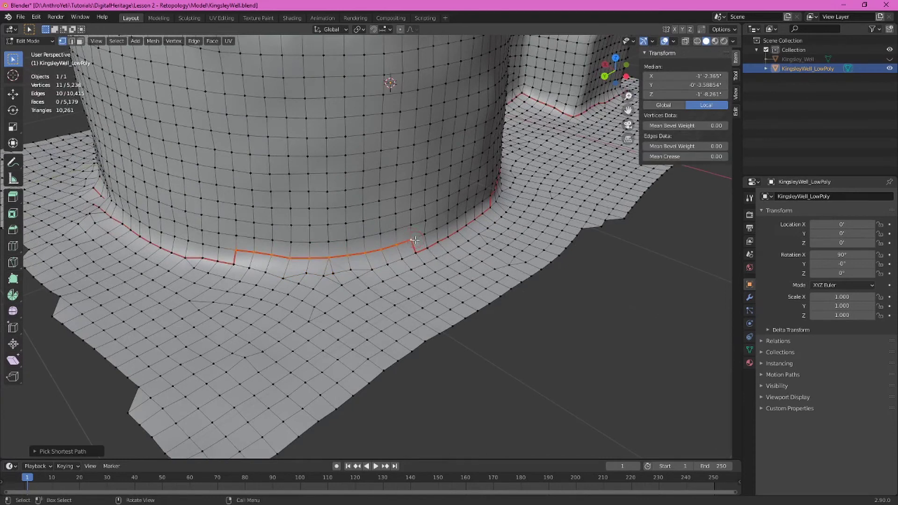
key(ctrl+e)
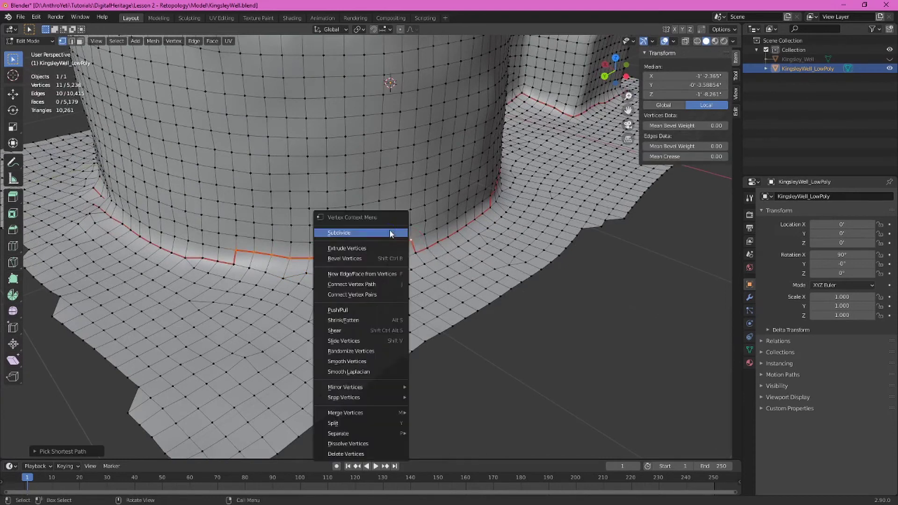
click(372, 355)
Select the path between the two short upright seam edges, including both, and clear its seam
click(236, 256)
key(2)
click(236, 257)
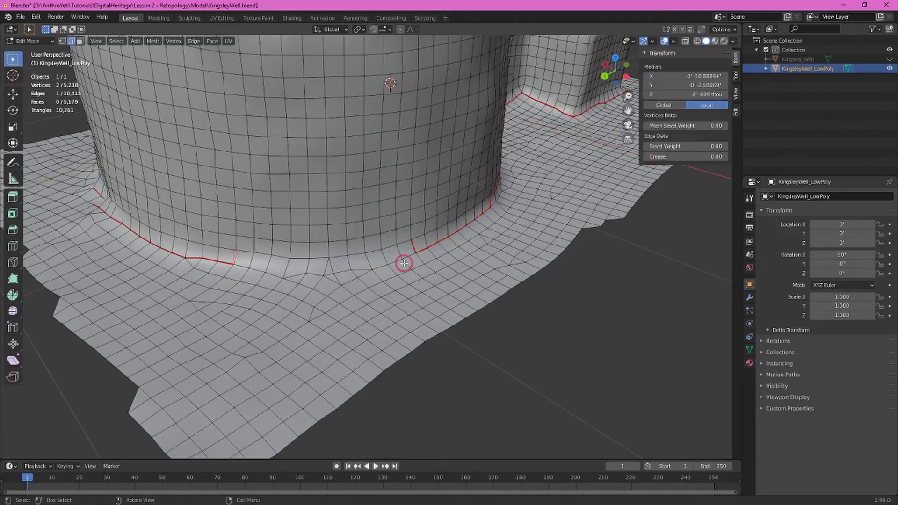
ctrl+click(412, 244)
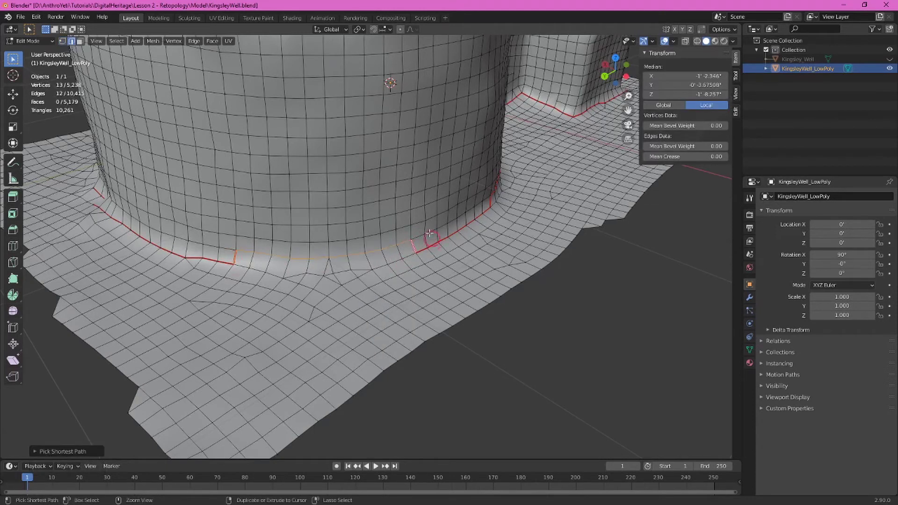
Mark a seam along the lower vertex row to bridge the gap in the cylinder's base seam
key(1)
click(235, 265)
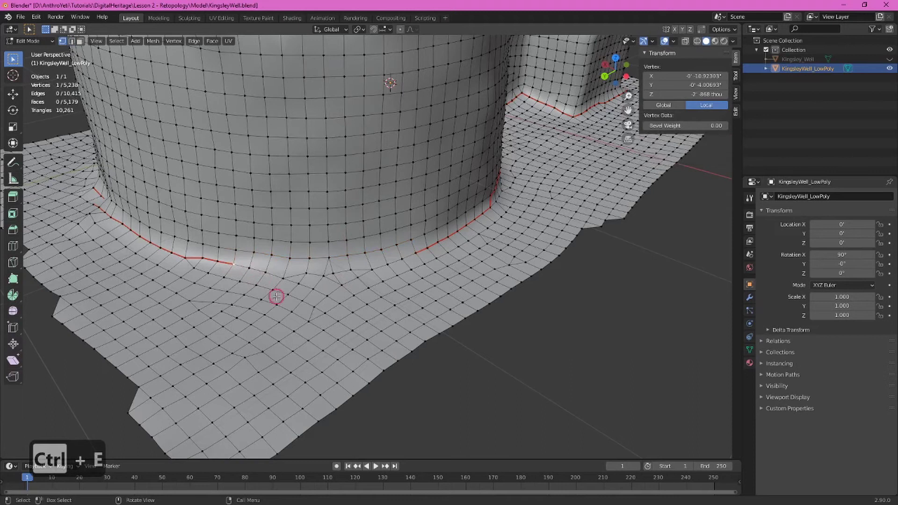
ctrl+click(418, 252)
middle_drag(261, 276, 296, 272)
right_click(352, 271)
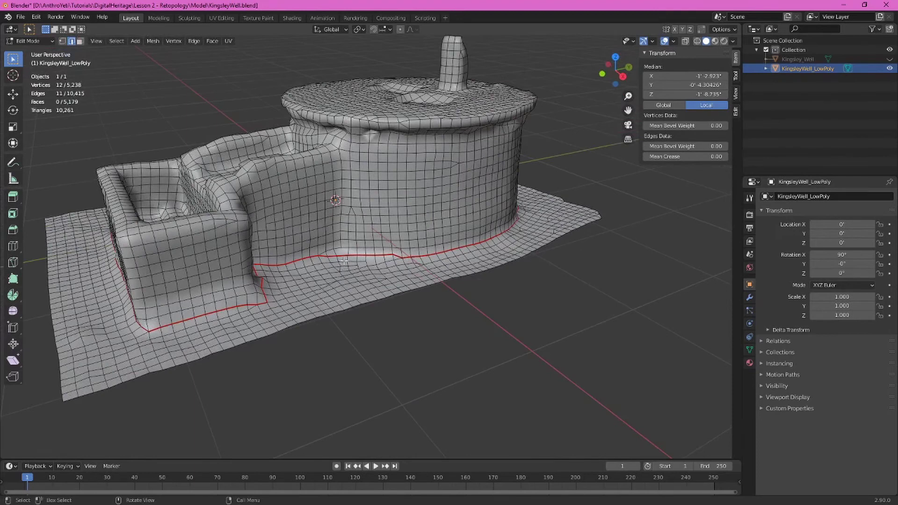
Examine the base seam around the trough, the channel and the well cylinder
middle_drag(349, 241, 412, 237)
scroll(408, 214, up, 1)
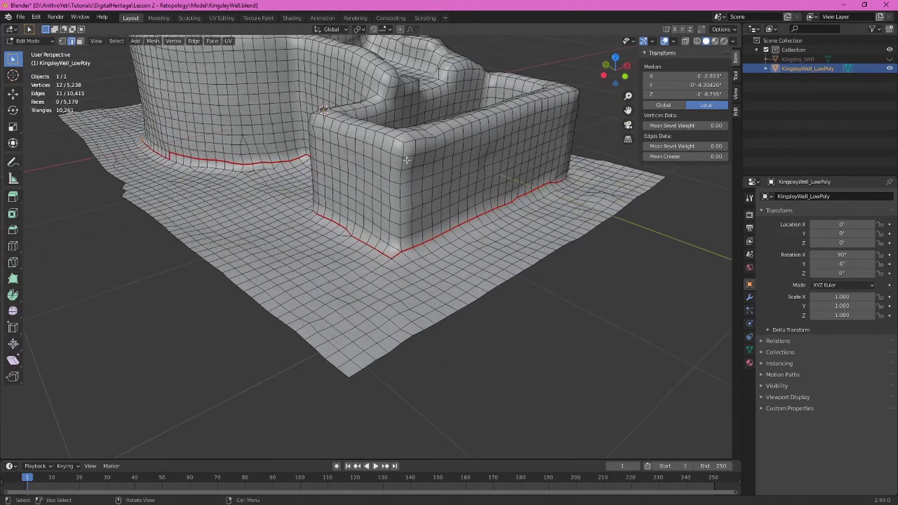
middle_drag(407, 157, 298, 147)
middle_drag(371, 141, 454, 153)
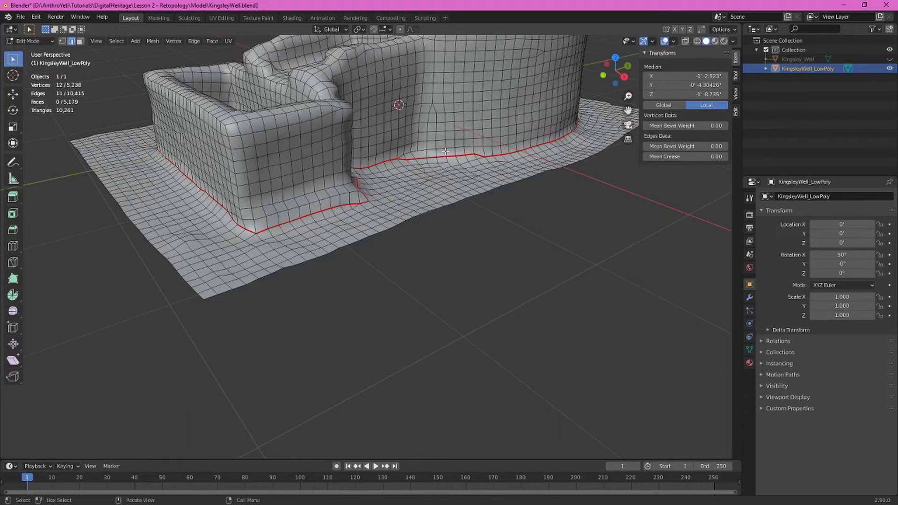
middle_drag(431, 96, 419, 216)
middle_drag(161, 203, 446, 210)
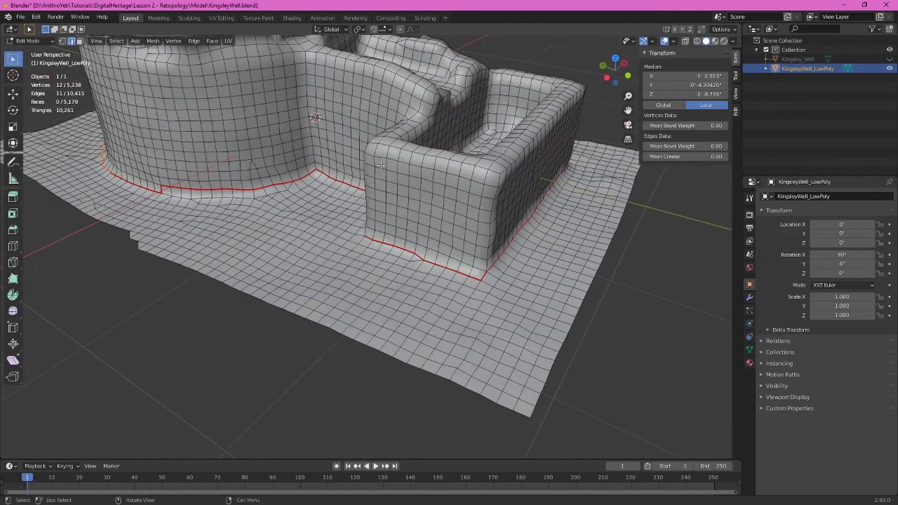
shift+middle_drag(358, 106, 330, 197)
scroll(330, 197, down, 2)
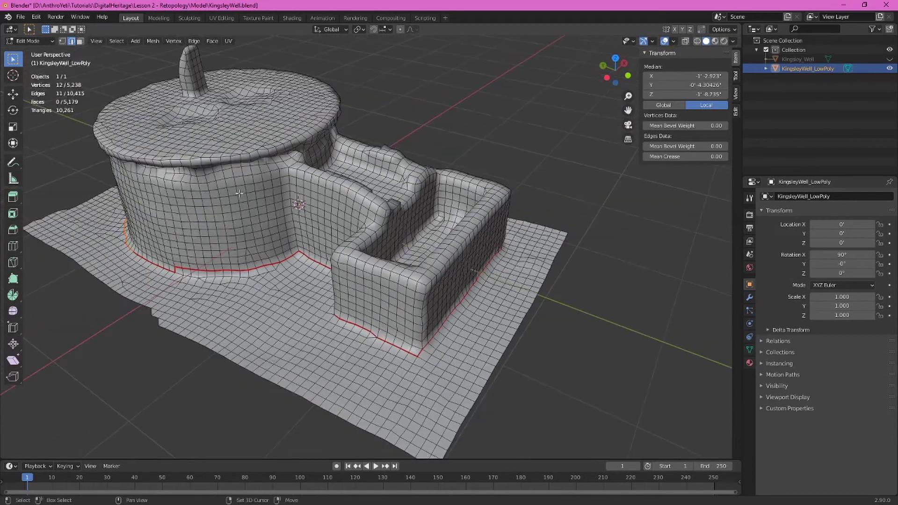
middle_drag(249, 199, 367, 256)
Mark a seam up the trough's outer front corner from the base seam to the rim
key(1)
scroll(412, 267, up, 3)
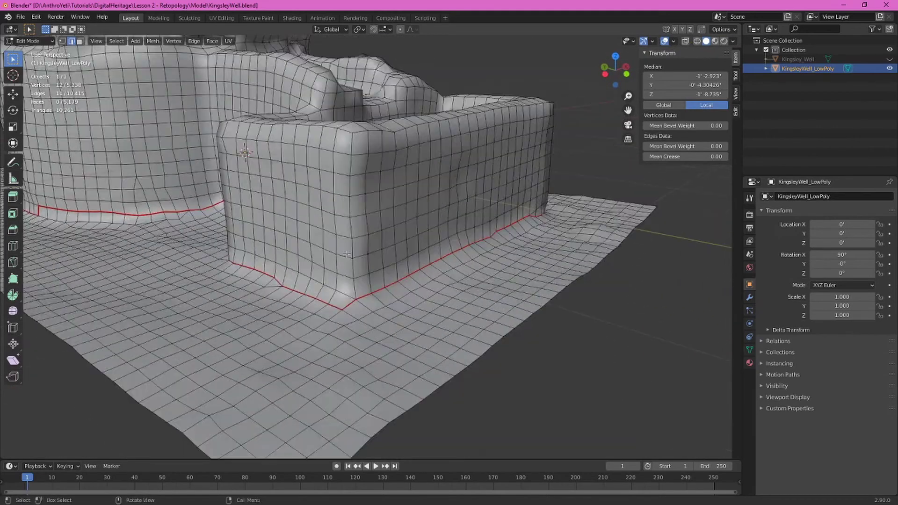
click(345, 301)
ctrl+click(351, 141)
key(ctrl+e)
click(338, 186)
Mark a seam along the outer edge of the trough's long front rim and down the opposite corner to the base
middle_drag(449, 176, 385, 176)
ctrl+click(359, 283)
middle_drag(377, 293, 323, 290)
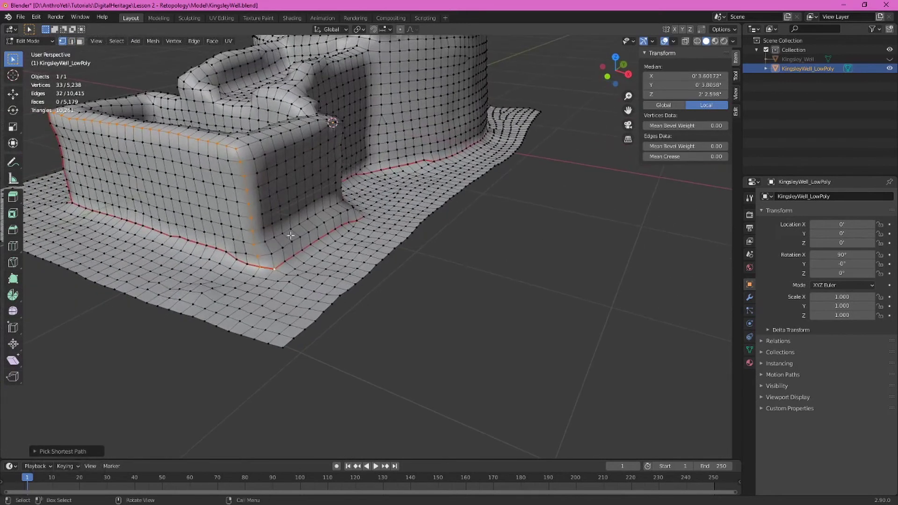
key(ctrl+e)
click(323, 285)
Mark a seam along the outer top edge of the trough's short side
click(268, 164)
middle_drag(346, 176, 285, 201)
ctrl+click(327, 285)
key(ctrl+e)
click(328, 284)
Mark a seam along the trough's vertical corner nearest the channel
middle_drag(328, 285, 338, 281)
click(339, 281)
ctrl+click(311, 137)
key(ctrl+e)
click(300, 186)
Mark a seam across the top of the trough's back corner to the channel wall
ctrl+click(318, 166)
right_click(317, 165)
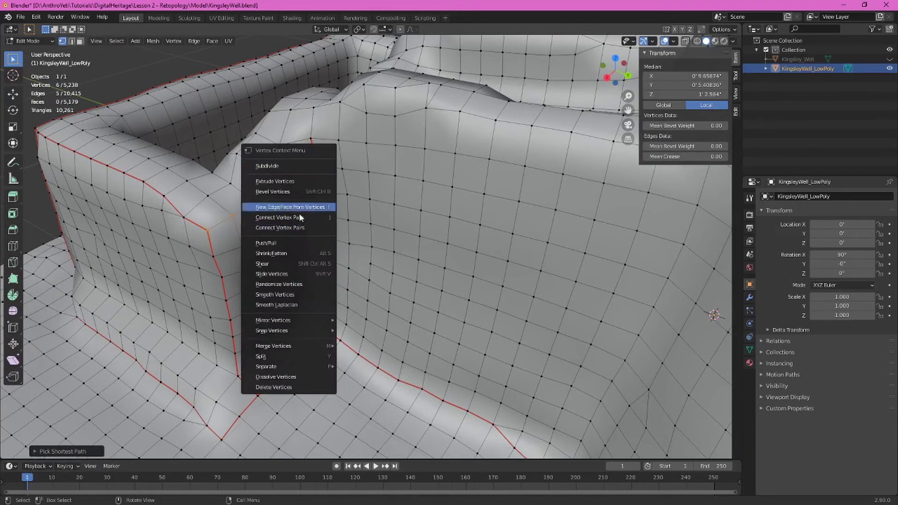
key(ctrl+e)
click(286, 188)
middle_drag(253, 183, 290, 197)
Mark a seam along the channel wall's top edge and down the corner where it meets the well cylinder
key(2)
click(350, 215)
key(1)
click(281, 185)
ctrl+click(275, 150)
ctrl+click(486, 149)
ctrl+click(457, 316)
key(ctrl+e)
scroll(457, 317, up, 3)
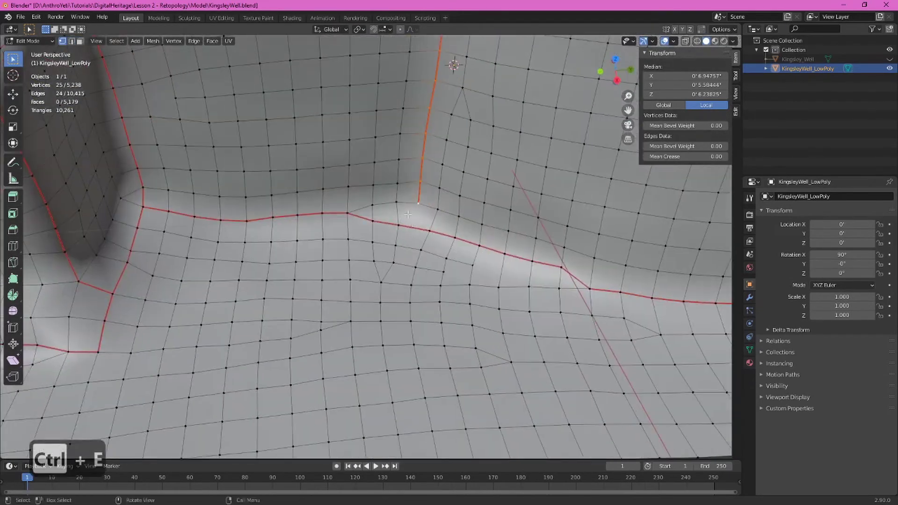
Cut an edge with the Knife from the bottom of the channel–cylinder corner to the base seam and select it
key(k)
click(417, 203)
click(413, 228)
key(Return)
key(2)
click(416, 209)
Select an edge path around the well cylinder just beneath its lid, starting from the channel corner
middle_drag(416, 208, 292, 321)
key(1)
click(349, 210)
middle_drag(349, 210, 300, 187)
ctrl+click(557, 143)
middle_drag(557, 142, 327, 161)
ctrl+click(293, 161)
middle_drag(370, 198, 281, 187)
ctrl+click(302, 154)
Finish the path beneath the lid, extend it down the opposite channel corner to the base, and mark it as a seam
middle_drag(302, 154, 344, 163)
ctrl+click(344, 163)
ctrl+click(500, 410)
right_click(500, 410)
key(ctrl+e)
click(482, 200)
Mark a seam along the top edge of the channel's other wall and down to the trough
scroll(482, 200, down, 3)
middle_drag(481, 200, 552, 248)
scroll(508, 236, up, 3)
click(334, 175)
ctrl+click(573, 208)
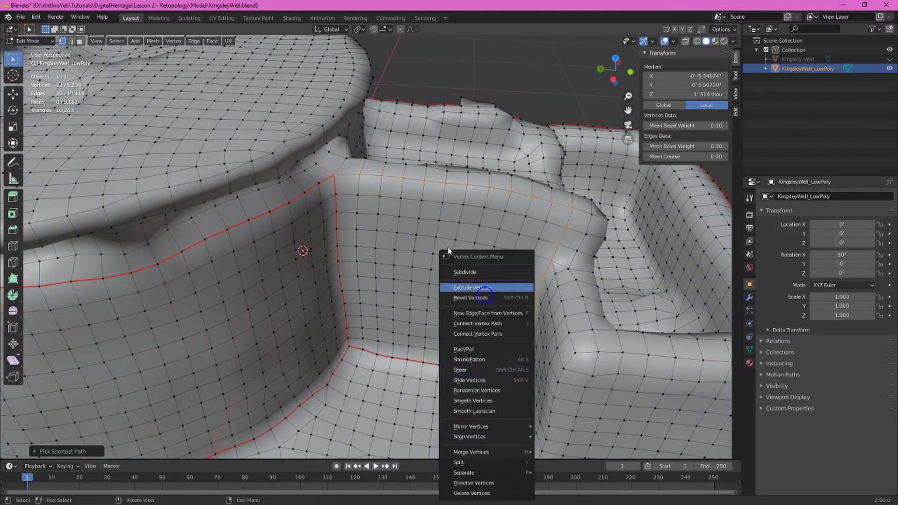
middle_drag(459, 209, 505, 220)
ctrl+click(418, 227)
key(ctrl+e)
click(420, 226)
Mark a seam down the trough's vertical corner beside this channel wall to the base
click(428, 128)
ctrl+click(471, 281)
right_click(471, 281)
key(ctrl+e)
click(578, 236)
Mark a seam along the outer top edge of the trough's remaining short side
click(608, 123)
middle_drag(608, 123, 495, 186)
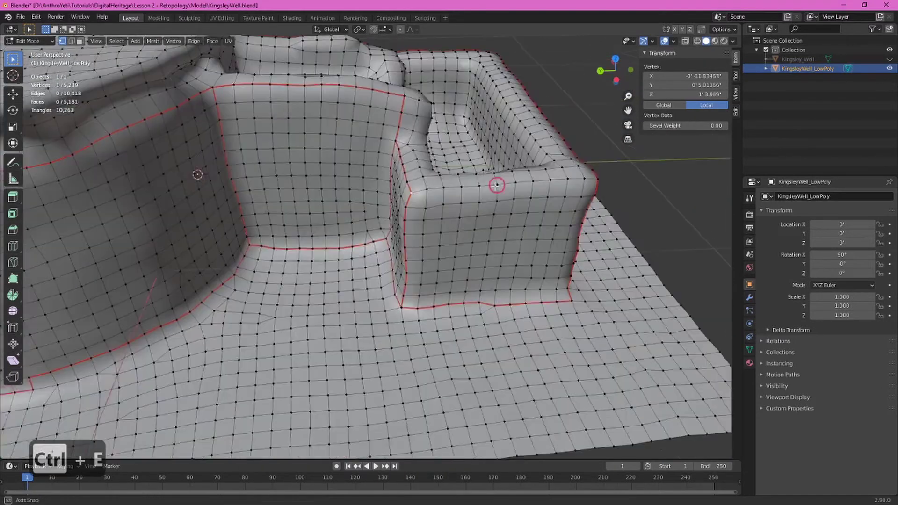
ctrl+click(411, 190)
key(ctrl+e)
click(403, 191)
Select the edge path along the trough's inner rim and mark it as a seam
middle_drag(403, 191, 447, 203)
middle_drag(406, 166, 369, 175)
click(351, 159)
ctrl+click(421, 244)
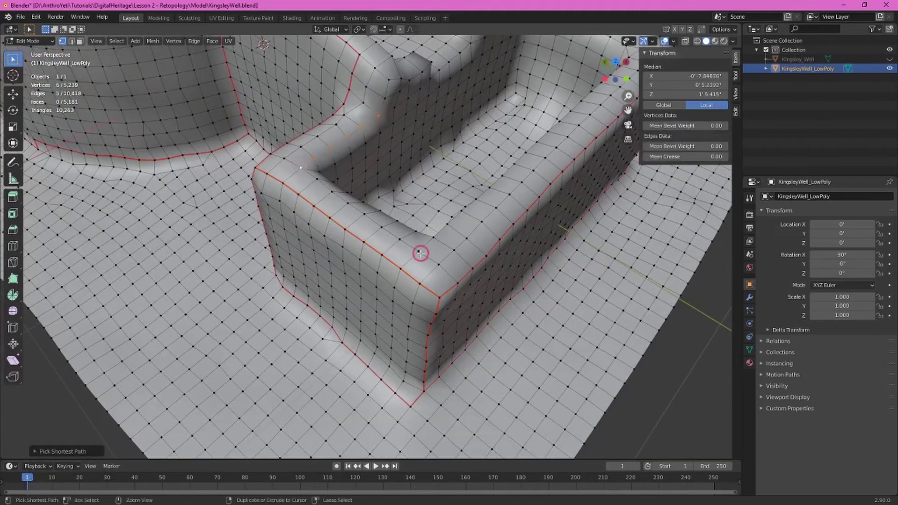
middle_drag(421, 244, 351, 234)
ctrl+click(419, 163)
ctrl+click(130, 191)
right_click(136, 240)
key(ctrl+e)
Mark a seam down from the inner rim along an inside corner of the trough
click(350, 101)
ctrl+click(345, 177)
key(ctrl+e)
click(345, 176)
Select the edge path around the trough's floor where it meets the inner walls and mark it as a seam
middle_drag(344, 176, 533, 210)
ctrl+click(399, 251)
middle_drag(379, 279, 318, 222)
ctrl+click(266, 216)
scroll(267, 217, up, 4)
ctrl+click(307, 218)
ctrl+click(273, 228)
key(ctrl+w)
key(ctrl+e)
click(279, 229)
Mark seams along more vertical inside corners of the trough, between its floor and inner rim
scroll(318, 222, down, 2)
click(361, 251)
ctrl+click(358, 148)
key(ctrl+e)
click(354, 200)
click(370, 151)
key(ctrl+e)
click(369, 211)
Mark a seam along the edge path at the inside corner at the end of the trough, near the spout
middle_drag(369, 211, 482, 232)
click(437, 213)
ctrl+click(448, 109)
key(ctrl+e)
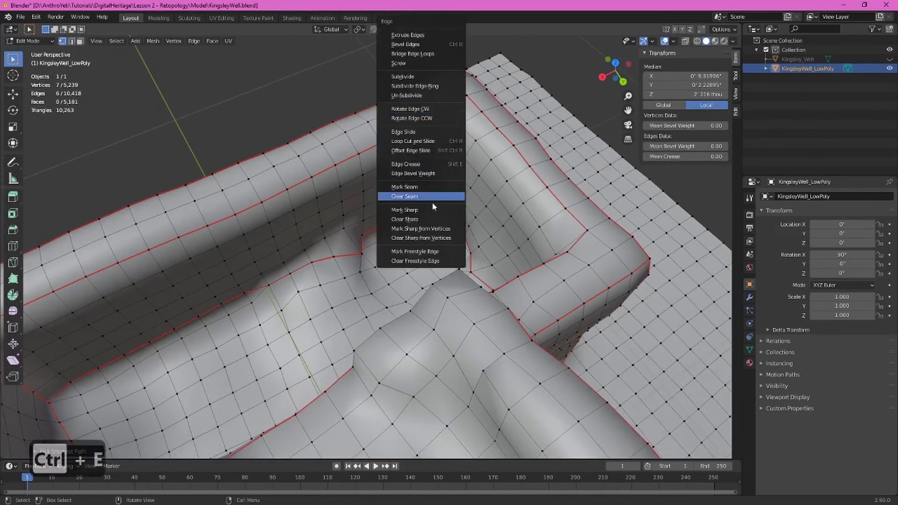
click(432, 184)
Mark seams along two more edge paths where the trough's back wall meets the channel
scroll(432, 184, down, 5)
click(370, 299)
middle_drag(432, 185, 290, 276)
ctrl+click(279, 219)
key(ctrl+e)
click(279, 219)
middle_drag(278, 220, 459, 282)
click(533, 259)
middle_drag(533, 258, 299, 290)
ctrl+click(253, 303)
key(ctrl+e)
click(253, 303)
Mark seams over the top of the channel's side wall under the lid and down its inner side to the trough
scroll(328, 276, down, 5)
middle_drag(471, 280, 421, 278)
scroll(327, 257, up, 4)
click(264, 235)
ctrl+click(301, 245)
key(ctrl+e)
click(299, 248)
middle_drag(280, 282, 267, 311)
ctrl+click(232, 345)
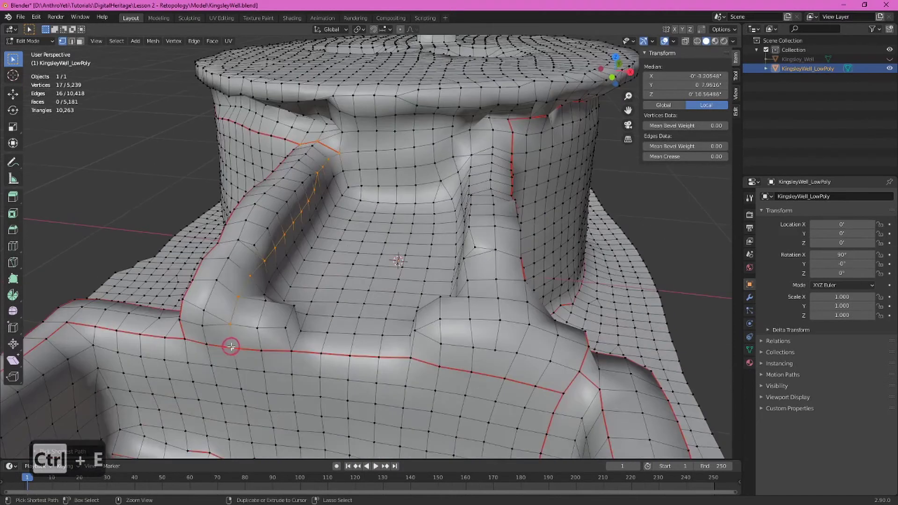
key(ctrl+e)
click(233, 345)
Select the edge path along the channel floor's side, from the trough up towards the lid, and mark it as a seam
click(297, 345)
middle_drag(296, 344, 220, 328)
ctrl+click(85, 312)
ctrl+click(270, 204)
key(ctrl+e)
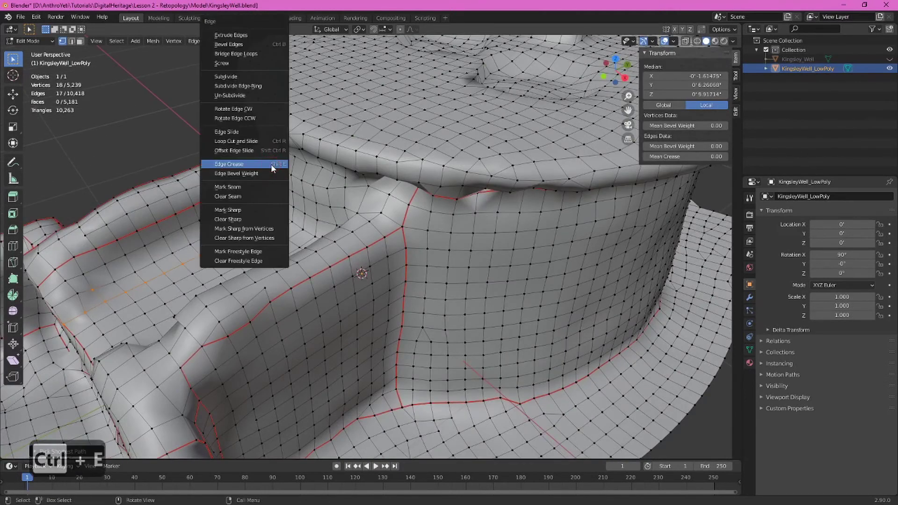
click(267, 177)
Mark a seam along another edge path inside the channel, towards its upper end
click(282, 213)
middle_drag(369, 226, 501, 245)
ctrl+click(451, 215)
ctrl+click(490, 172)
key(ctrl+e)
click(487, 174)
Mark two more seams around the channel's upper end beneath the lid
click(438, 228)
ctrl+click(518, 247)
key(ctrl+e)
click(548, 289)
middle_drag(549, 289, 393, 208)
ctrl+click(452, 172)
key(ctrl+e)
click(452, 173)
Select the edge loop around the rim of the round lid and mark it as a seam
ctrl+click(379, 173)
ctrl+click(393, 208)
key(ctrl+e)
click(326, 231)
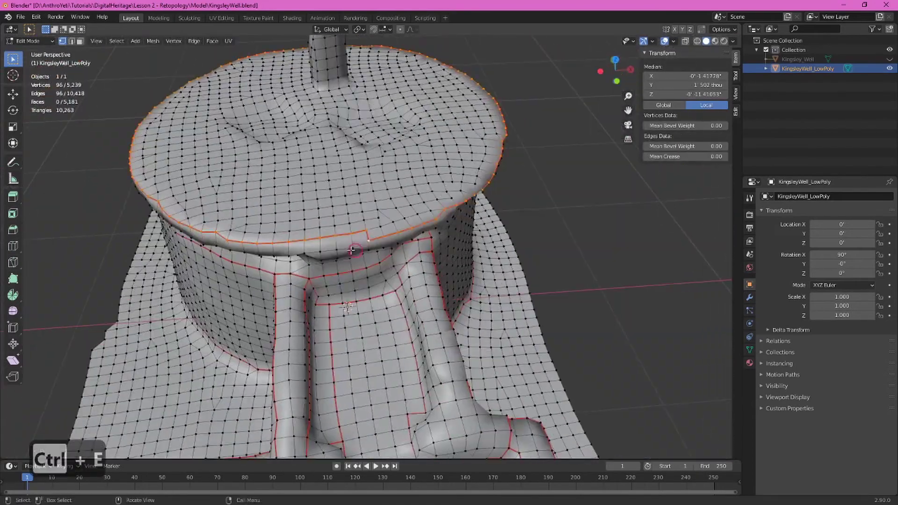
Mark a seam from the lid's rim down to the upper end of the channel at the front of the well
scroll(341, 237, down, 1)
click(354, 242)
ctrl+click(354, 287)
key(ctrl+e)
click(384, 282)
Mark a vertical seam down the back of the round well, from the lid's rim towards the base
middle_drag(384, 281, 486, 248)
click(475, 215)
ctrl+click(475, 377)
key(ctrl+e)
click(491, 312)
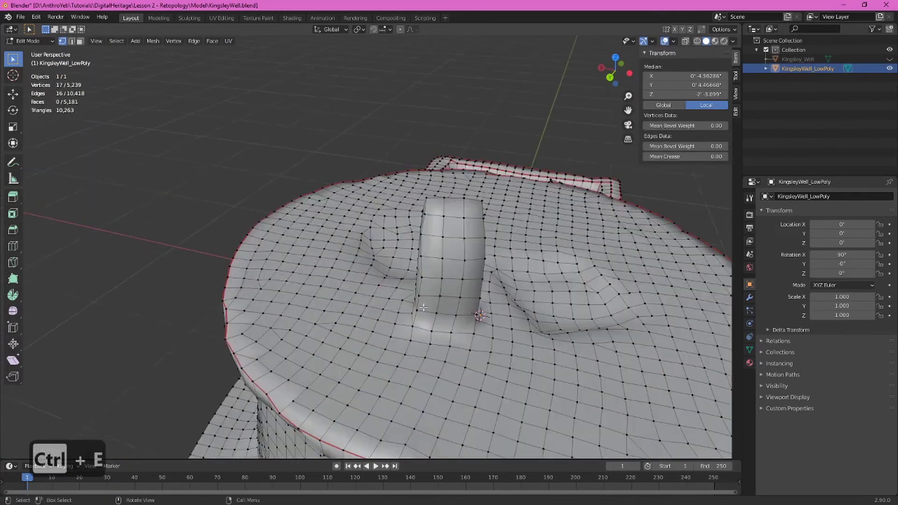
Mark seams along the long edges of the upright post on the lid
middle_drag(285, 261, 374, 220)
key(ctrl+e)
click(360, 226)
ctrl+click(251, 257)
click(380, 217)
ctrl+click(376, 334)
click(364, 228)
middle_drag(376, 334, 370, 252)
ctrl+click(373, 119)
key(ctrl+e)
click(351, 186)
Select the edge path around the foot of the upright post, mark it as a seam and deselect everything
click(557, 244)
ctrl+click(200, 415)
middle_drag(200, 415, 445, 398)
ctrl+click(283, 379)
ctrl+click(238, 337)
key(ctrl+e)
click(236, 338)
scroll(237, 338, down, 4)
middle_drag(237, 338, 341, 327)
click(262, 197)
scroll(300, 248, up, 3)
middle_drag(300, 248, 346, 233)
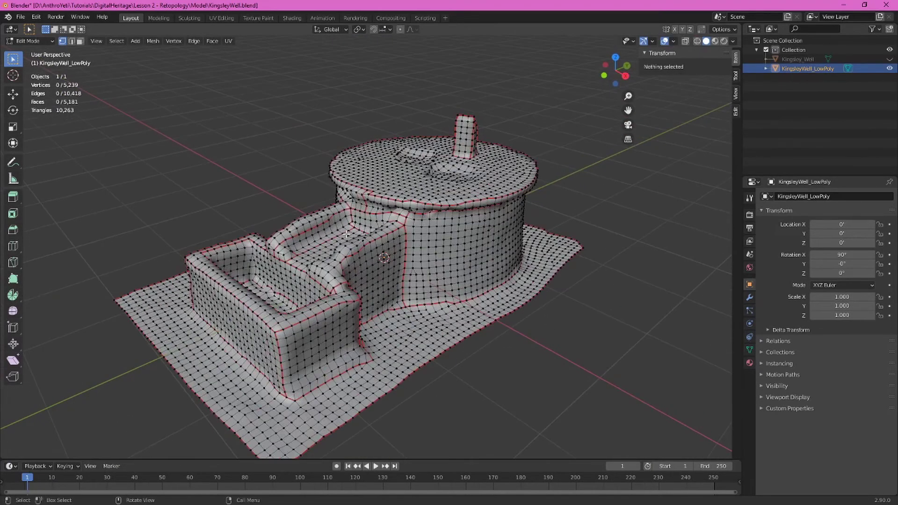
Return to Object Mode, split the 3D viewport vertically and show the UV Editor in the new area
key(Tab)
drag(741, 23, 424, 35)
click(413, 30)
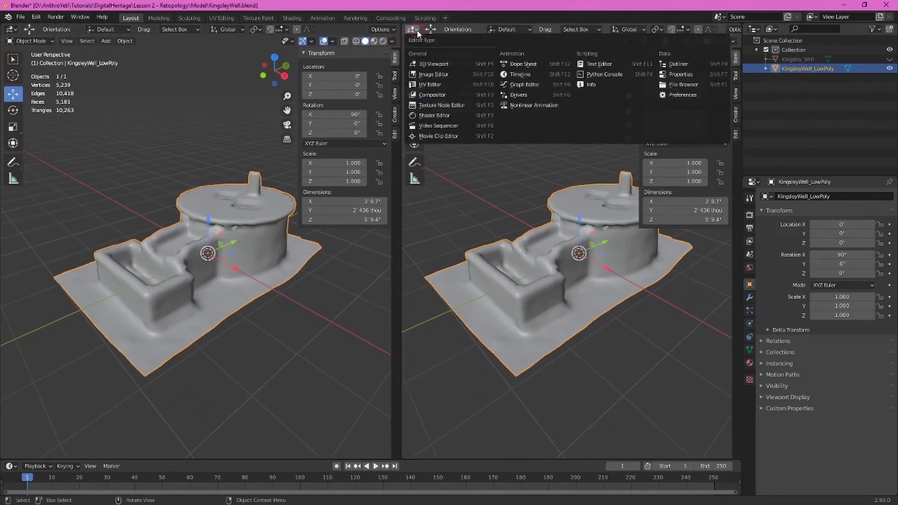
click(433, 73)
Select the entire low-poly mesh in Edit Mode and unwrap it
middle_drag(211, 290, 169, 282)
key(Tab)
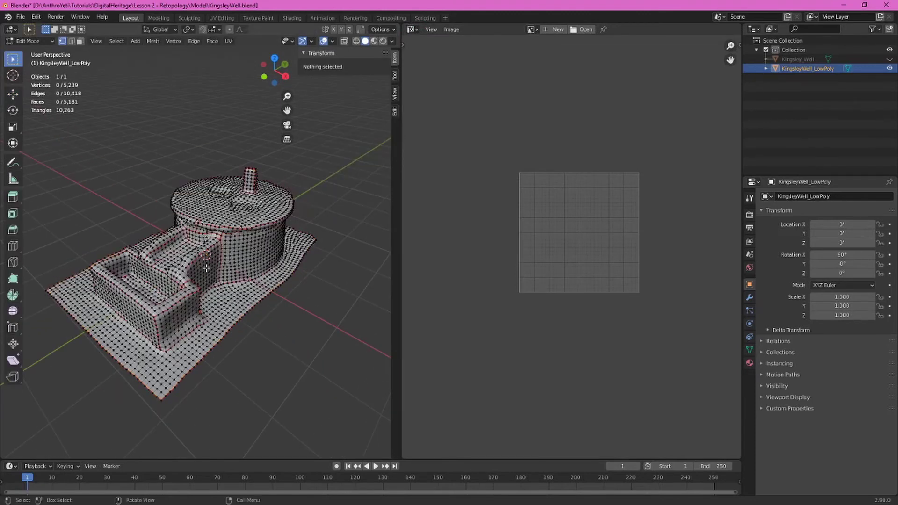
key(a)
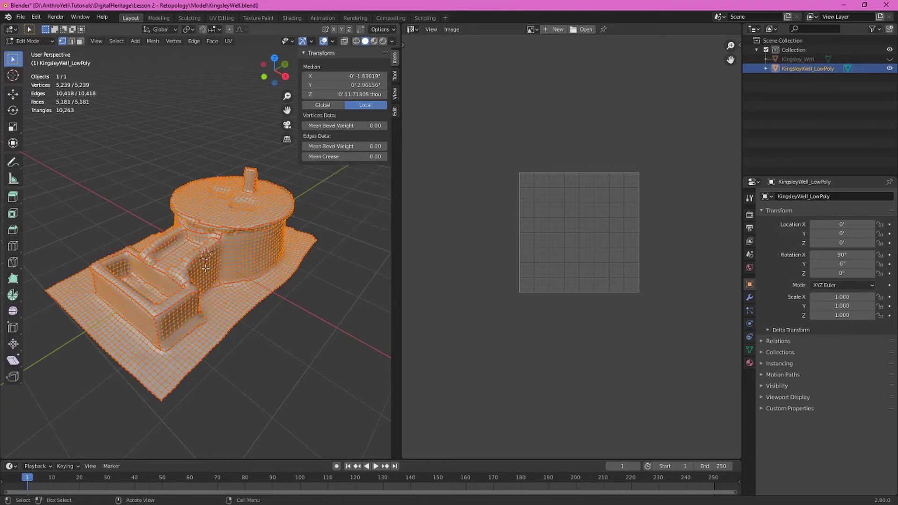
key(n)
key(u)
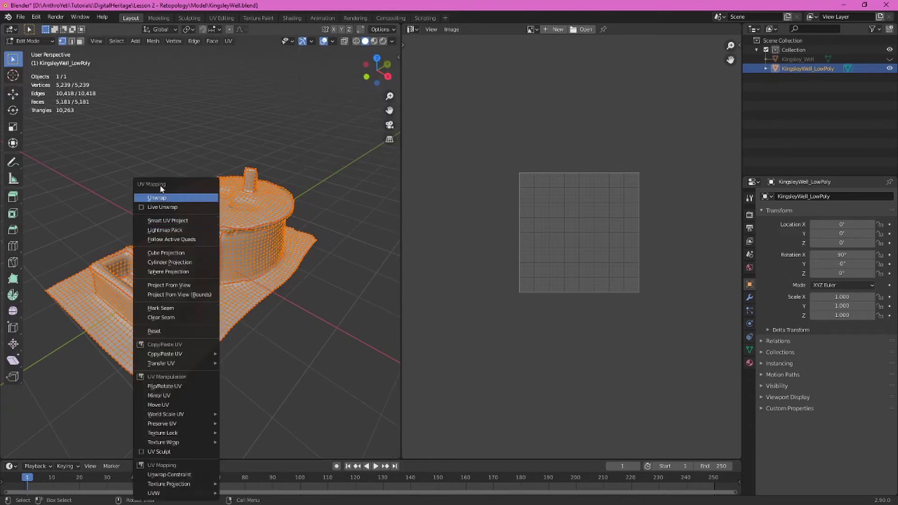
click(189, 198)
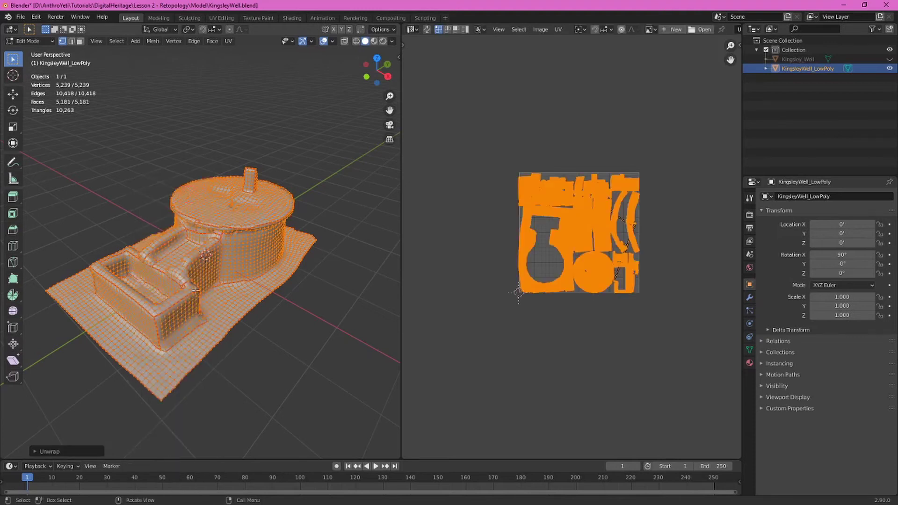
Enable UV sync selection and select the stray vertex sticking out of the curved strip island
middle_drag(193, 316, 158, 299)
scroll(606, 218, up, 6)
scroll(601, 269, up, 8)
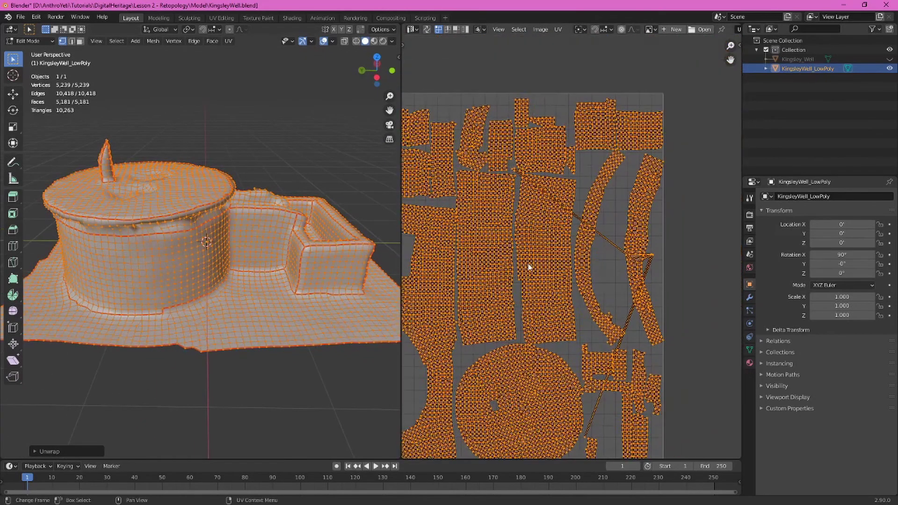
scroll(613, 264, up, 2)
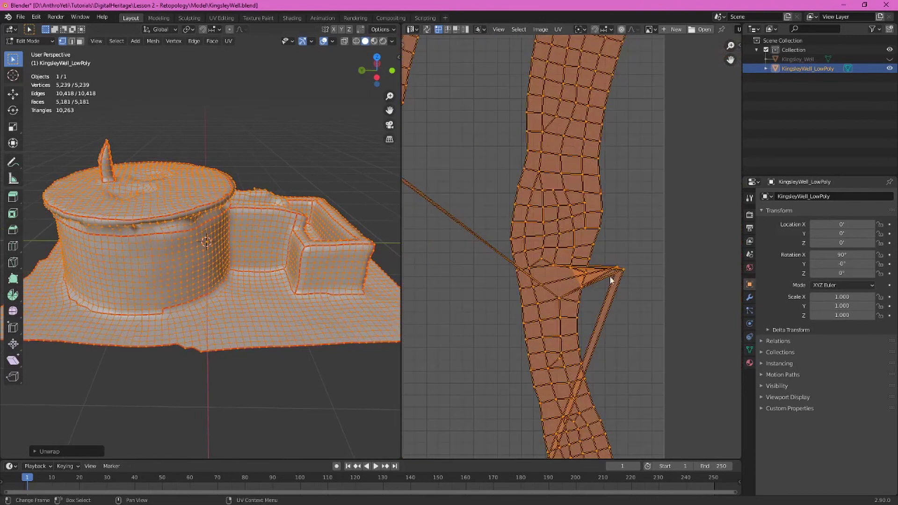
click(621, 268)
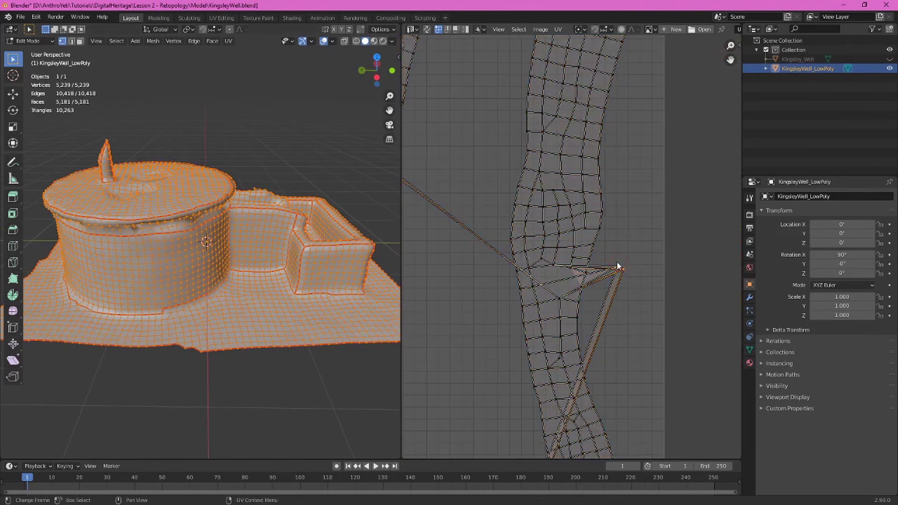
click(427, 29)
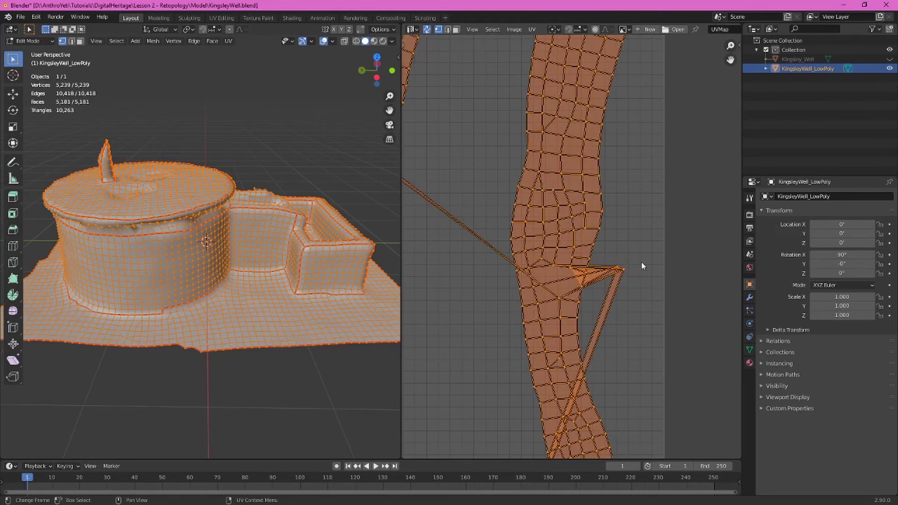
click(638, 275)
Select the folded, overlapping face under the lid's rim and delete it
middle_drag(229, 273, 248, 198)
key(KP_Decimal)
click(257, 207)
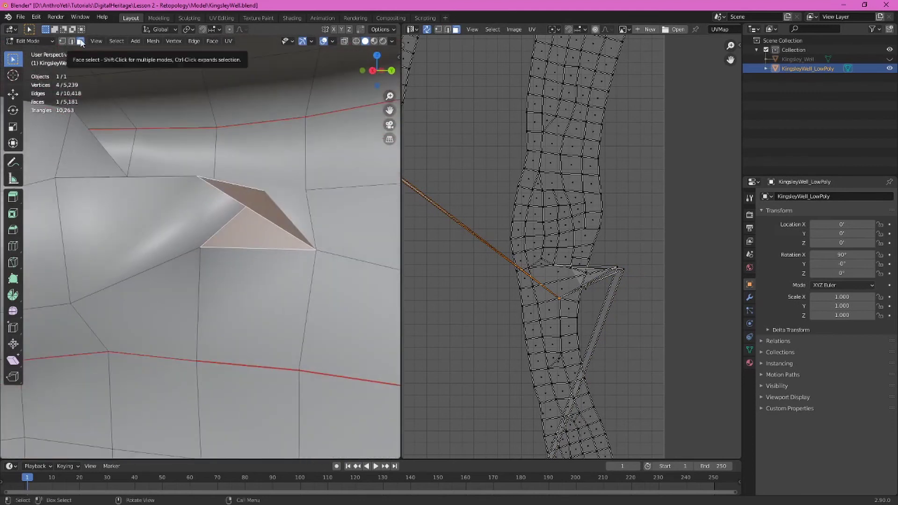
key(x)
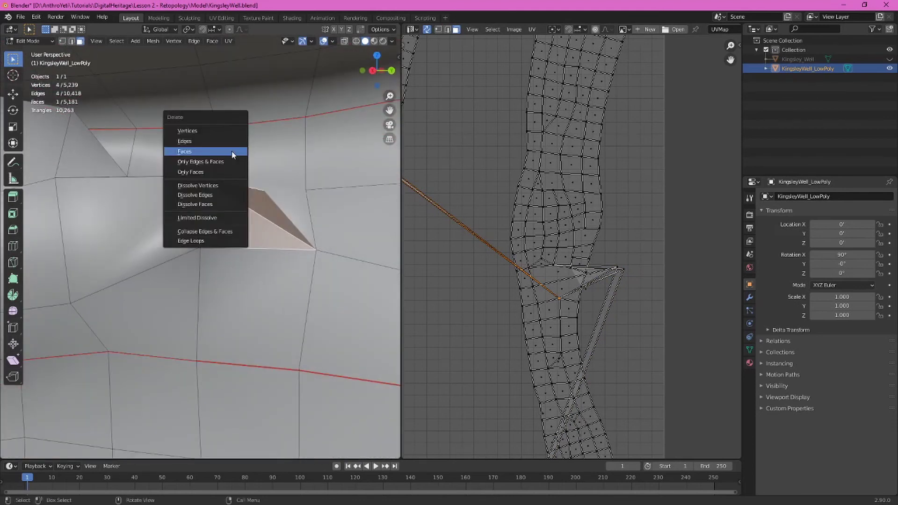
click(232, 152)
Close the hole under the lid by merging the stray vertices at the last selected one
middle_drag(232, 251, 274, 197)
click(273, 197)
key(1)
ctrl+click(317, 257)
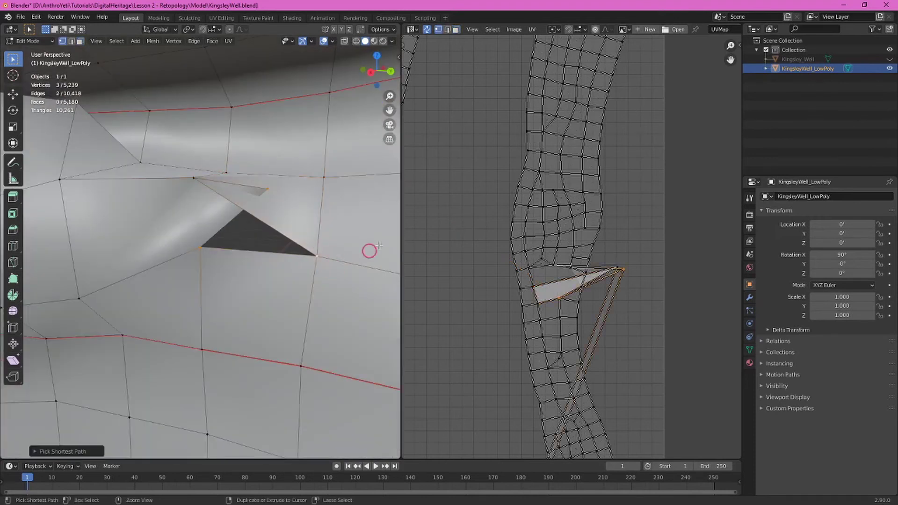
key(m)
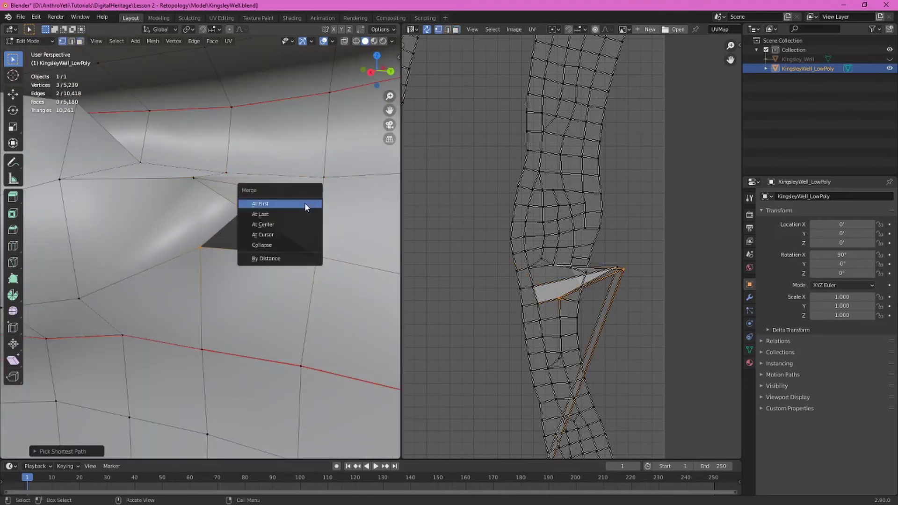
click(295, 212)
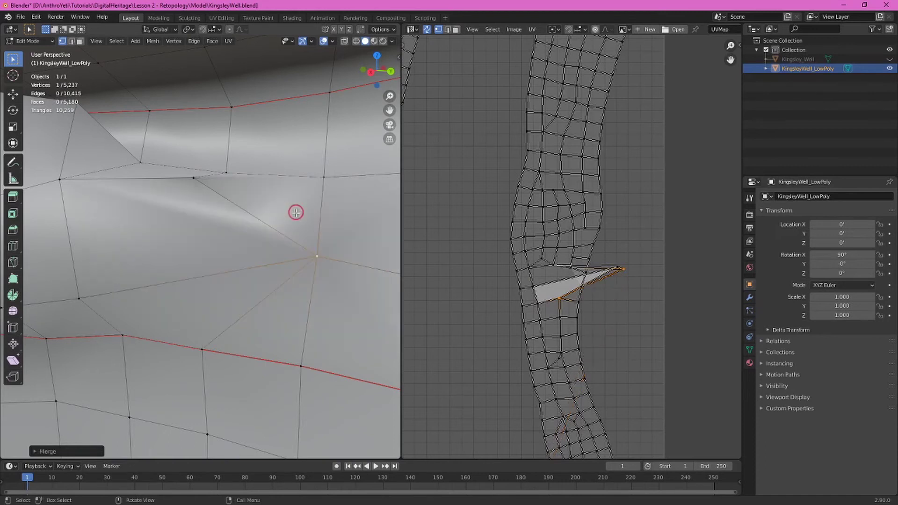
Select the entire mesh, unwrap it again and check the new UV layout
middle_drag(296, 210, 206, 228)
scroll(209, 227, down, 8)
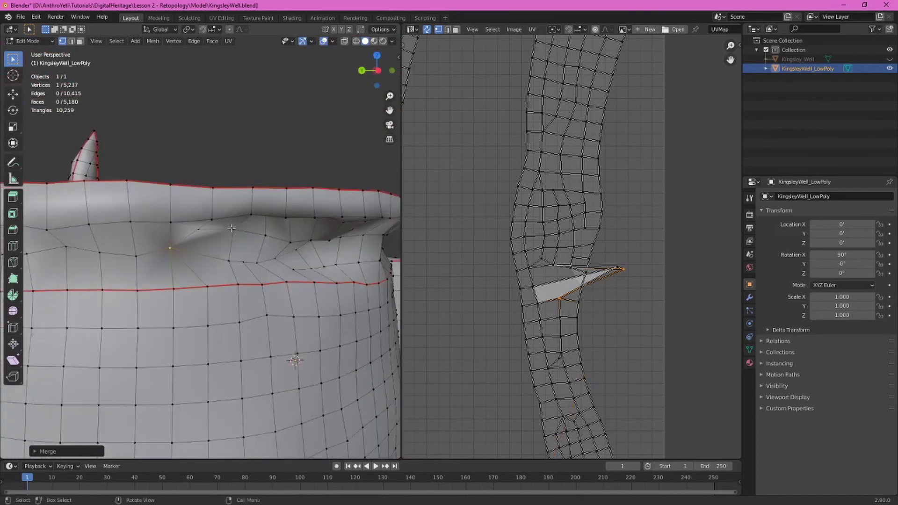
key(a)
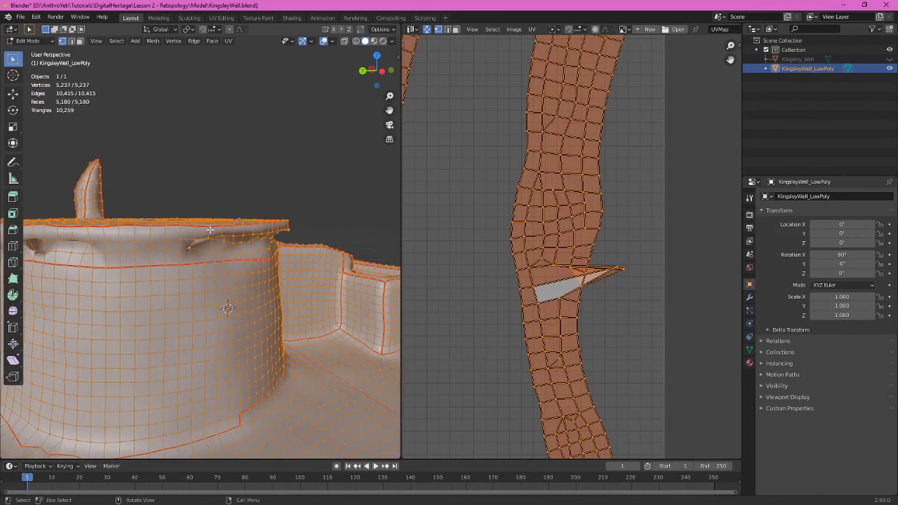
key(u)
click(179, 197)
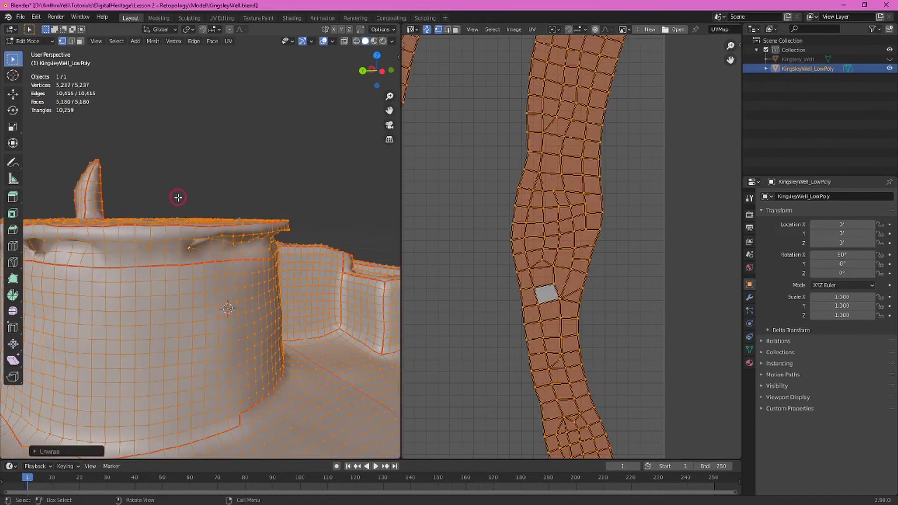
scroll(535, 248, down, 7)
middle_drag(457, 251, 577, 227)
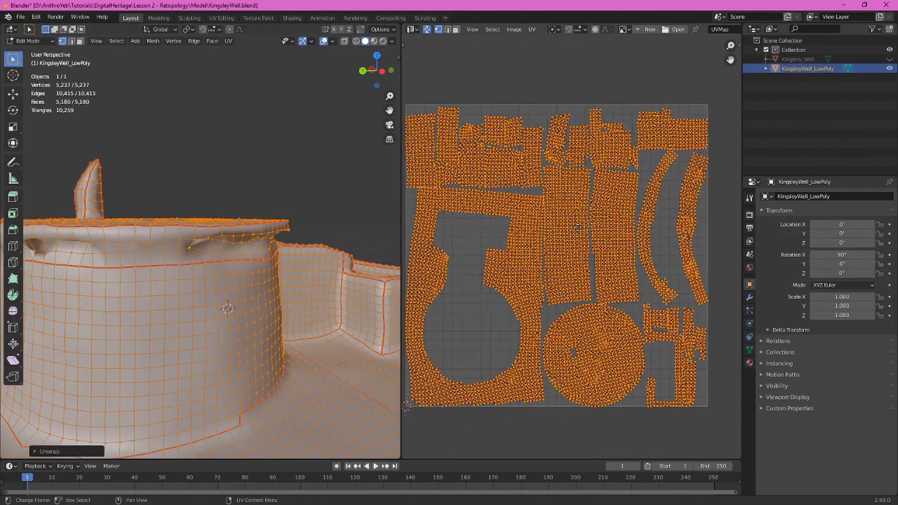
scroll(545, 156, up, 5)
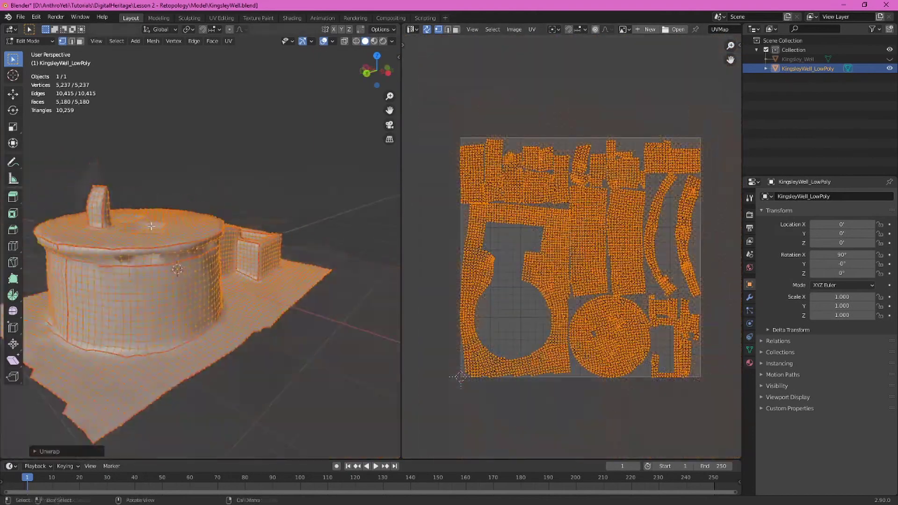
middle_drag(139, 246, 287, 242)
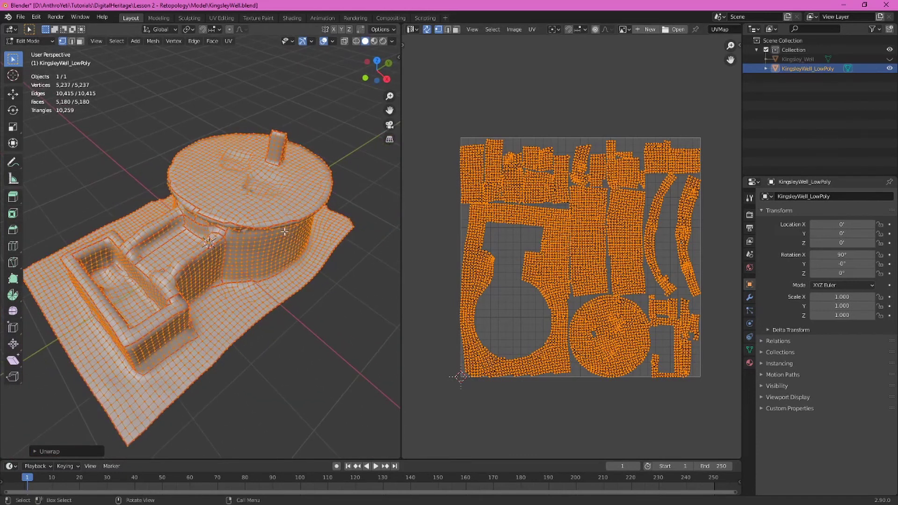
Return to Object Mode, split the UV Editor area horizontally and show the Shader Editor in its lower half
key(Tab)
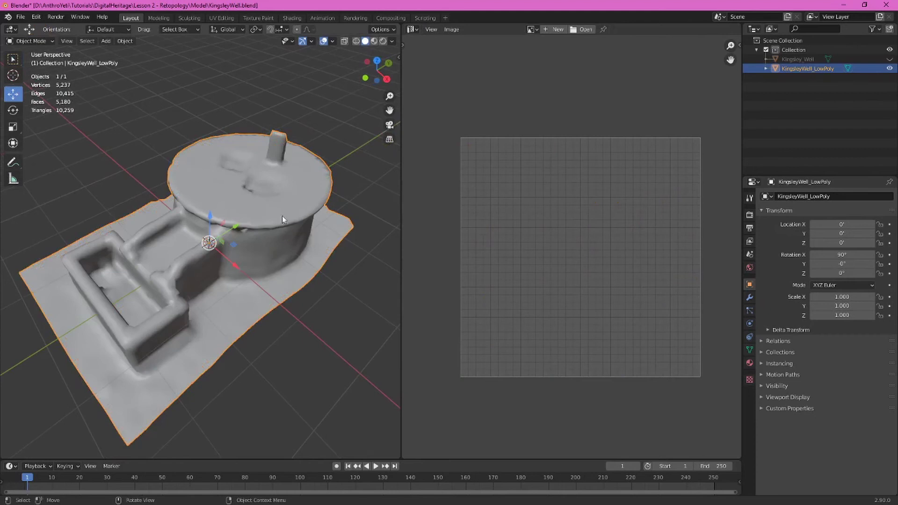
drag(738, 26, 703, 236)
click(412, 243)
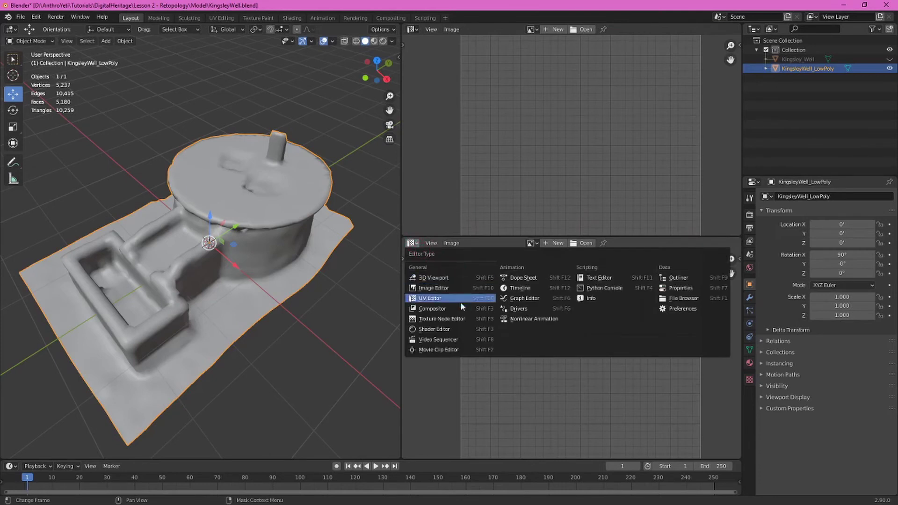
click(460, 326)
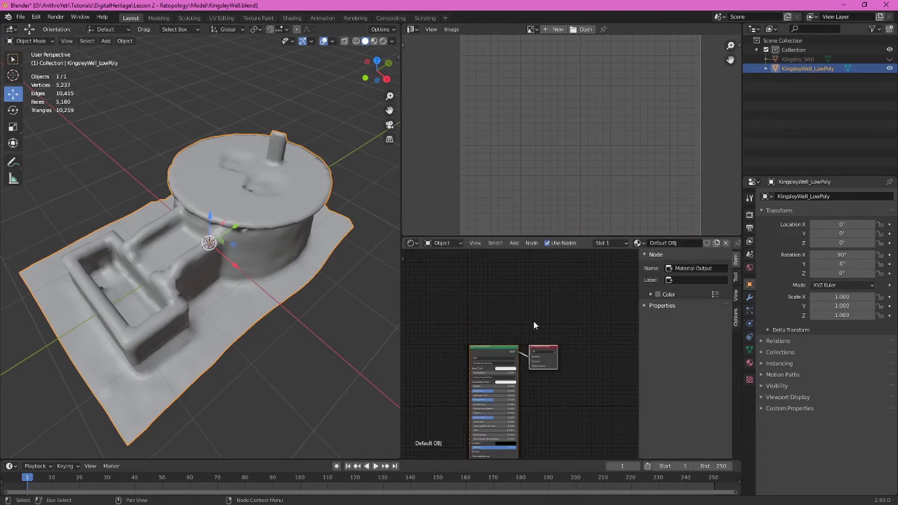
key(n)
middle_drag(535, 321, 559, 256)
scroll(521, 309, up, 4)
Create a new brush texture and name it KingsleyWell_LowPoly
click(749, 380)
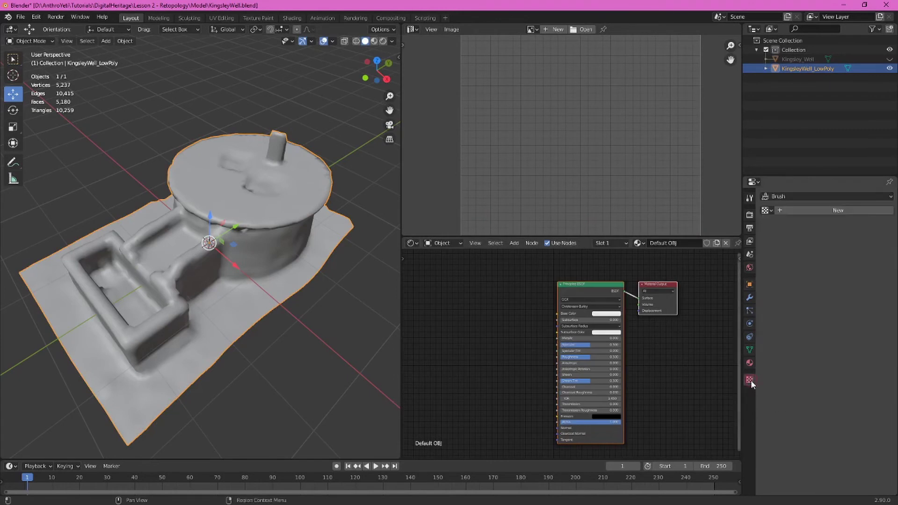
click(857, 211)
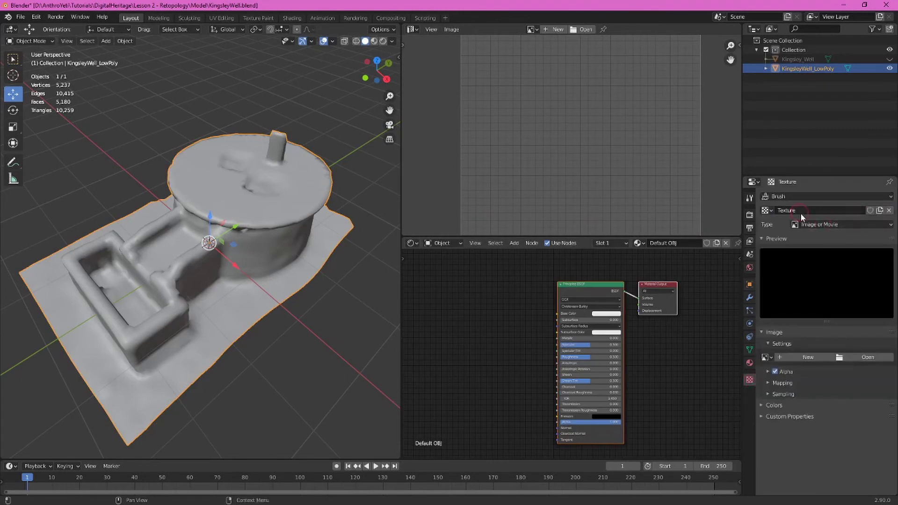
double_click(806, 211)
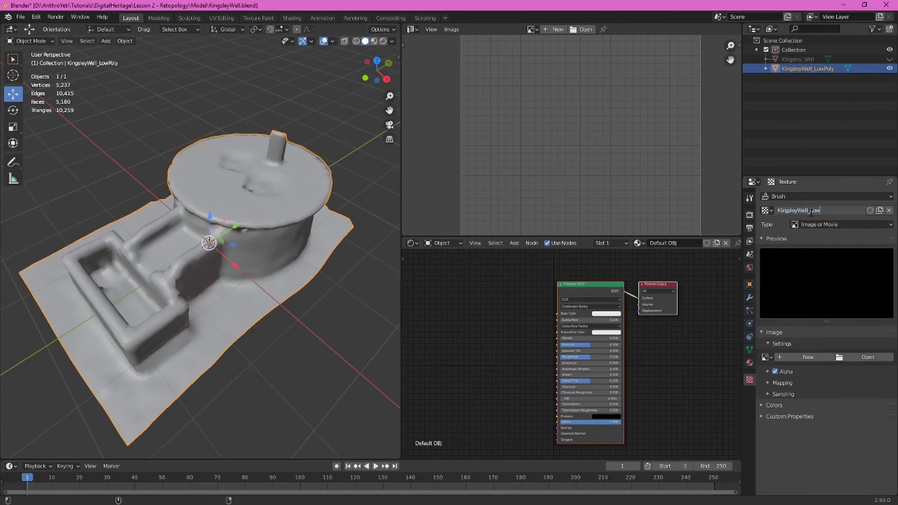
key(Return)
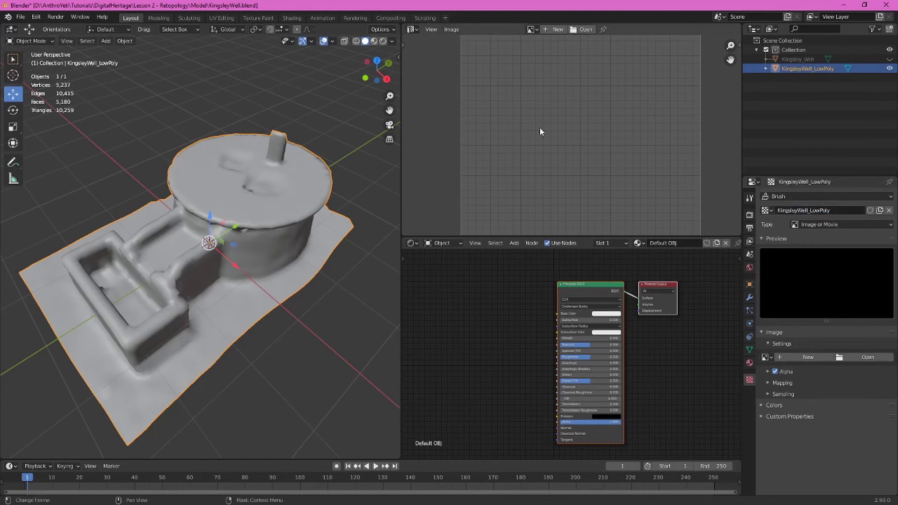
Create a blank 2048 × 2048 px image named KingsleyWell_LowPoly in the upper image editor
scroll(542, 128, down, 4)
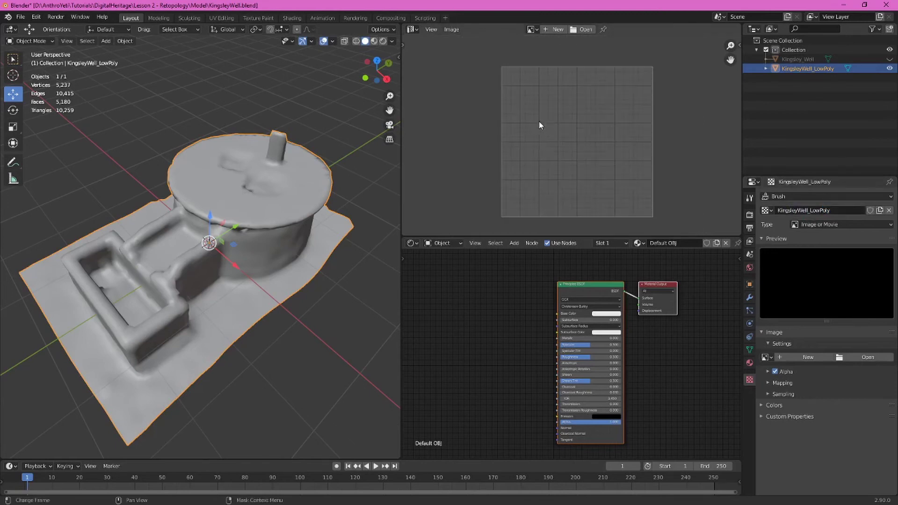
click(553, 30)
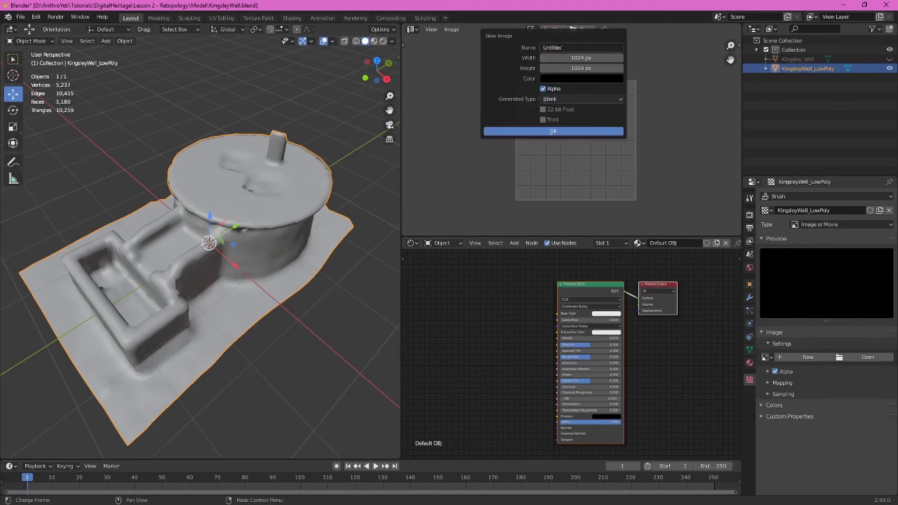
click(557, 47)
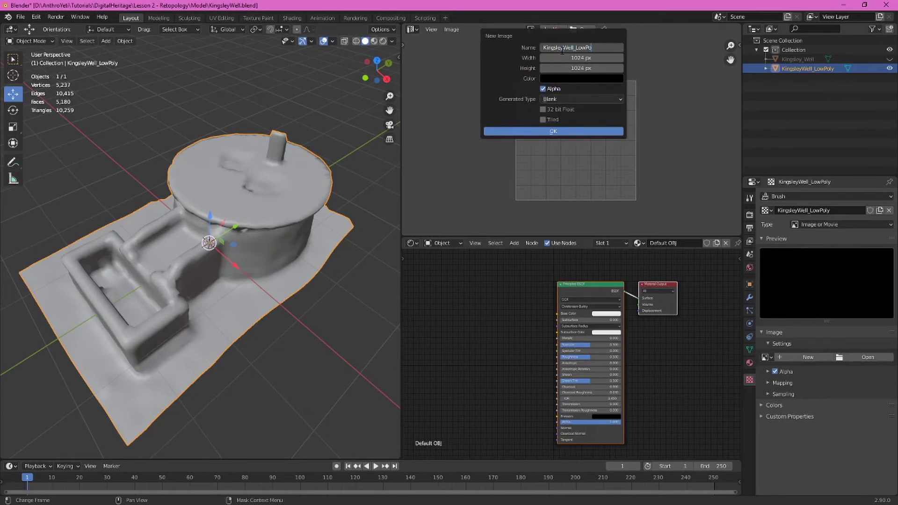
key(Return)
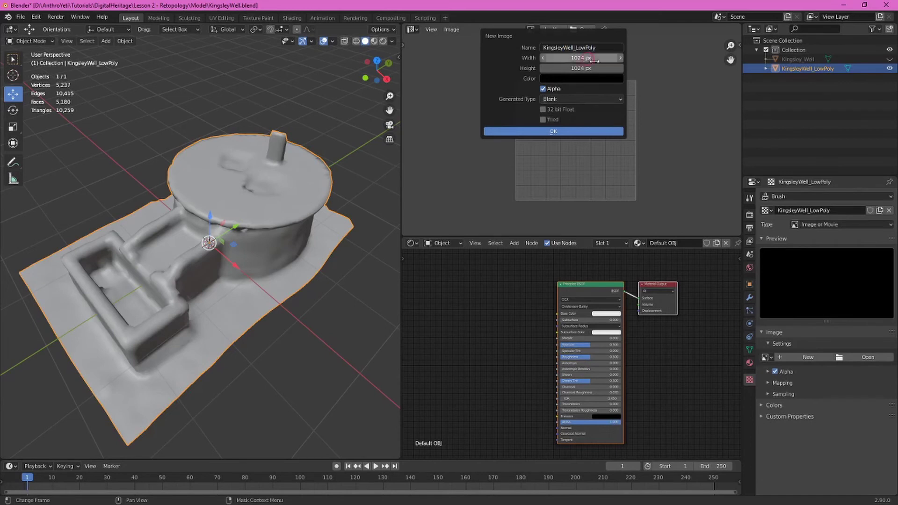
click(592, 60)
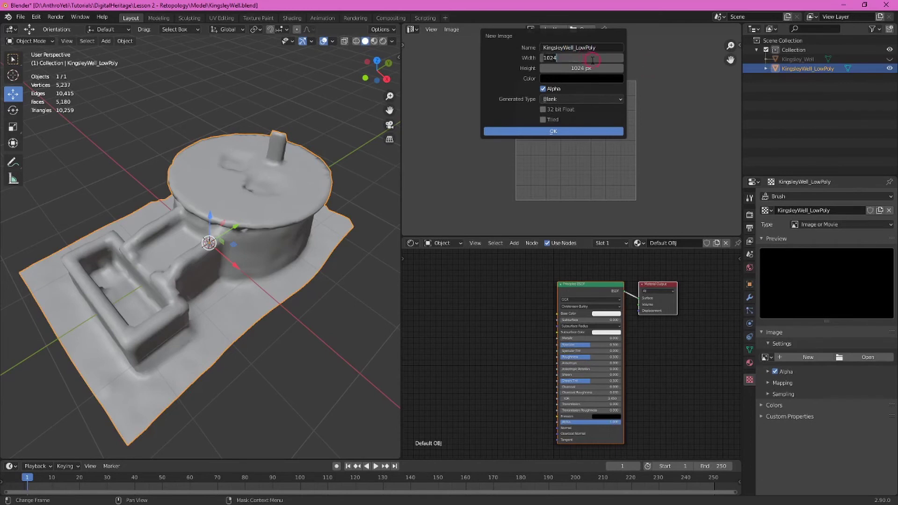
text(2048)
key(Tab)
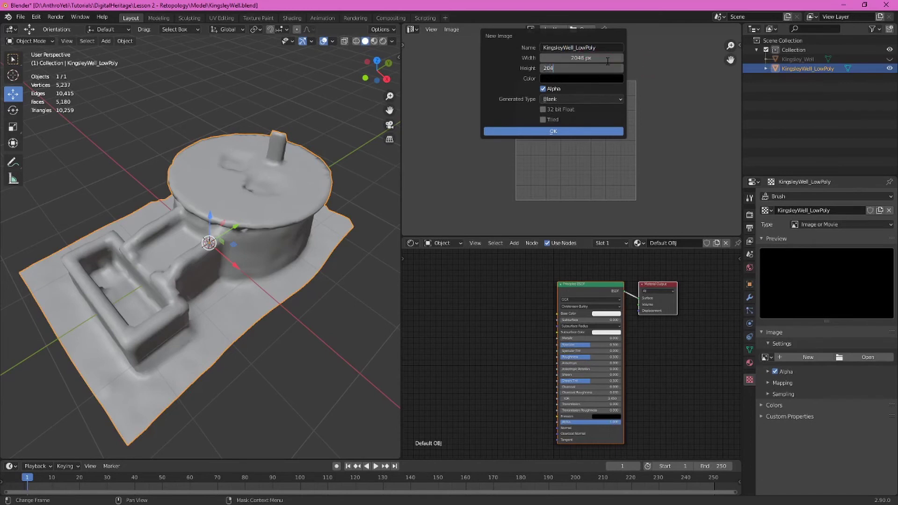
click(552, 131)
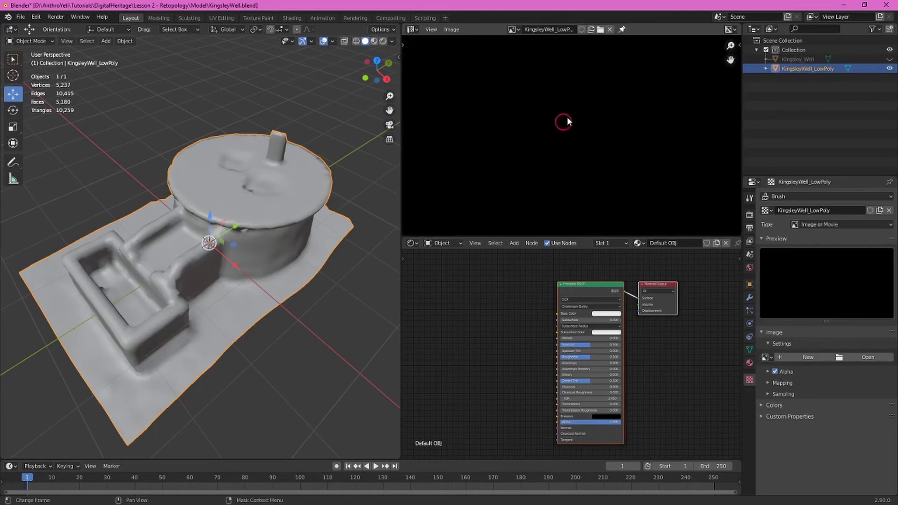
scroll(568, 117, down, 4)
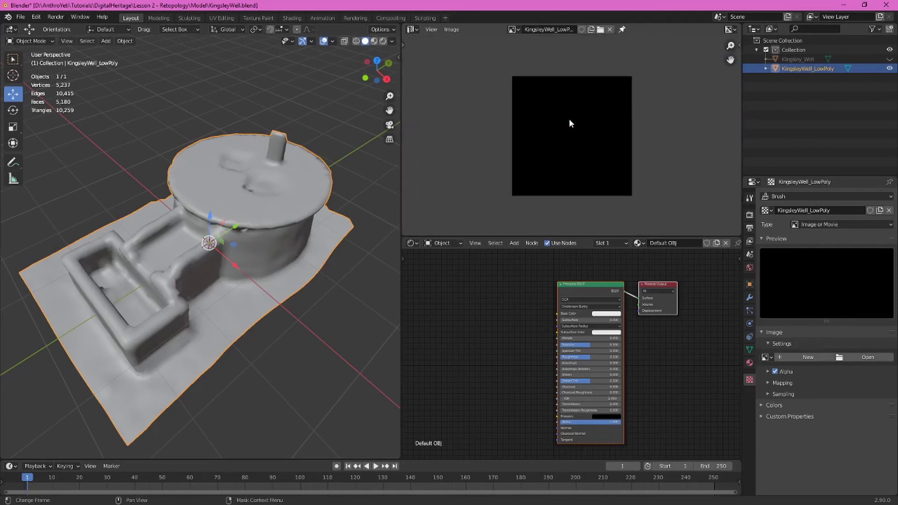
Save the blank image as KingsleyWell_LowPoly.png in the Model folder
click(451, 30)
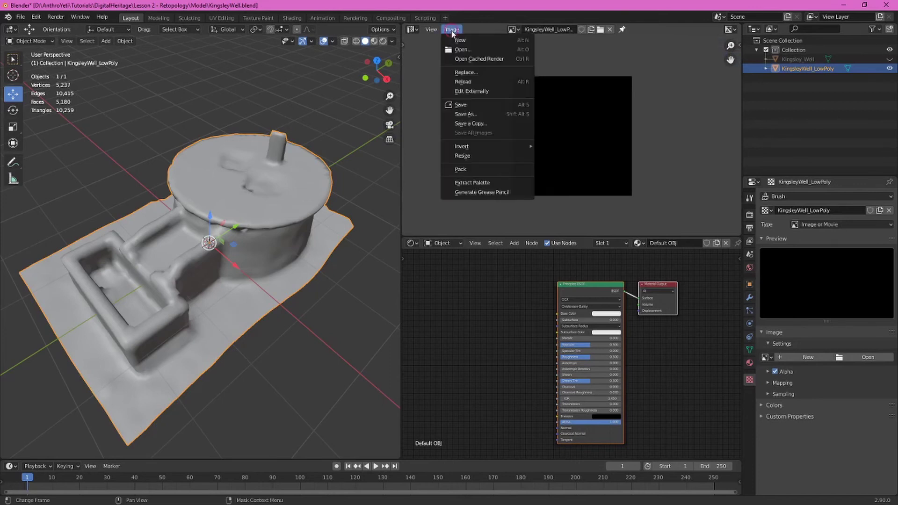
click(488, 115)
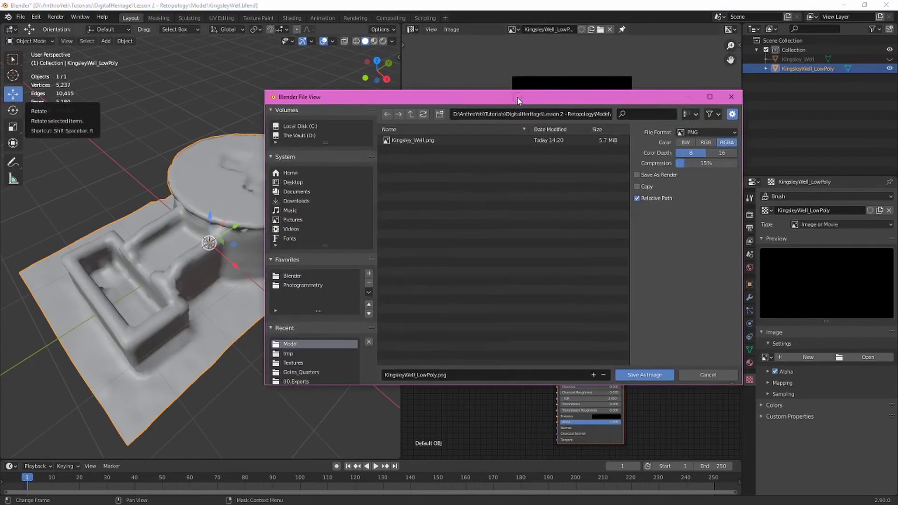
click(469, 374)
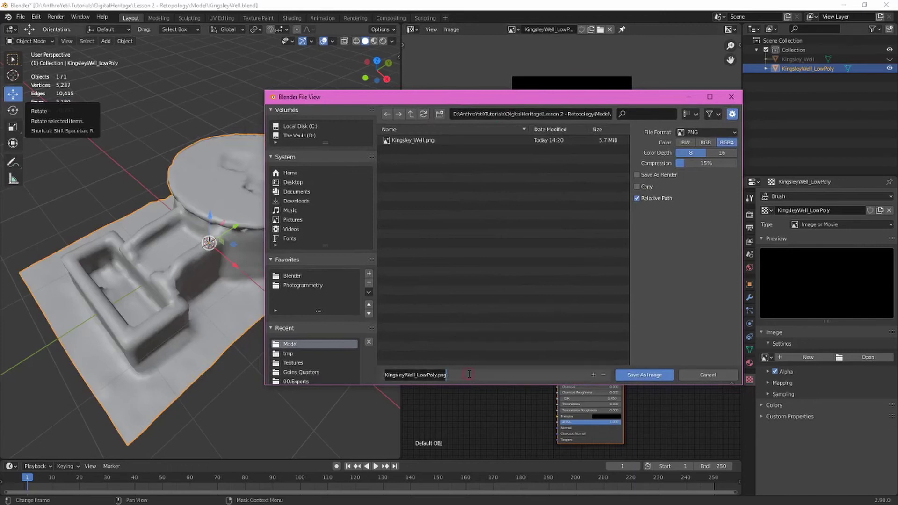
click(415, 375)
click(648, 375)
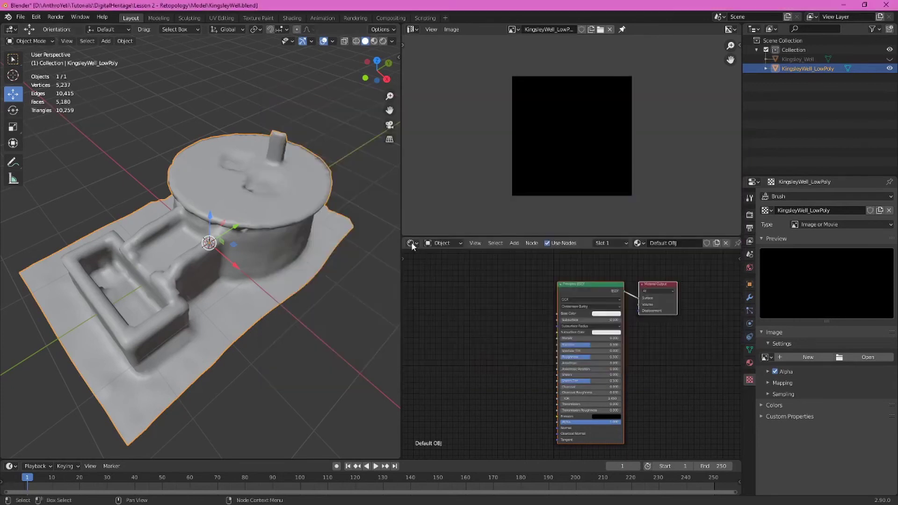
Add an Image Texture node beside the Principled BSDF in the low-poly mesh's material
click(414, 244)
click(453, 327)
scroll(519, 321, up, 1)
scroll(518, 321, up, 5)
middle_drag(469, 318, 517, 368)
scroll(520, 349, down, 1)
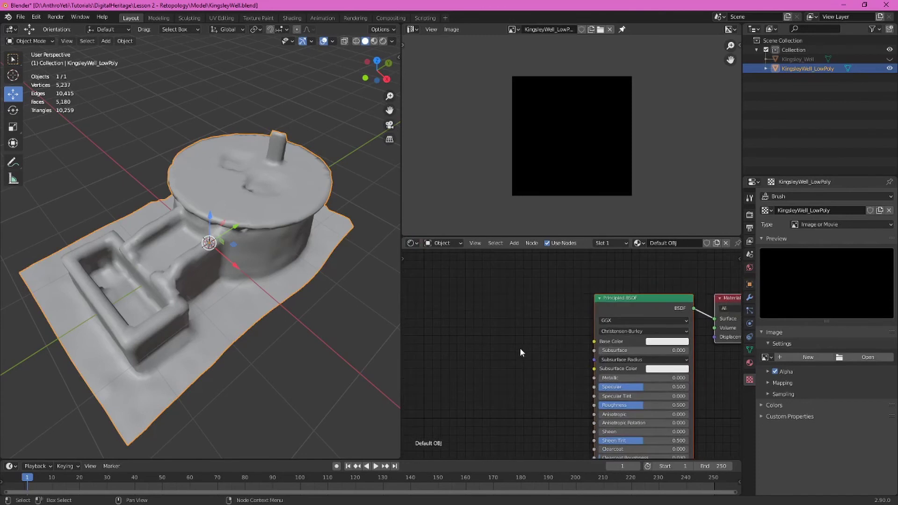
key(shift)
key(shift+a)
click(457, 338)
key(shift+a)
click(456, 336)
text(Image)
key(Return)
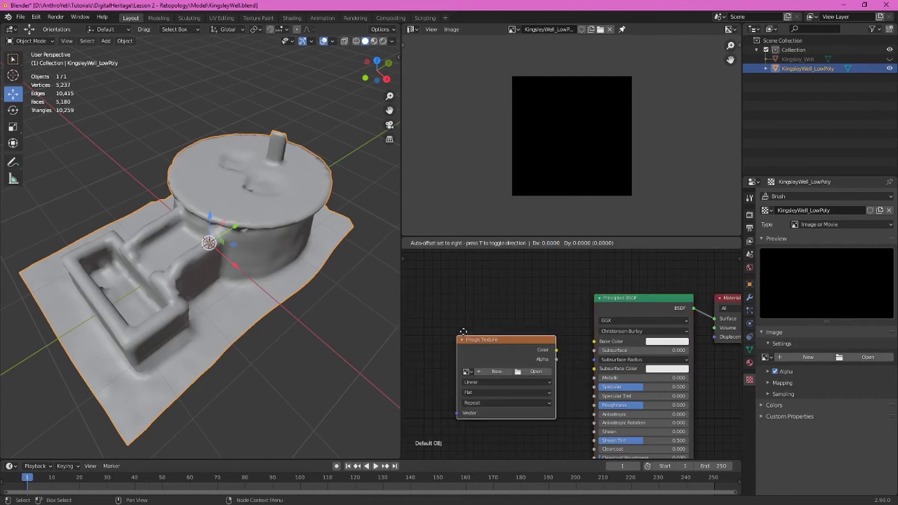
click(452, 301)
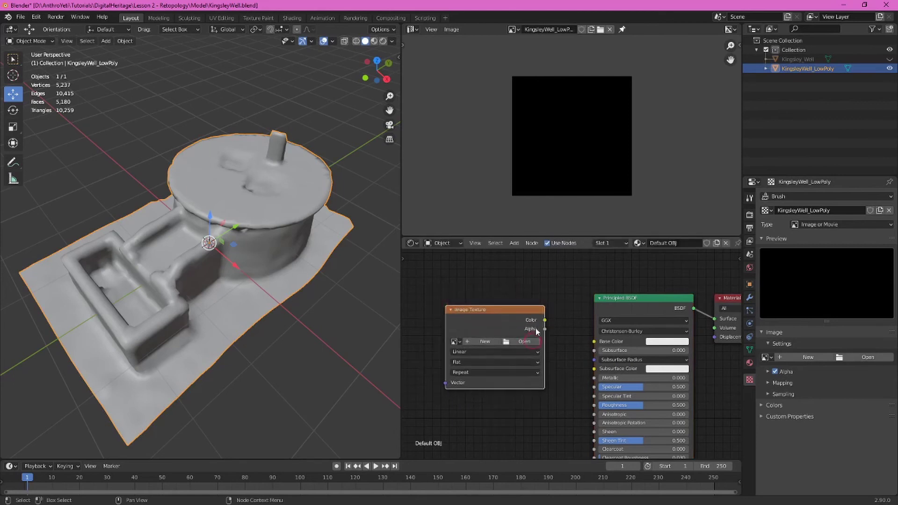
Connect the Image Texture's Color output to the Principled BSDF's Base Color and load KingsleyWell_LowPoly.png into the node
drag(545, 320, 594, 341)
click(524, 341)
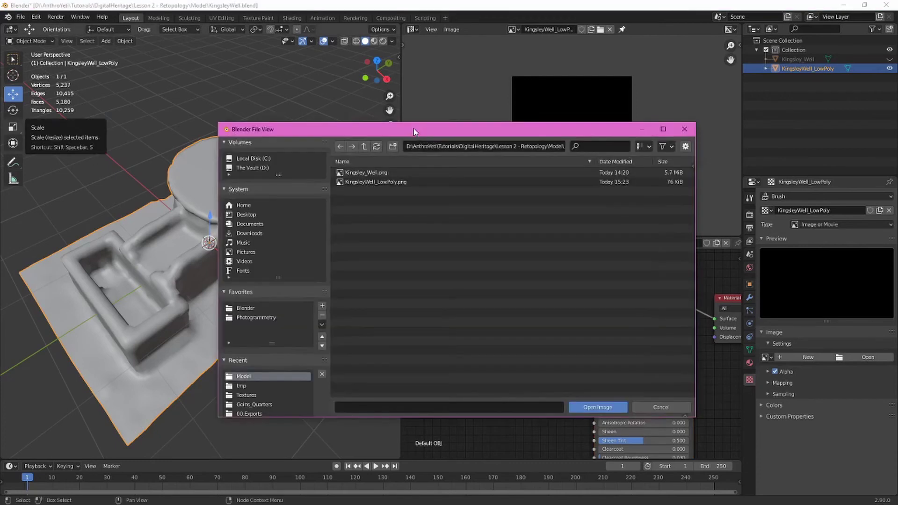
click(396, 181)
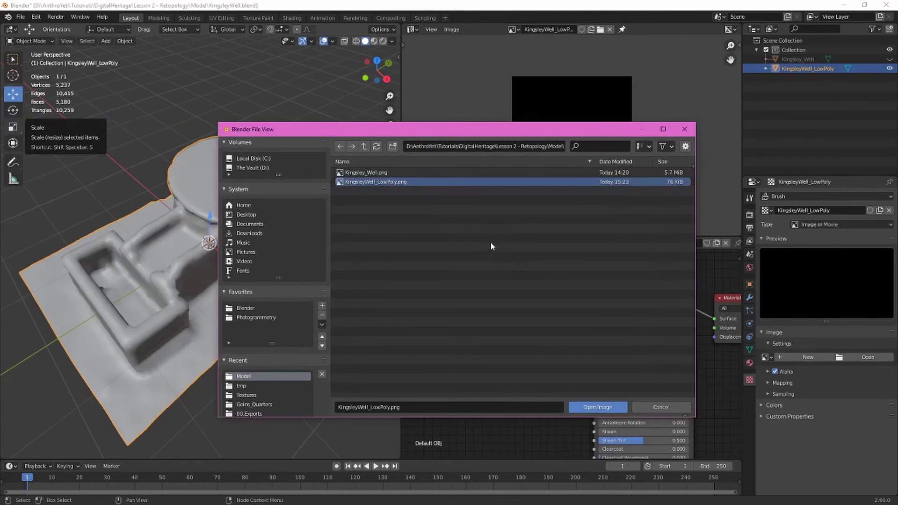
click(600, 408)
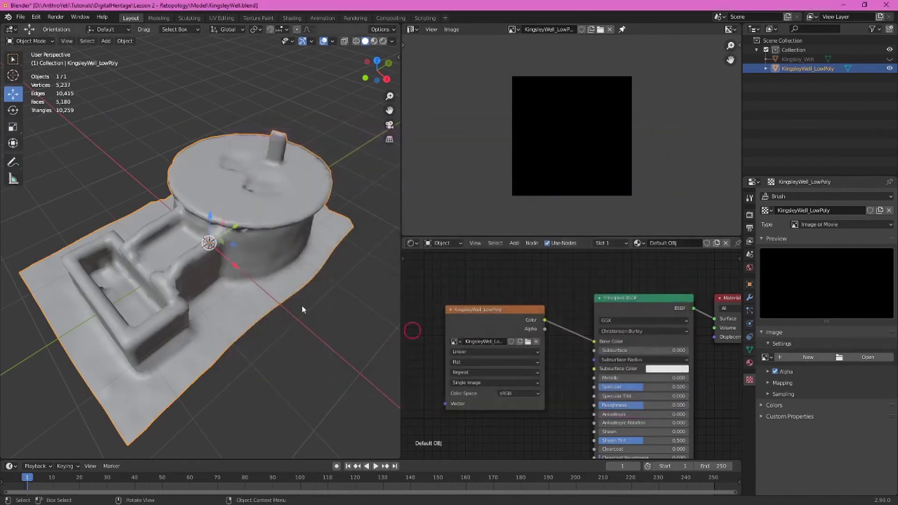
Switch the 3D viewport to Material Preview shading to see the low-poly well's material
middle_drag(214, 269, 223, 248)
key(z)
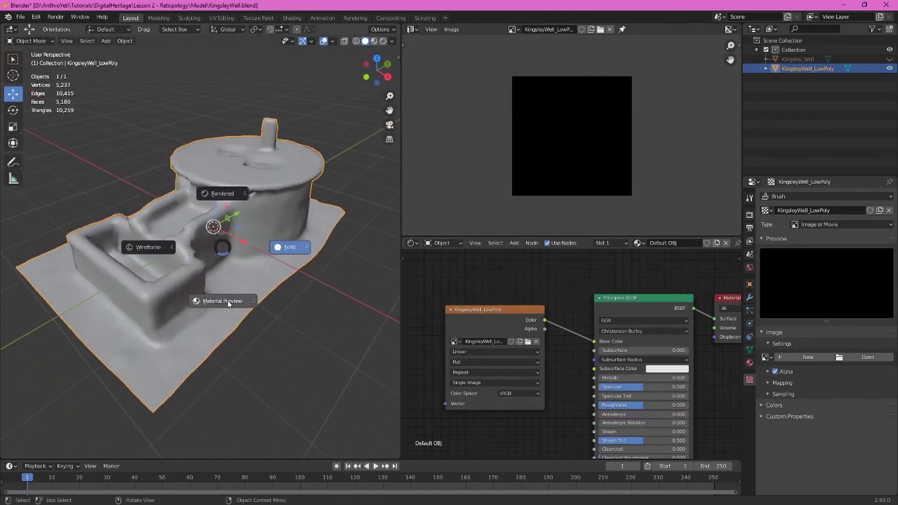
click(227, 300)
middle_drag(189, 286, 231, 267)
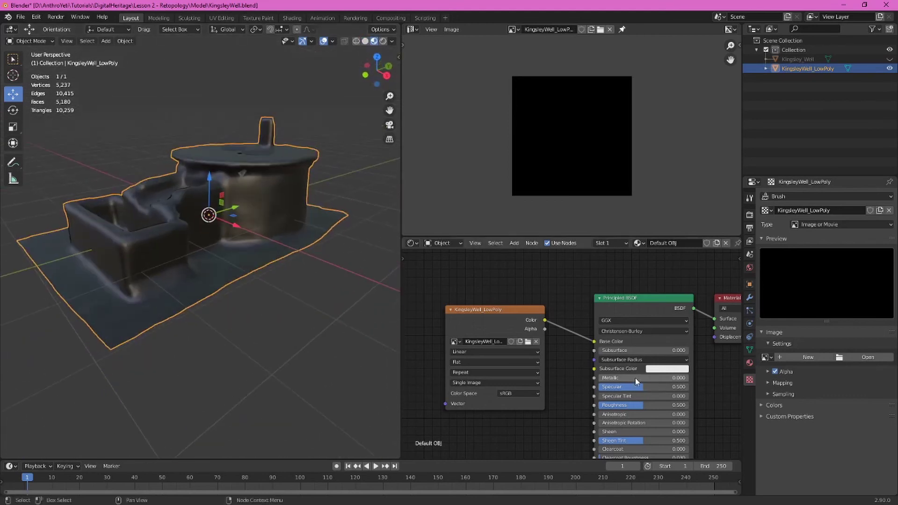
Set the Principled BSDF's Roughness to 1.000 and Sheen Tint to 0.000
mouse_move(622, 386)
mouse_down()
mouse_move(638, 388)
mouse_move(601, 389)
mouse_move(654, 389)
mouse_move(685, 405)
mouse_up()
key(BackSpace)
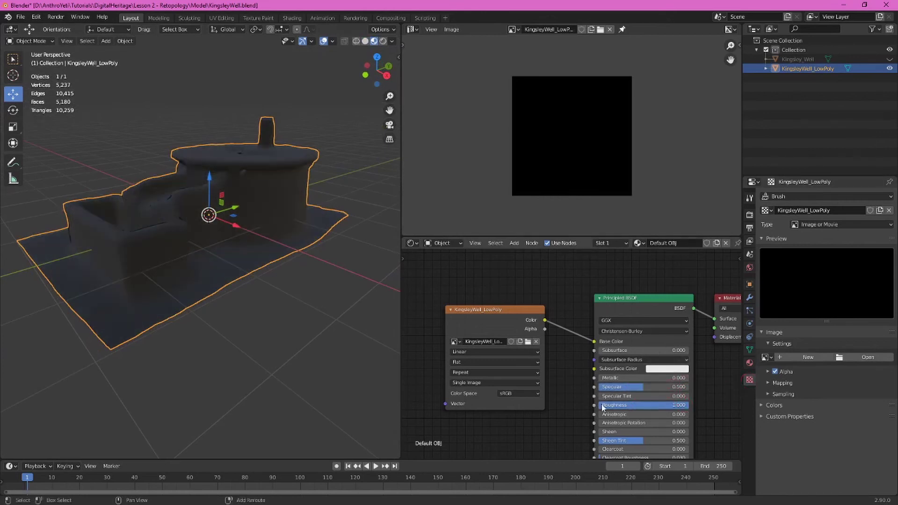
middle_drag(622, 428, 623, 365)
drag(646, 378, 569, 375)
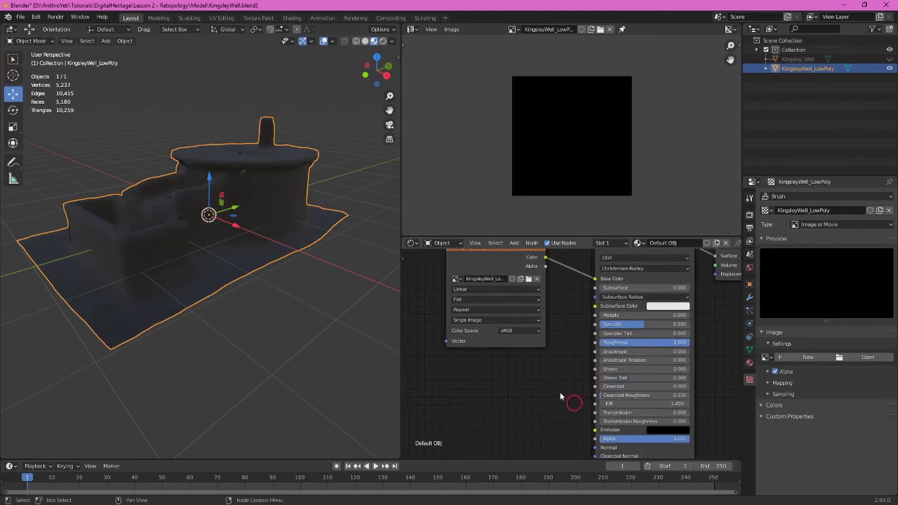
scroll(580, 344, down, 4)
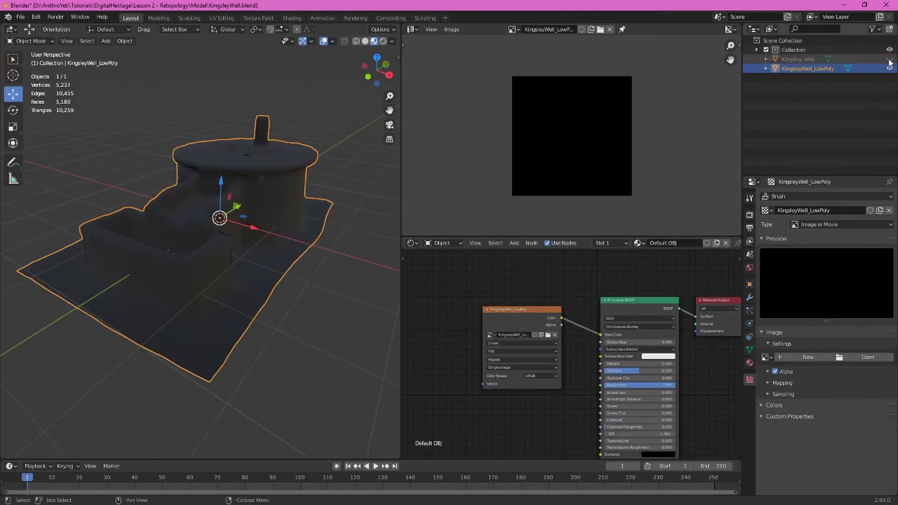
Show the original Kingsley_Well, inspect it with KingsleyWell_LowPoly hidden, and make both models visible together
click(889, 59)
click(889, 68)
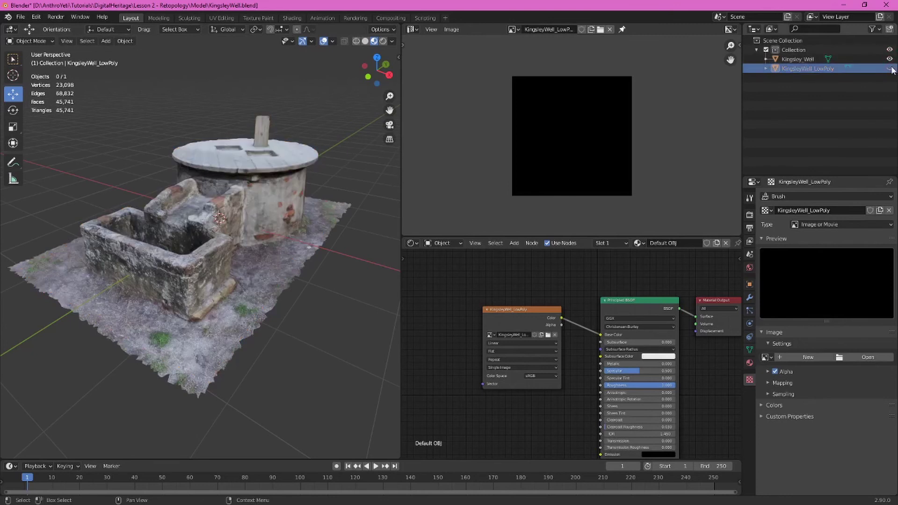
middle_drag(250, 241, 197, 247)
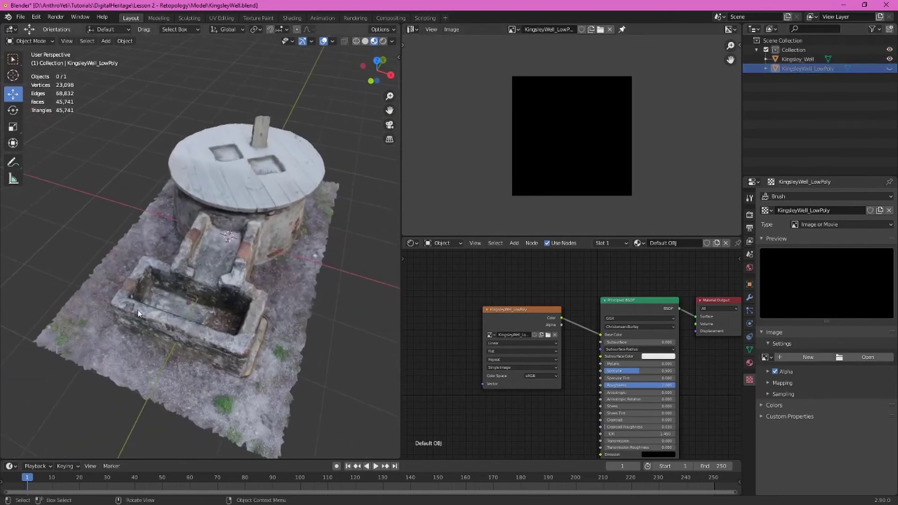
middle_drag(136, 284, 211, 256)
scroll(191, 217, up, 6)
scroll(199, 238, down, 4)
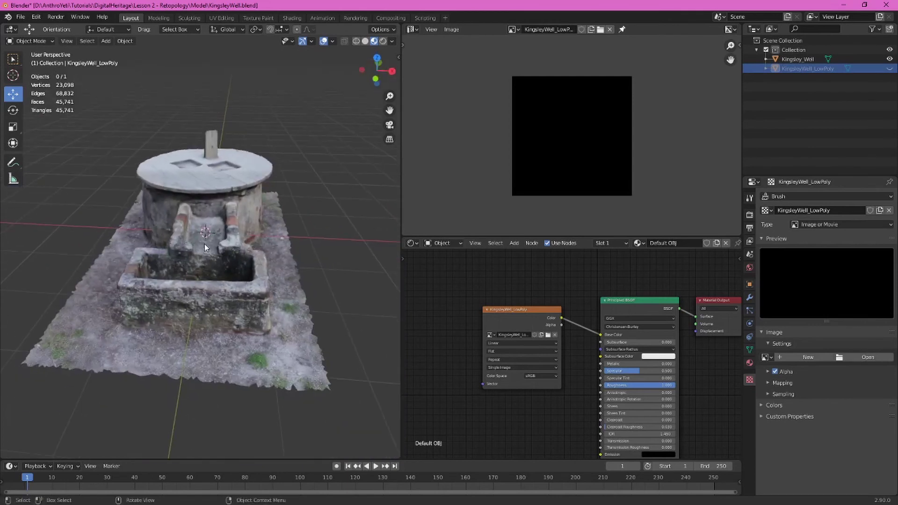
click(890, 68)
middle_drag(252, 243, 260, 245)
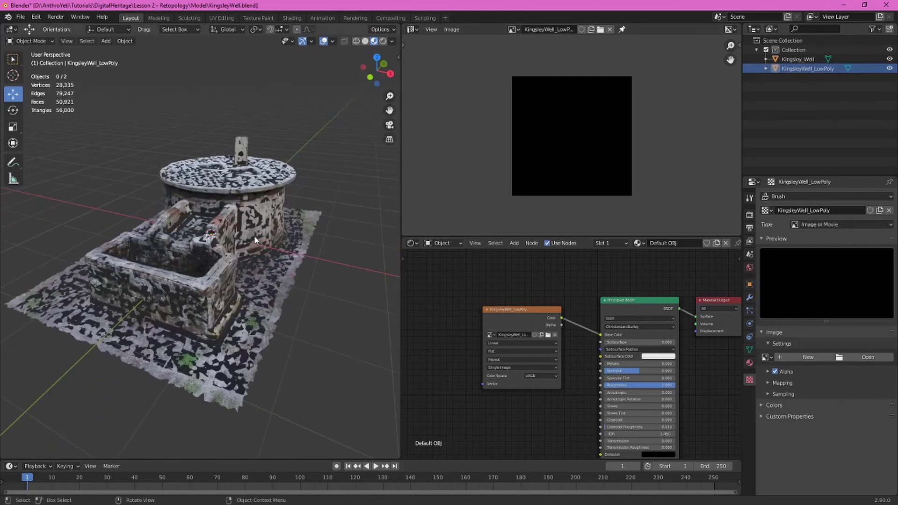
Set the scene's render engine to Cycles
click(749, 214)
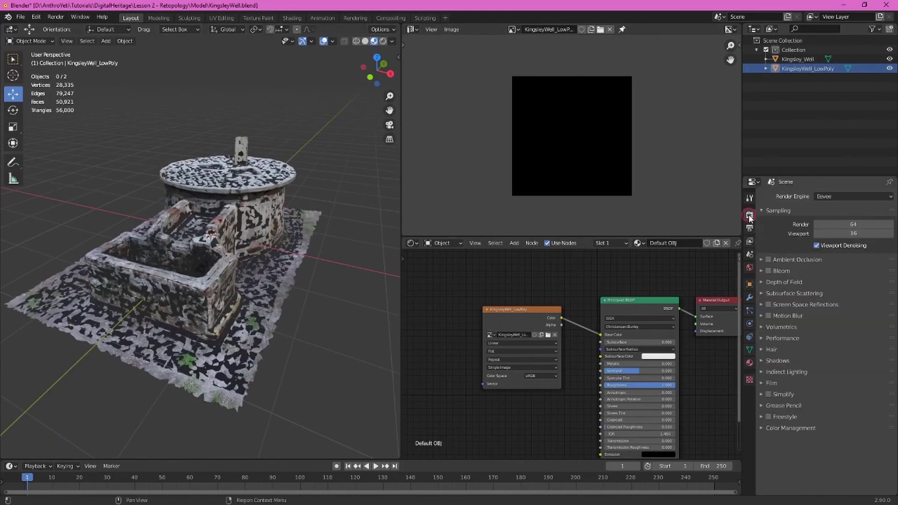
click(856, 196)
click(851, 229)
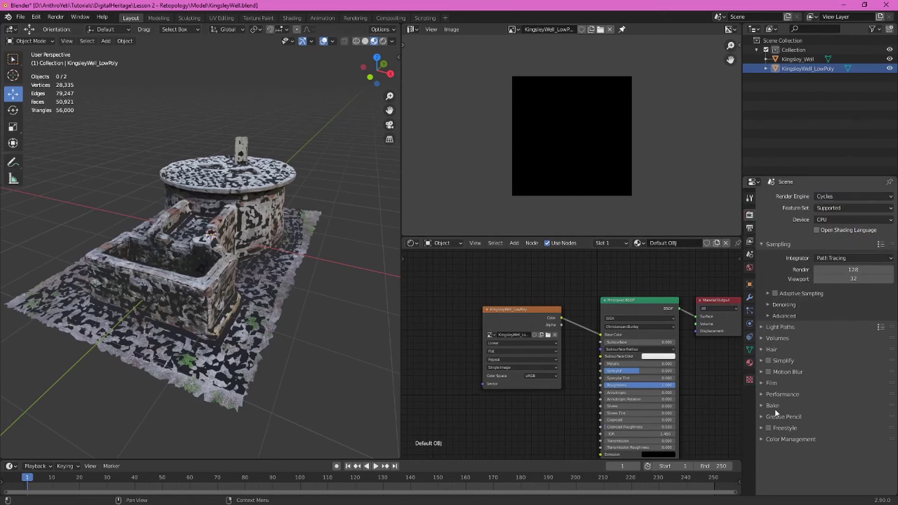
Set the bake type to Diffuse and turn off the Direct and Indirect contributions, leaving only Color
click(760, 405)
scroll(761, 404, down, 5)
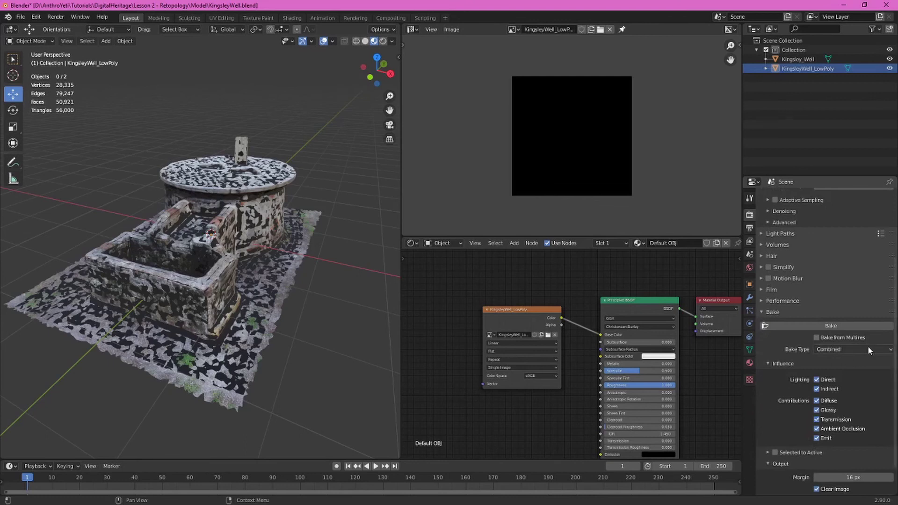
click(867, 349)
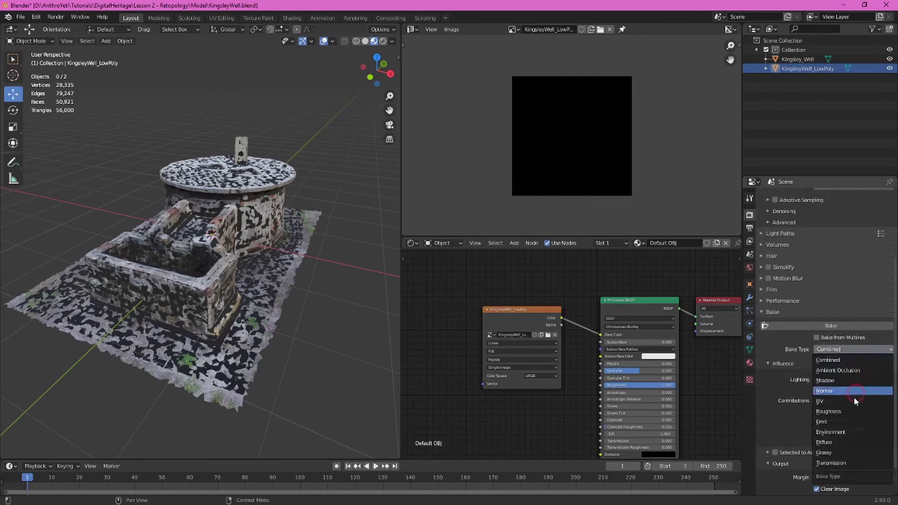
click(837, 442)
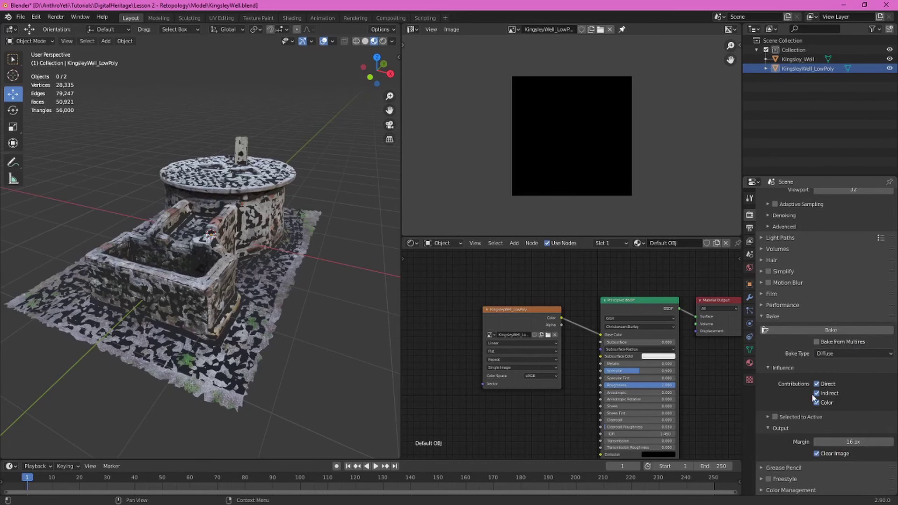
click(817, 393)
click(816, 384)
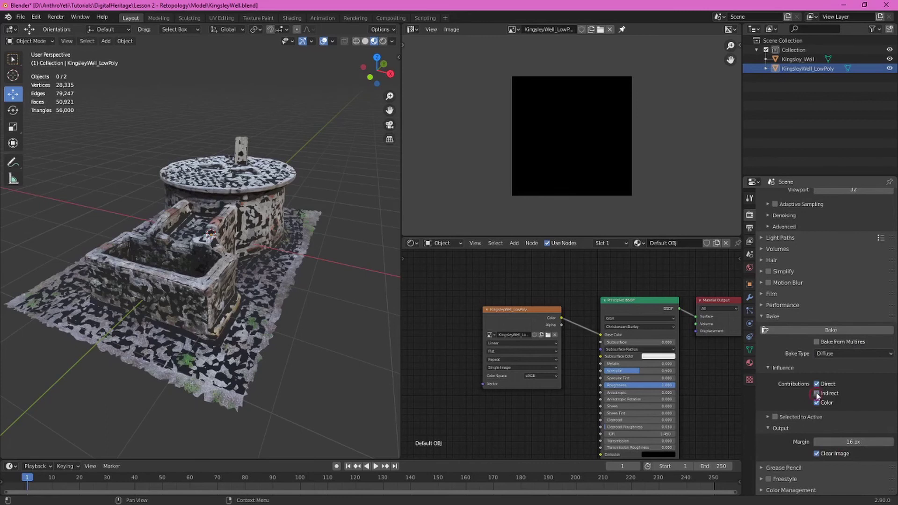
Enable baking from selected to active with a cage, and set the Max Ray Distance to 0.1 ft (1.2 in)
click(768, 416)
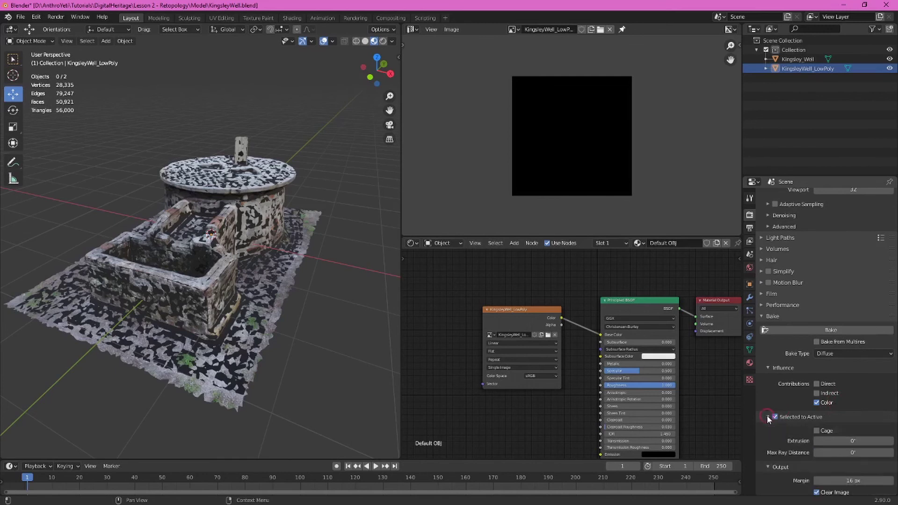
click(816, 430)
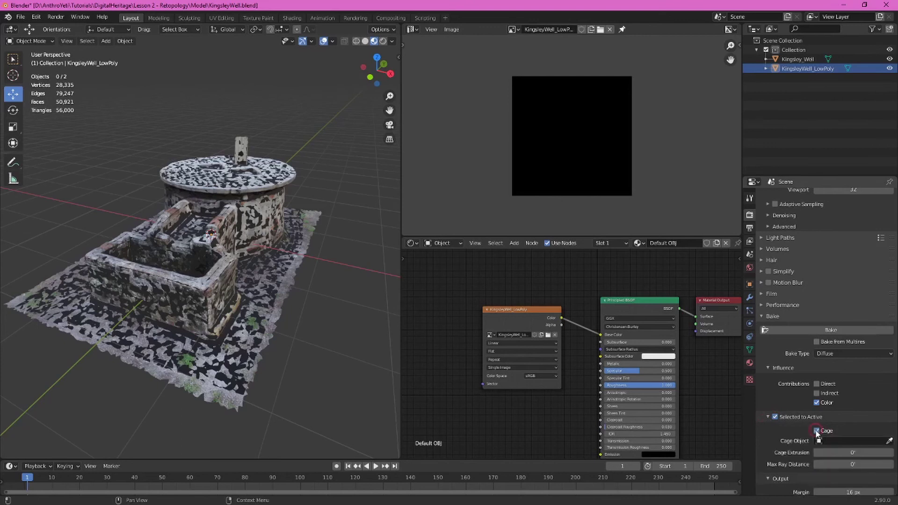
click(856, 464)
text(.1)
key(Return)
Turn off clearing the image before baking in the bake output settings
scroll(807, 467, down, 2)
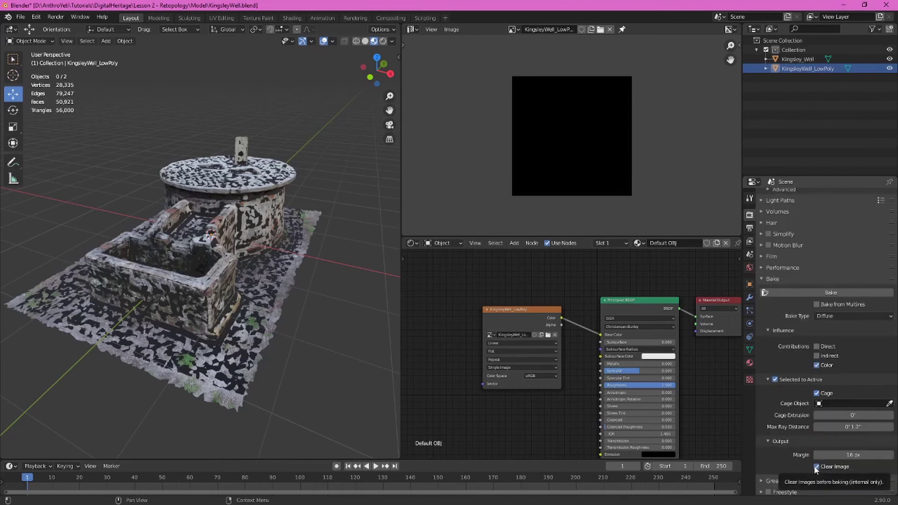
click(816, 466)
scroll(795, 445, down, 1)
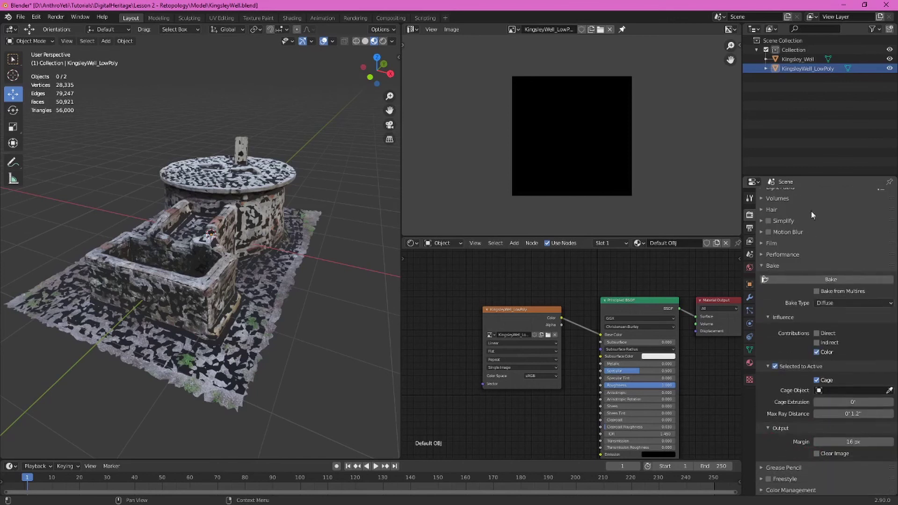
Select Kingsley_Well, add KingsleyWell_LowPoly as the active object, and bake the diffuse colour between them
middle_drag(201, 232, 206, 237)
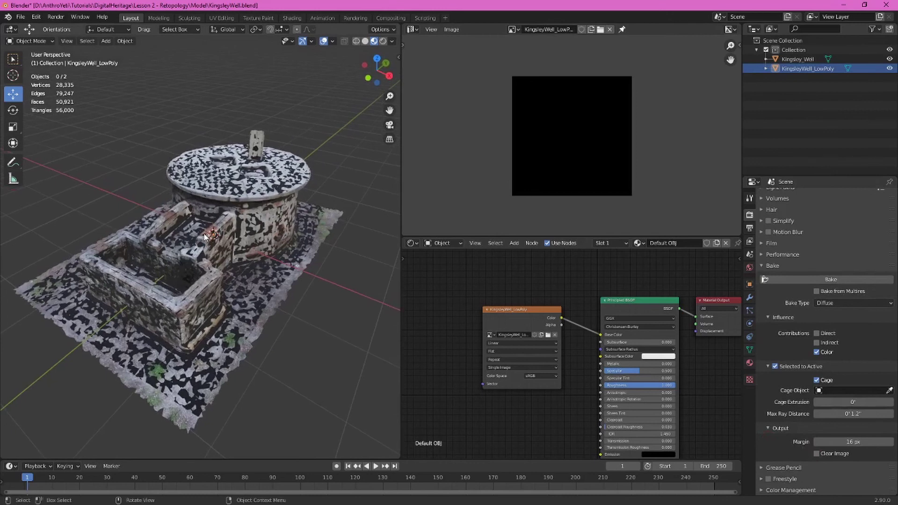
click(798, 60)
middle_drag(334, 197, 285, 199)
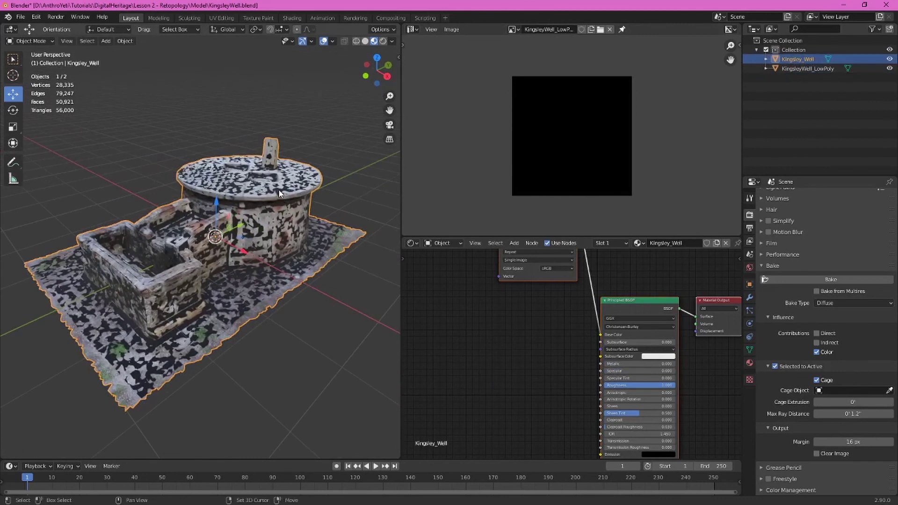
shift+click(278, 192)
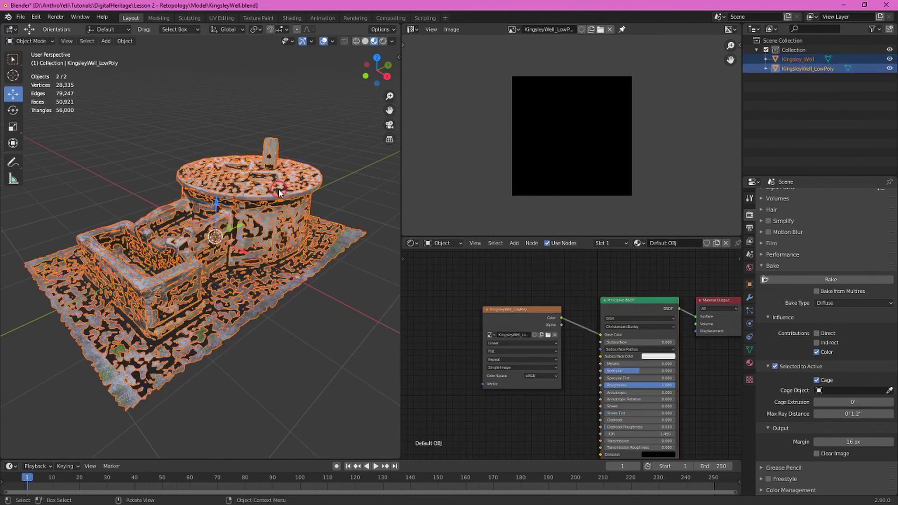
middle_drag(279, 196, 284, 301)
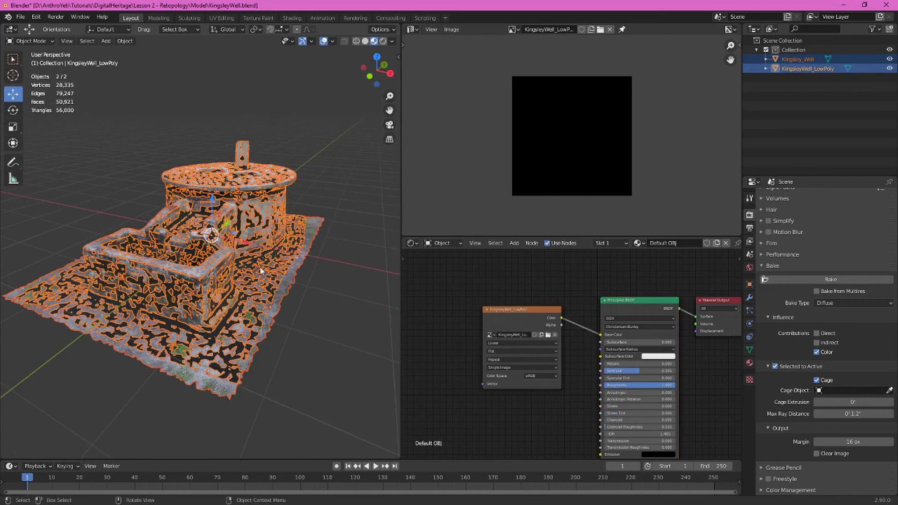
middle_drag(285, 280, 253, 297)
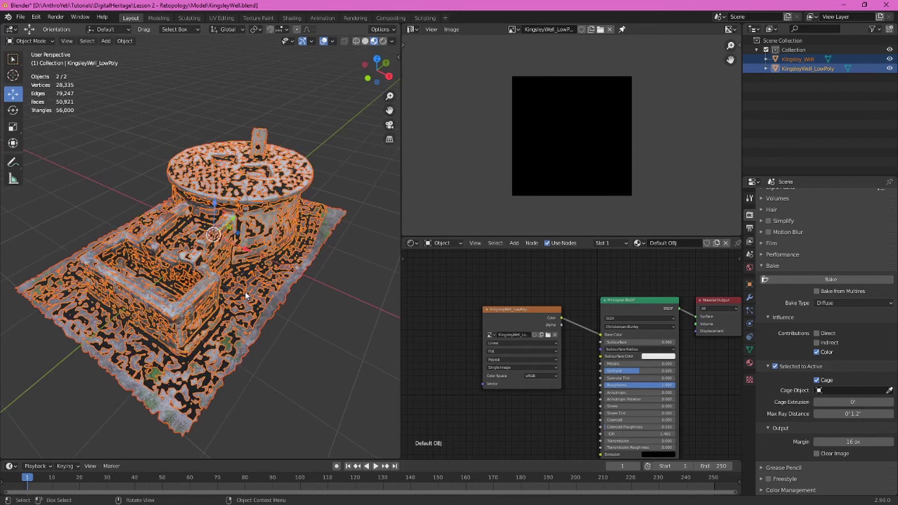
click(834, 279)
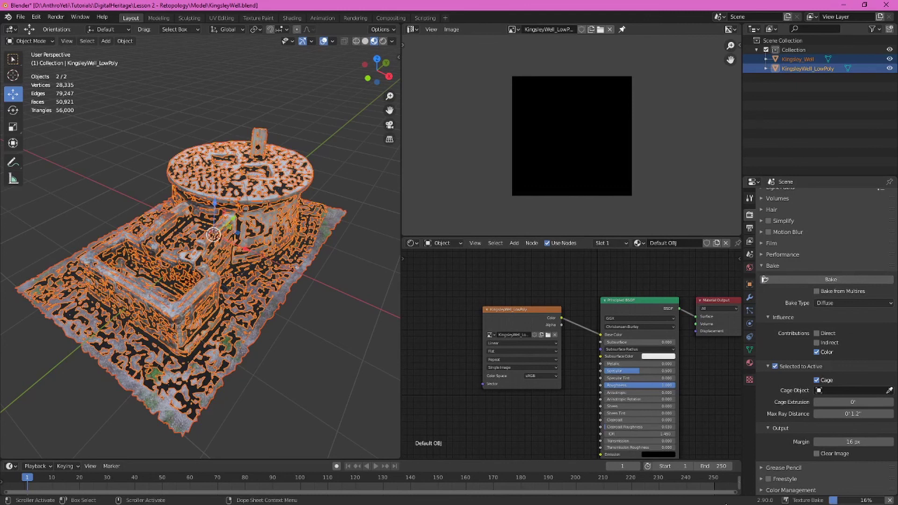
Check the baked texture and save it as KingsleyWell_LowPoly.png in the Model folder, overwriting the existing file
scroll(594, 103, up, 5)
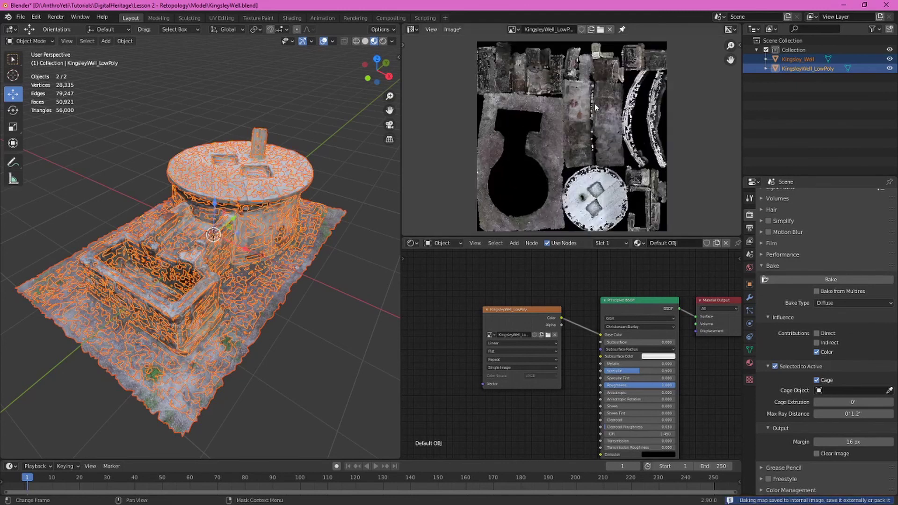
middle_drag(594, 101, 591, 154)
scroll(520, 76, up, 5)
scroll(520, 77, down, 9)
scroll(591, 154, up, 2)
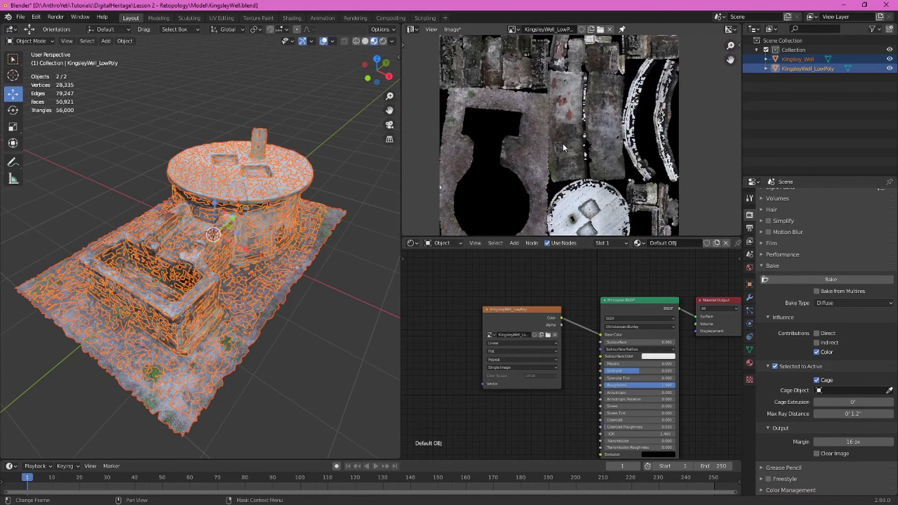
click(451, 30)
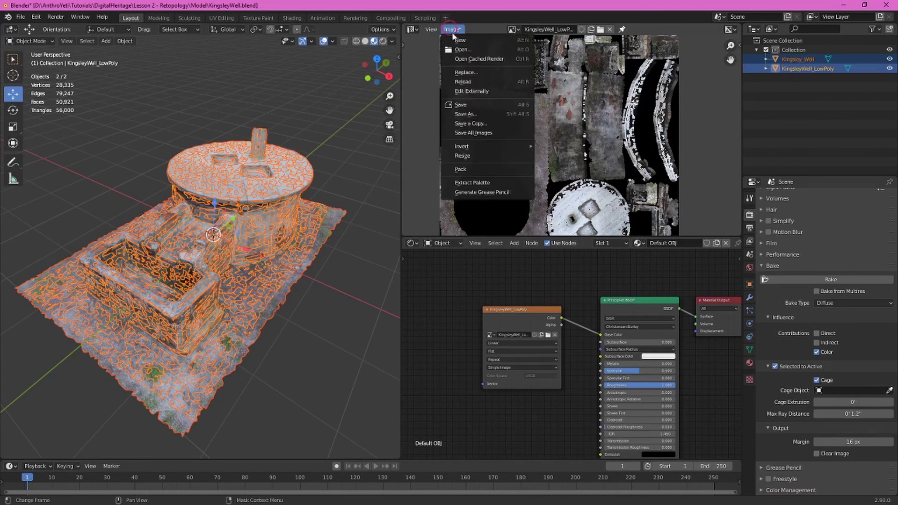
click(480, 115)
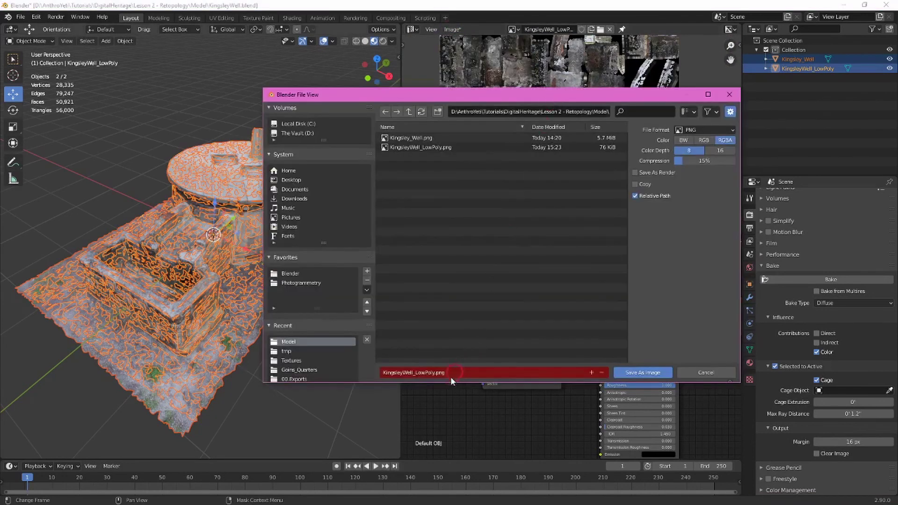
click(646, 373)
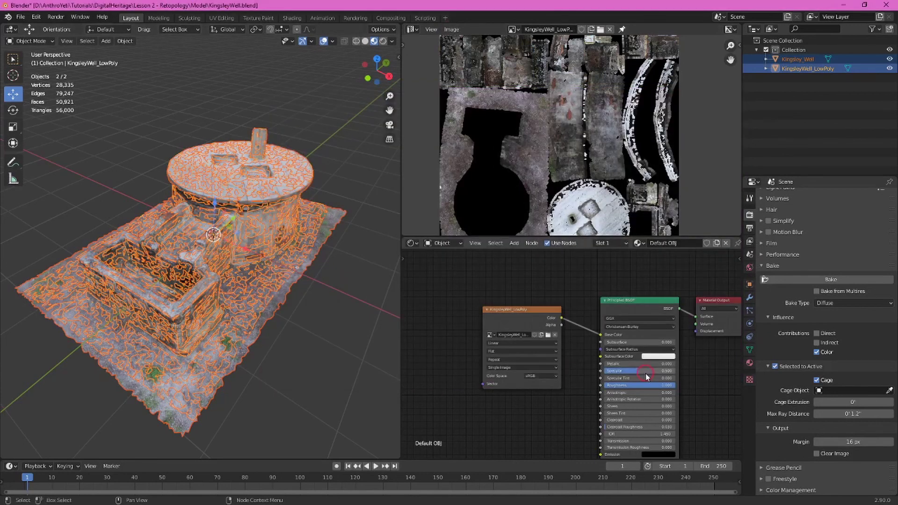
Hide Kingsley_Well and examine the baked texture on KingsleyWell_LowPoly around the lid, trough and walls
middle_drag(260, 251, 257, 251)
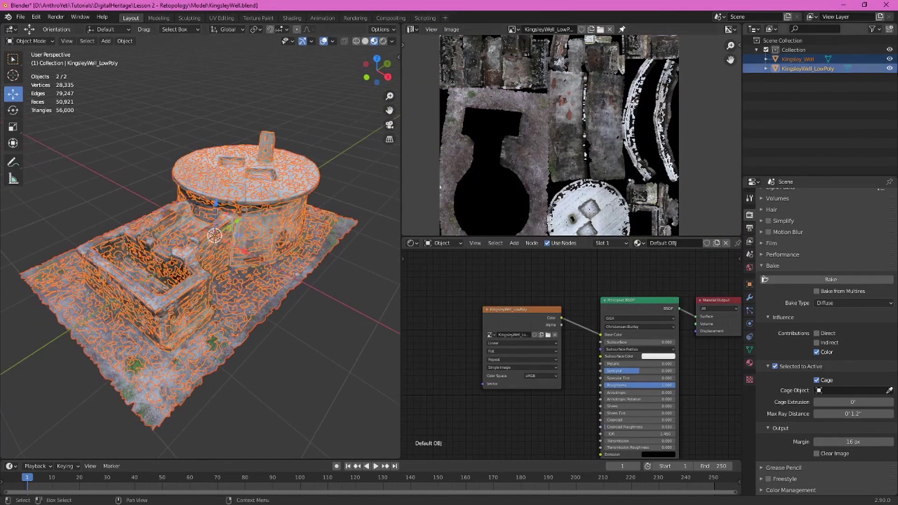
click(889, 59)
middle_drag(218, 237, 259, 229)
scroll(202, 253, up, 3)
middle_drag(135, 220, 81, 226)
scroll(212, 198, down, 3)
scroll(256, 220, up, 4)
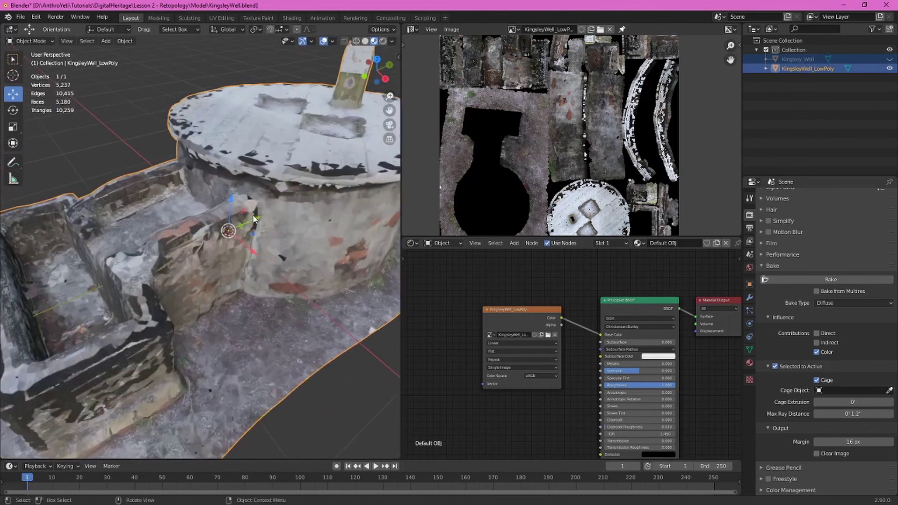
middle_drag(259, 192, 247, 203)
scroll(247, 203, down, 2)
middle_drag(176, 247, 260, 234)
scroll(294, 175, up, 4)
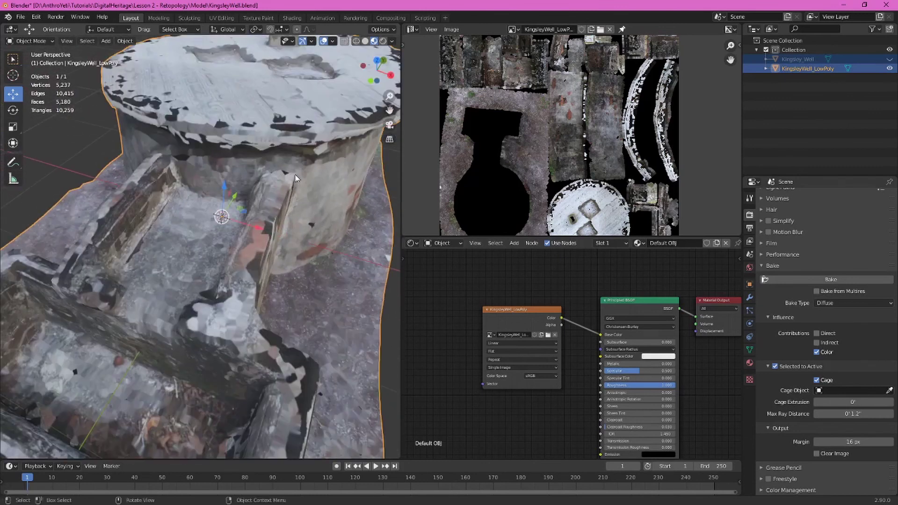
middle_drag(294, 175, 215, 173)
scroll(302, 209, down, 2)
middle_drag(341, 271, 335, 260)
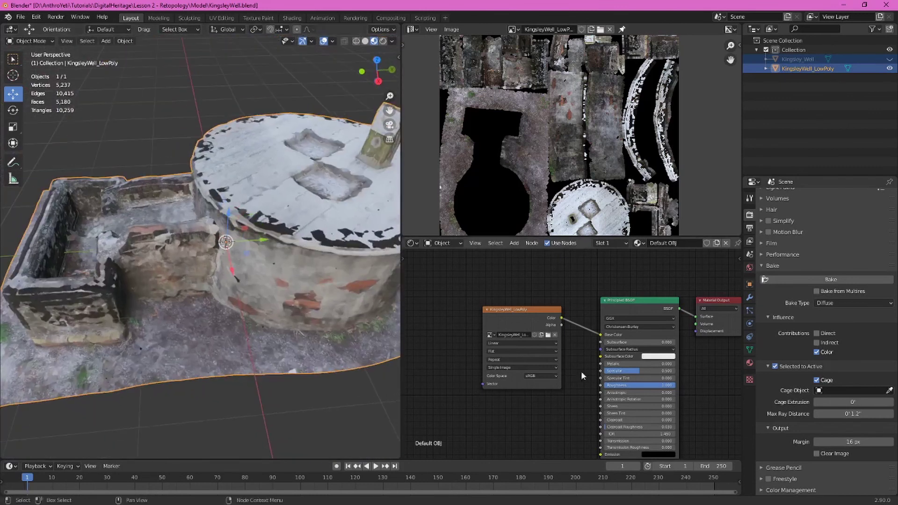
Open the bake's Max Ray Distance value for editing
click(851, 414)
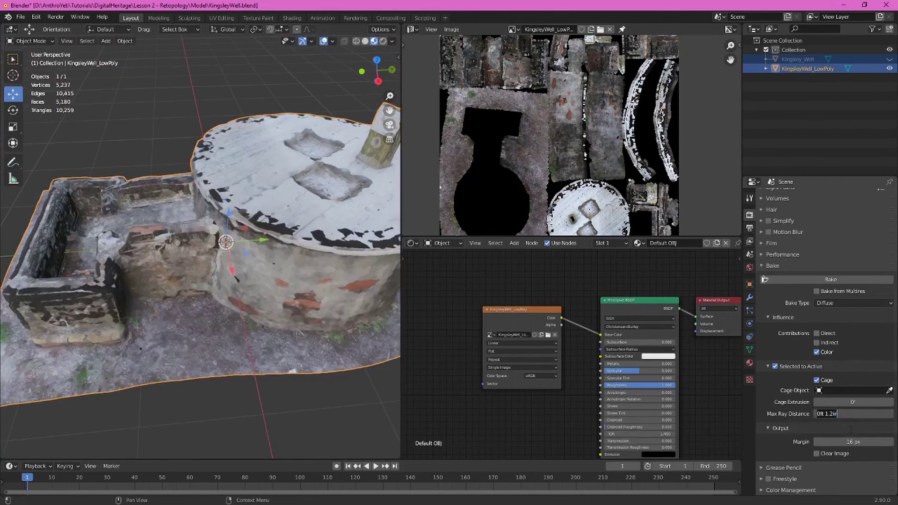